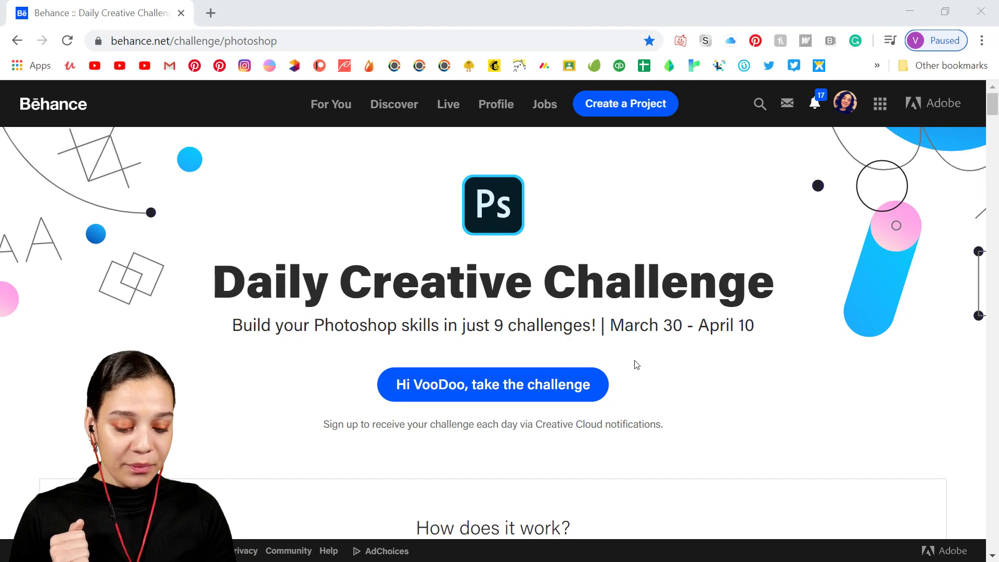
Step: Review the Photoshop Daily Creative Challenge page on Behance, covering how it works and the Layers challenge card
scroll(635, 361, "down", 1)
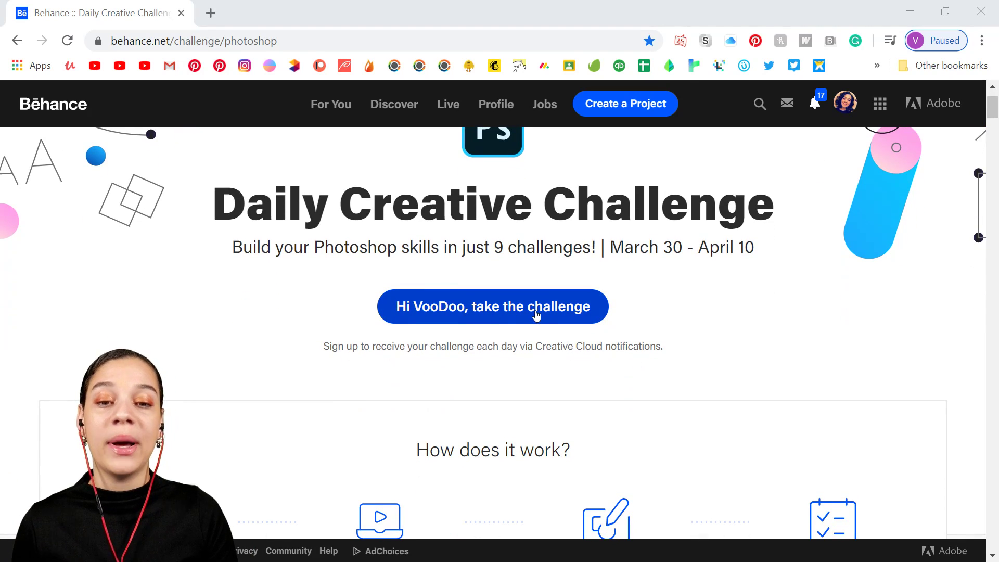
scroll(546, 310, "down", 2)
scroll(546, 311, "up", 2)
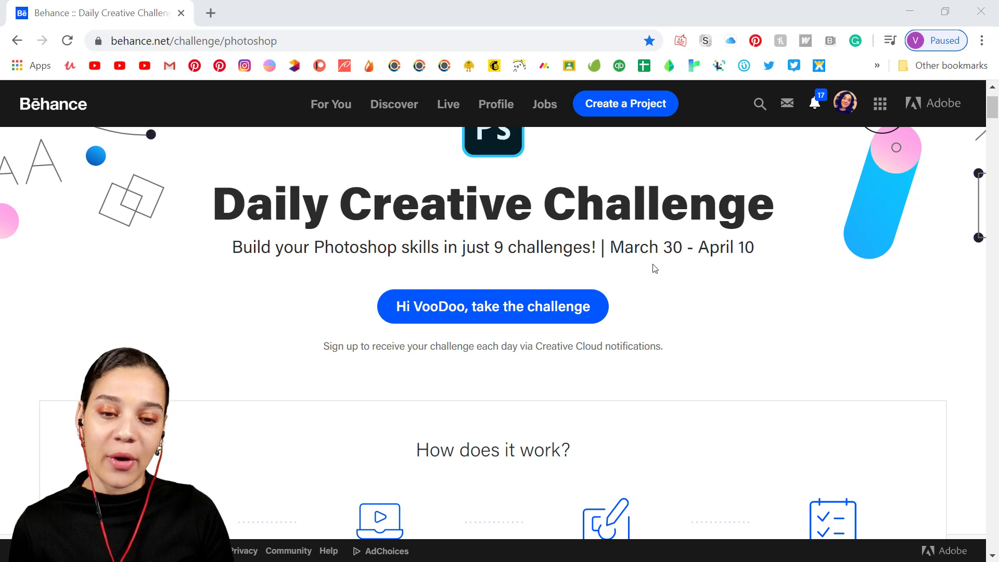
scroll(653, 266, "down", 5)
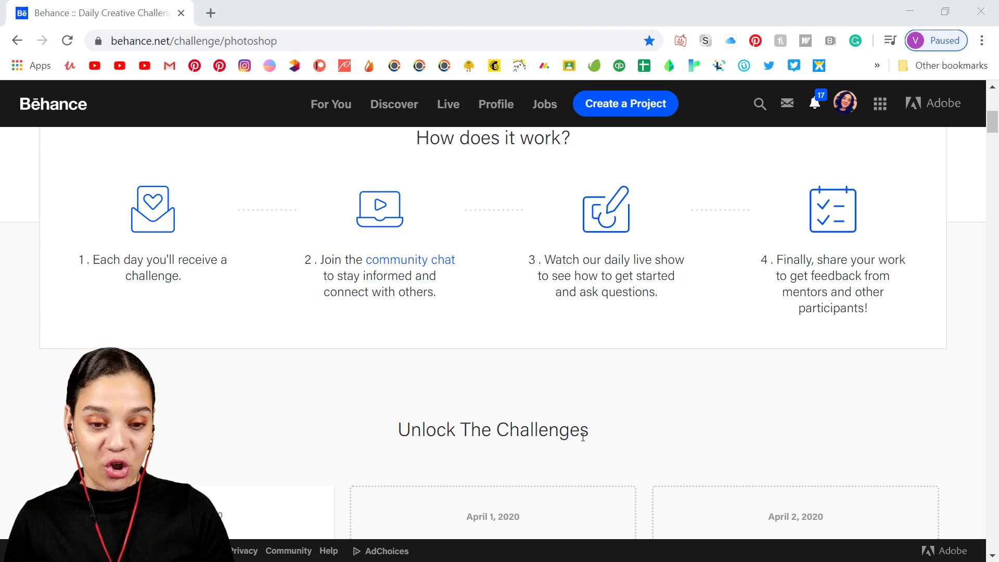
scroll(577, 422, "down", 5)
scroll(583, 437, "down", 1)
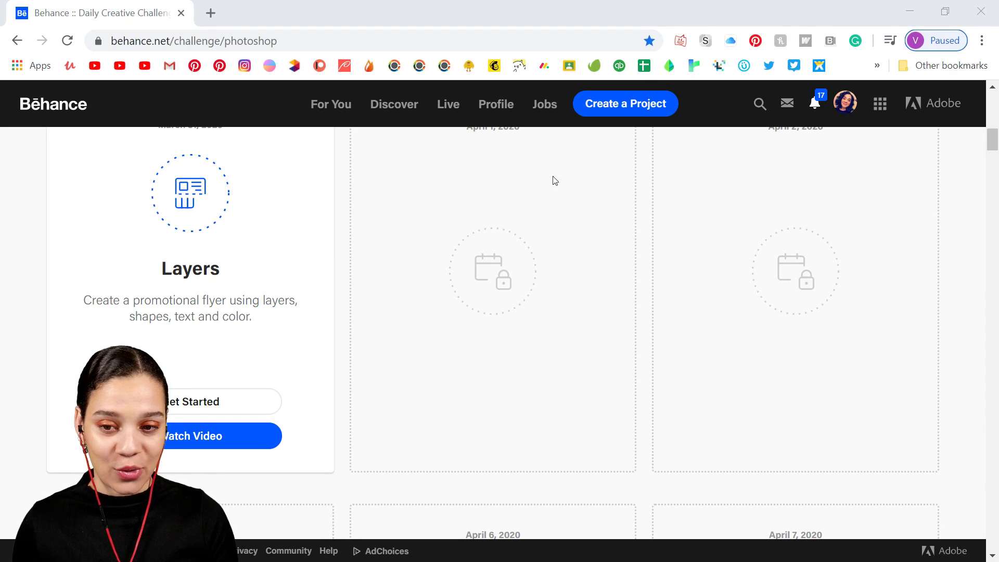
scroll(484, 404, "up", 1)
scroll(485, 400, "down", 4)
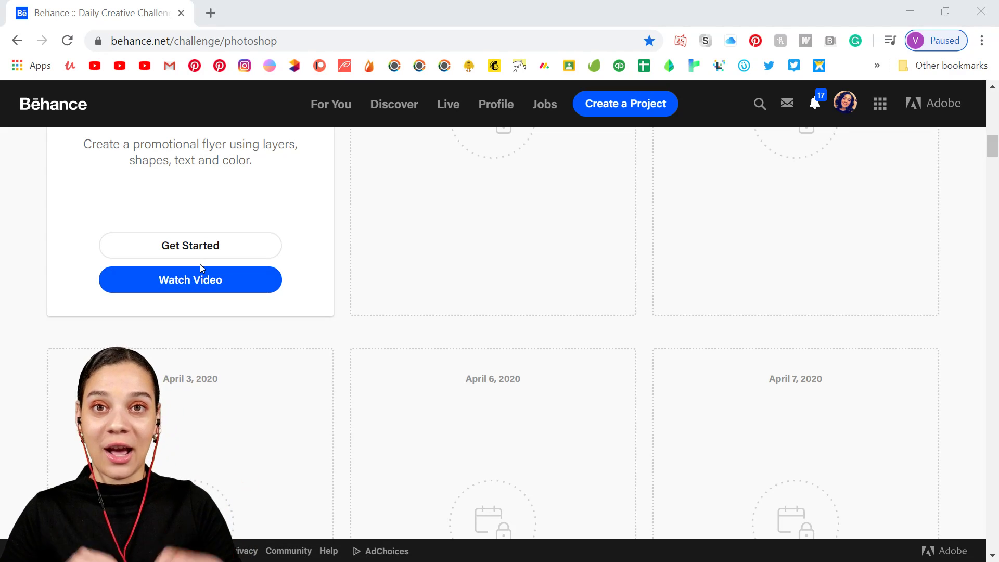
scroll(466, 326, "up", 13)
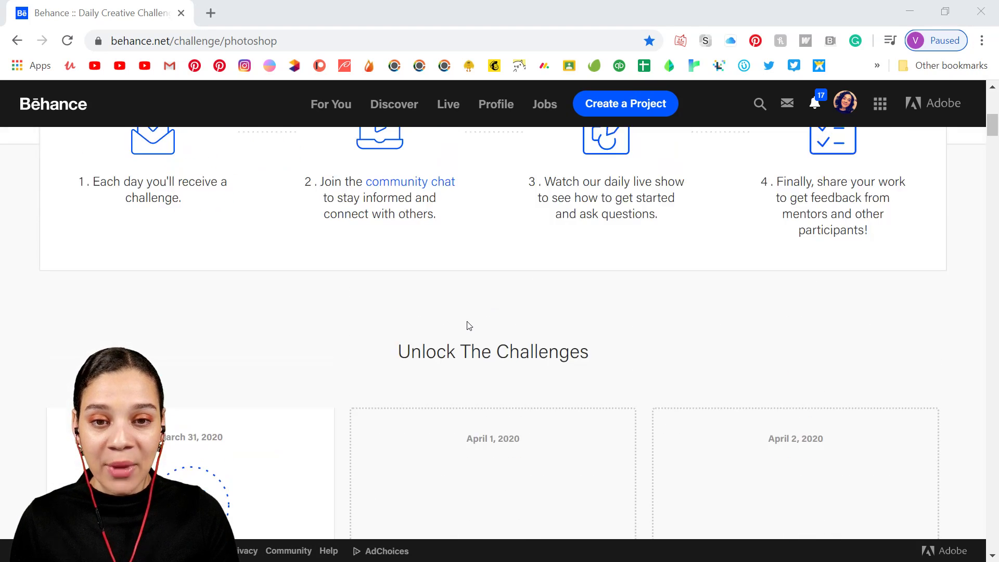
scroll(457, 416, "down", 2)
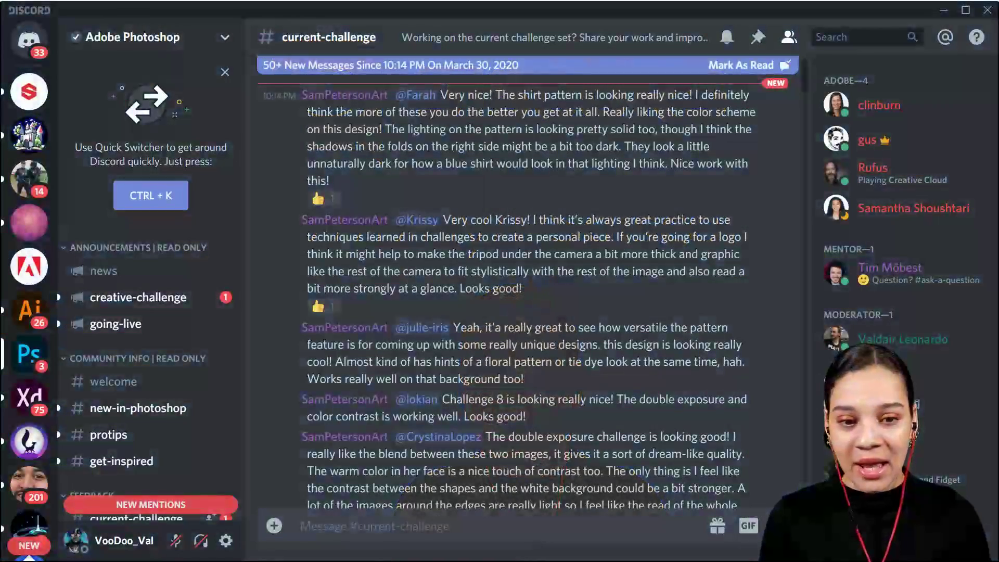
Step: Switch to Discord and browse the shared artwork and feedback in the Adobe Photoshop server's current-challenge channel
scroll(512, 377, "down", 20)
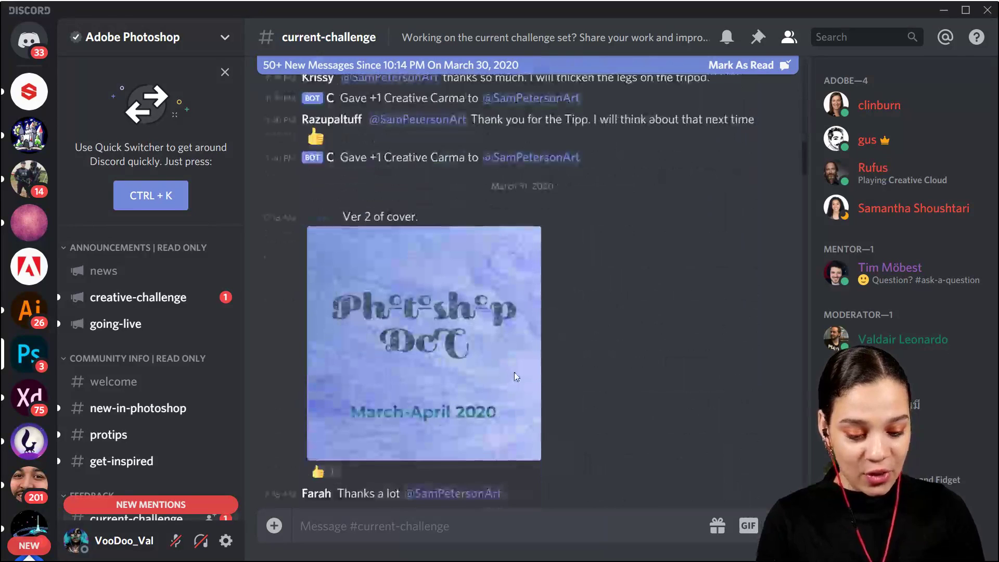
scroll(514, 373, "down", 15)
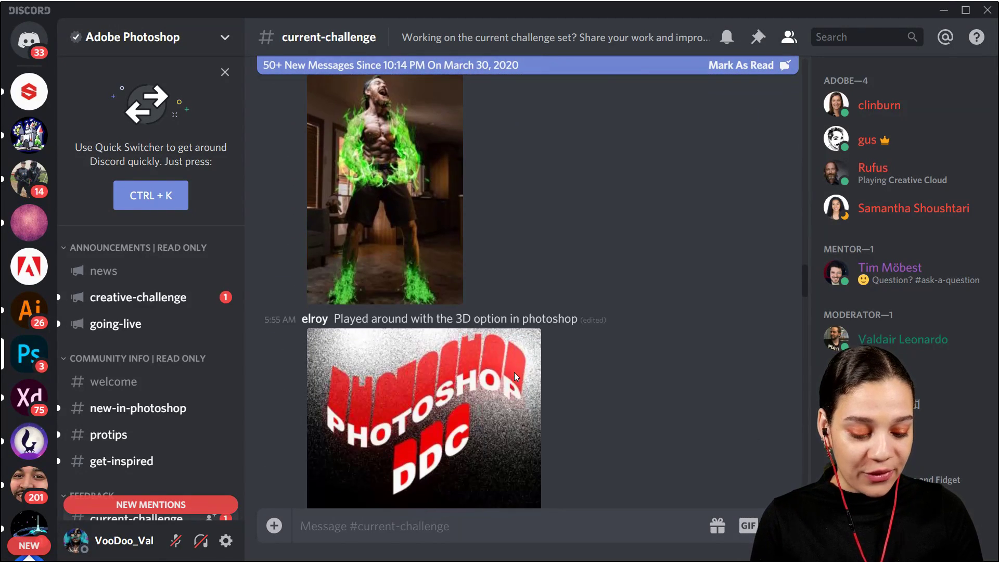
scroll(514, 372, "down", 10)
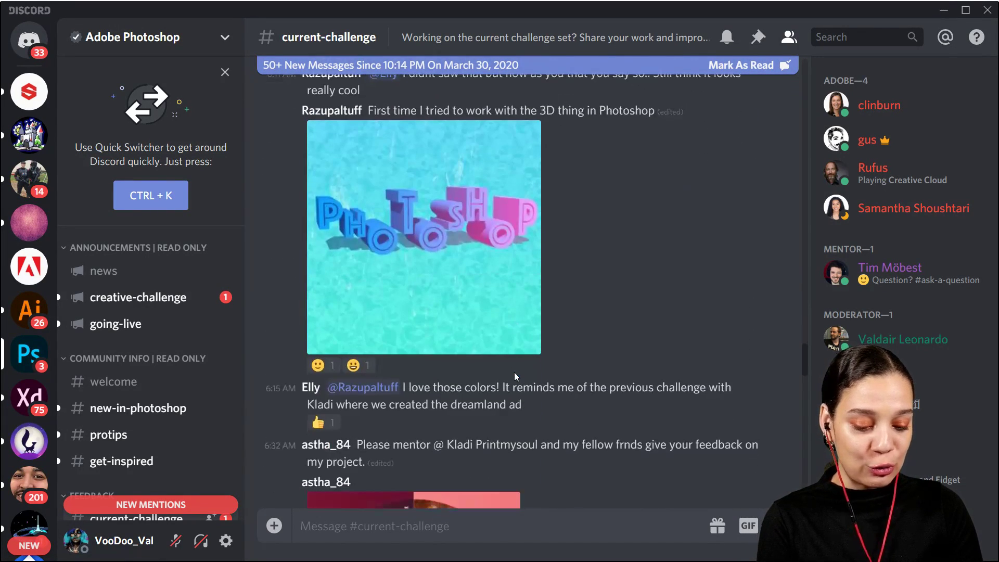
scroll(514, 372, "down", 15)
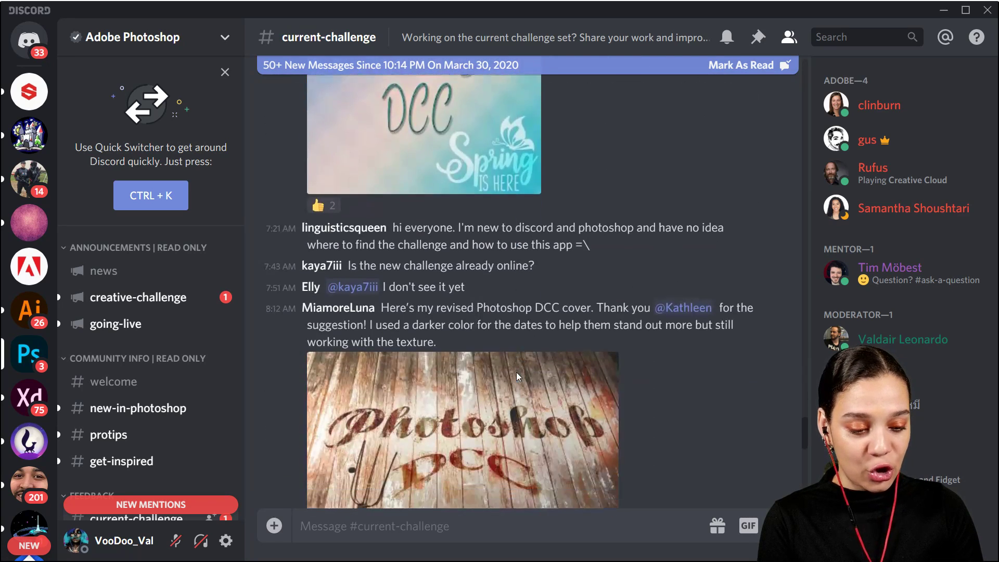
scroll(518, 376, "down", 5)
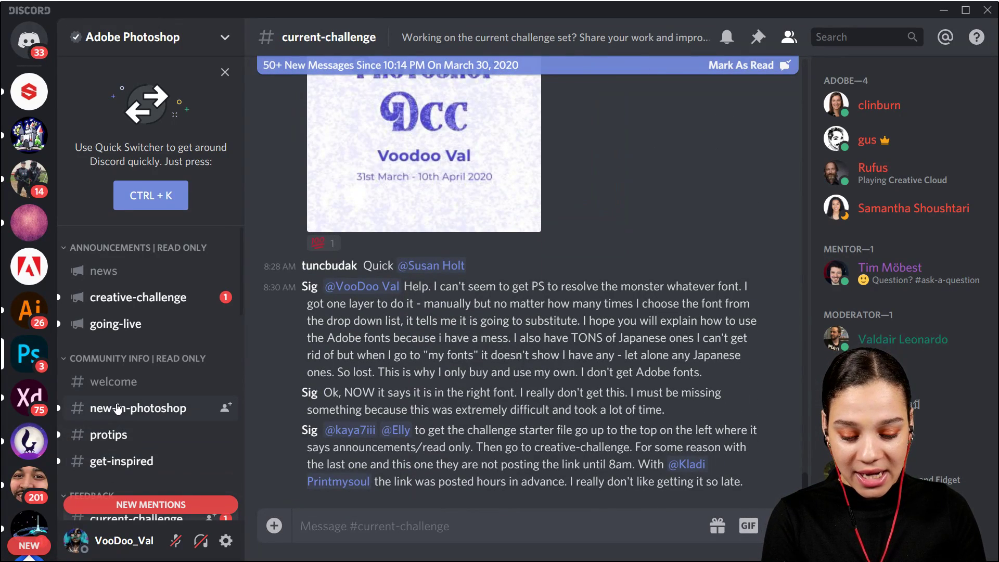
scroll(120, 411, "down", 3)
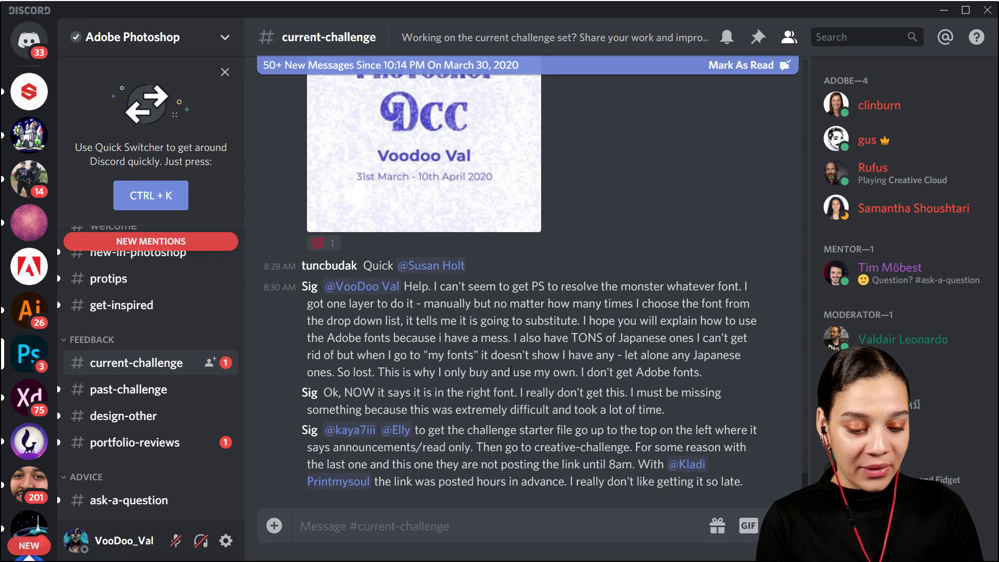
scroll(510, 371, "up", 5)
scroll(510, 370, "down", 5)
scroll(511, 370, "up", 8)
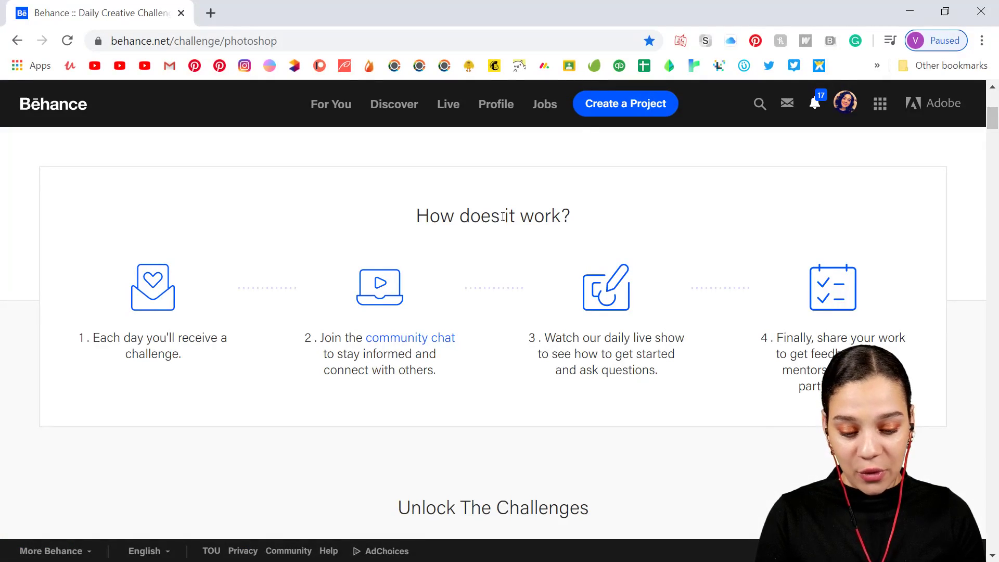
Step: Look over the Layers challenge card on Behance, then minimize the browser and Discord to return to Photoshop
scroll(502, 299, "down", 5)
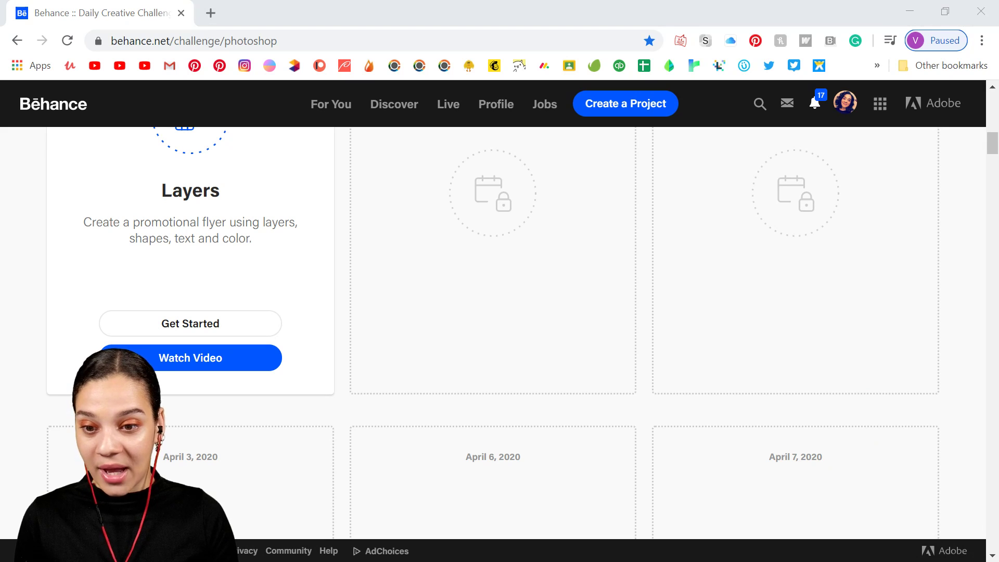
left_click(909, 11)
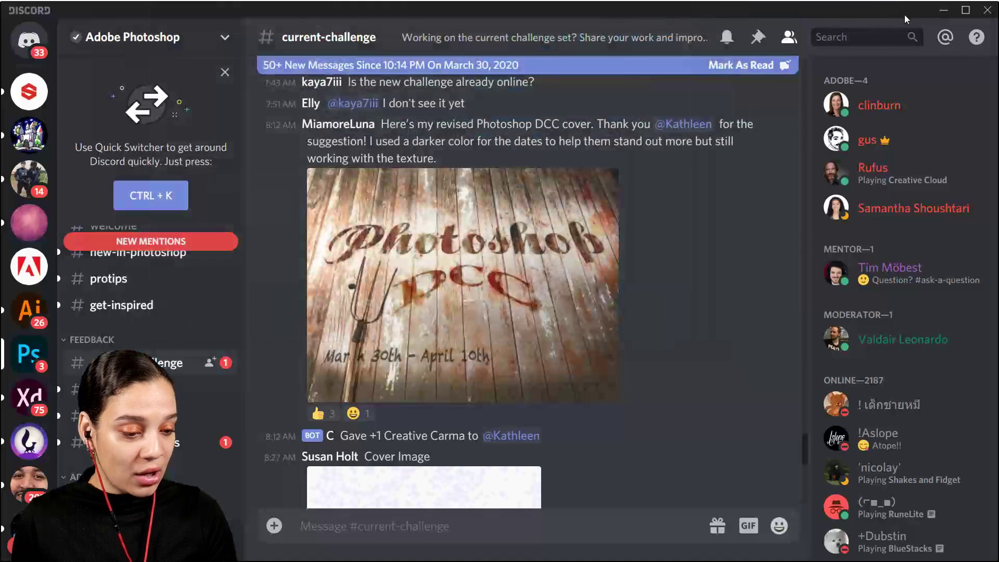
left_click(944, 11)
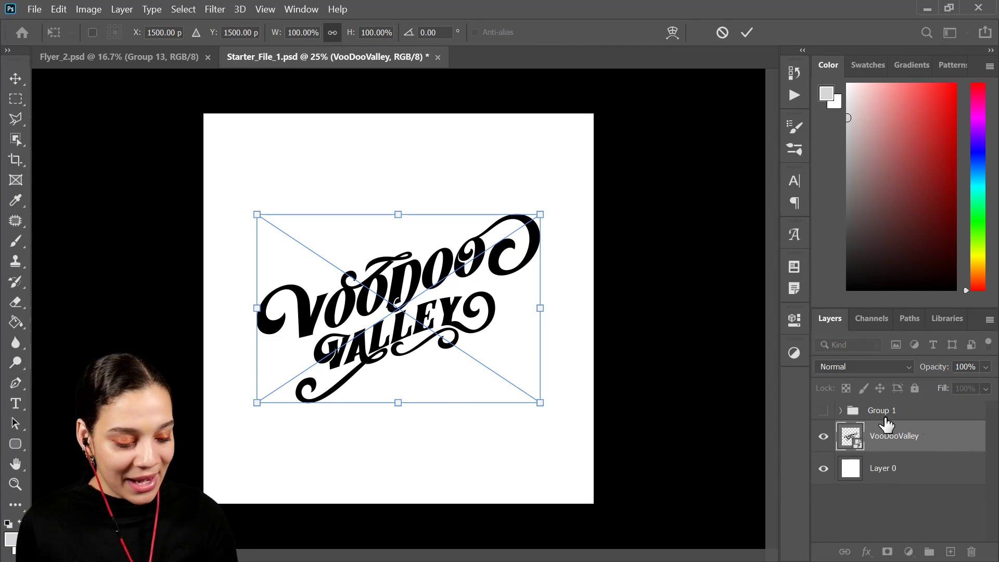
Step: Commit the transform of the placed VooDooValley logo in Starter_File_1.psd
key("Return")
key("t")
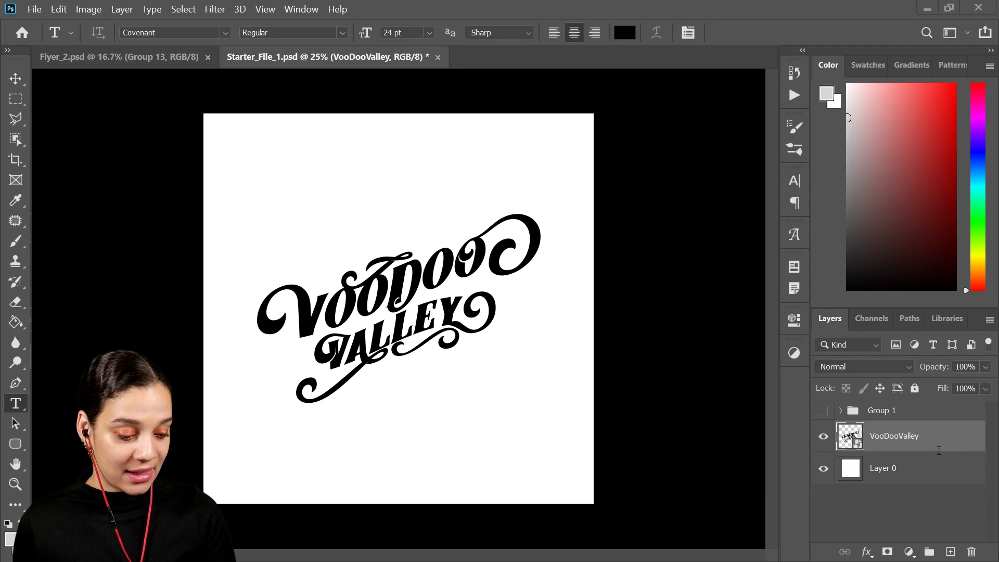
key("h")
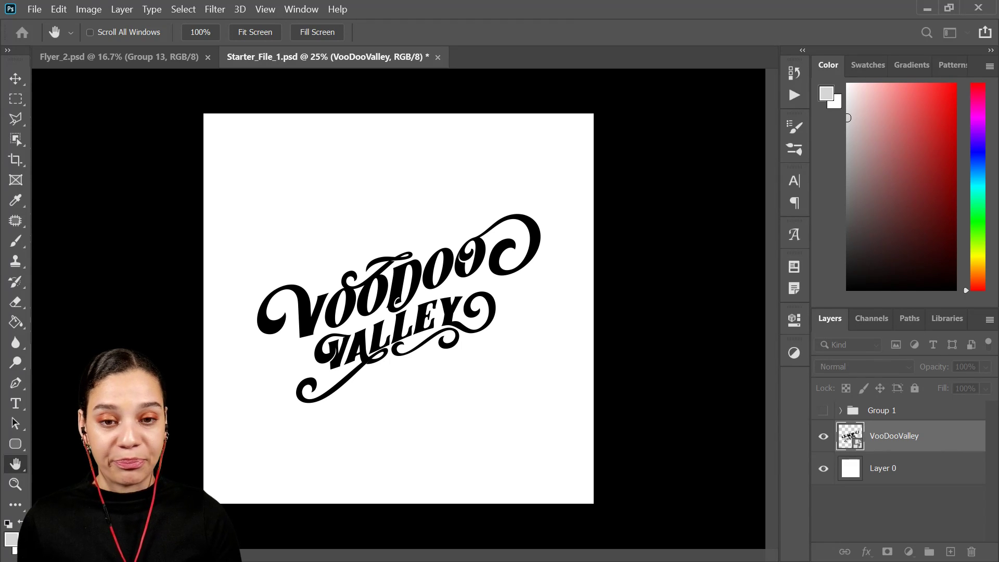
Step: Add a Stroke effect to the VooDooValley layer and set its colour to grey 6a6a6a
double_click(936, 435)
left_click_drag(519, 175, 693, 94)
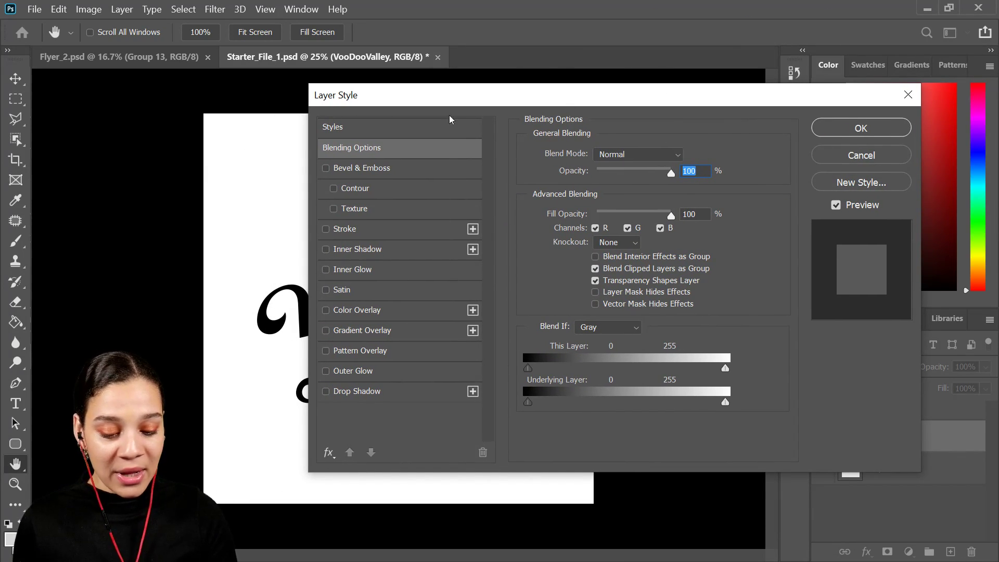
left_click(363, 230)
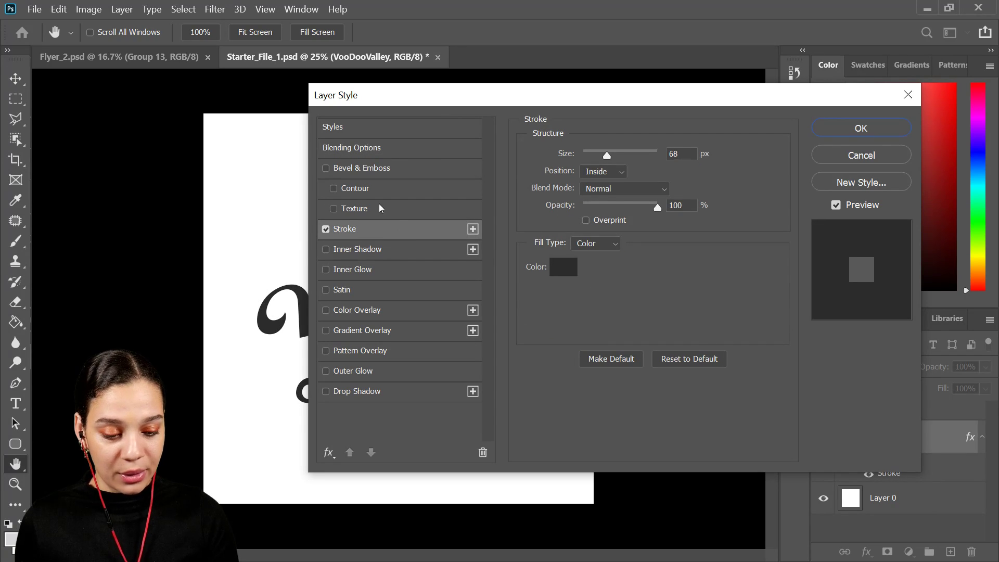
left_click(566, 273)
left_click_drag(602, 156, 556, 103)
left_click_drag(614, 228, 558, 220)
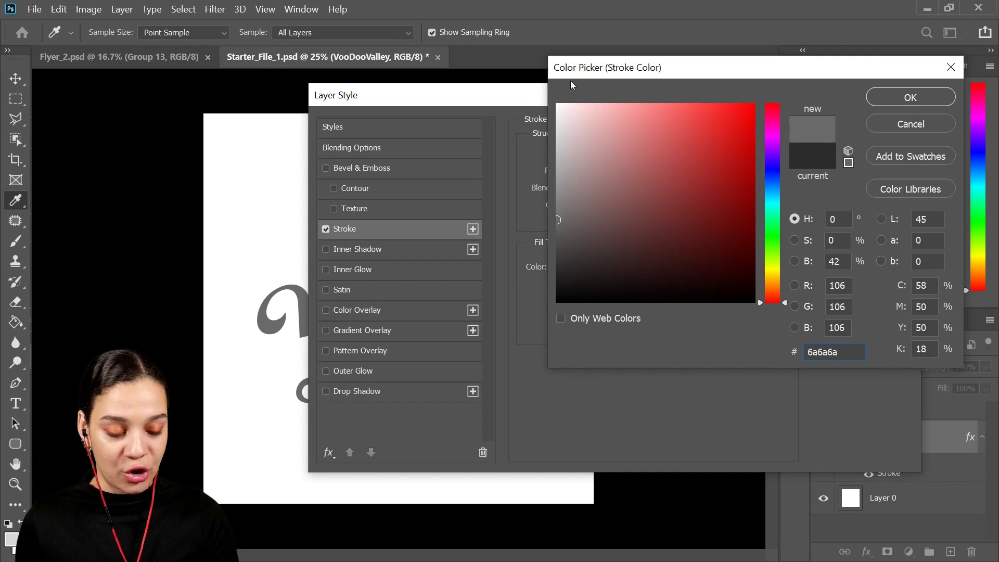
left_click(910, 98)
Step: Set the logo stroke's position to Outside and its size to 38 px
mouse_move(508, 98)
left_mouse_down()
mouse_move(869, 203)
mouse_move(692, 108)
mouse_move(685, 94)
left_mouse_up()
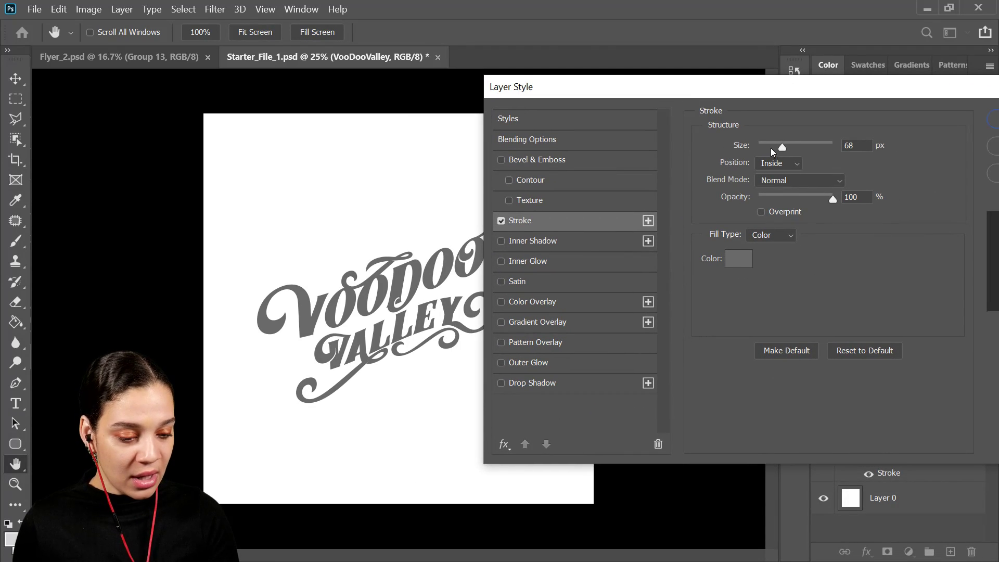
left_click(781, 165)
left_click(778, 175)
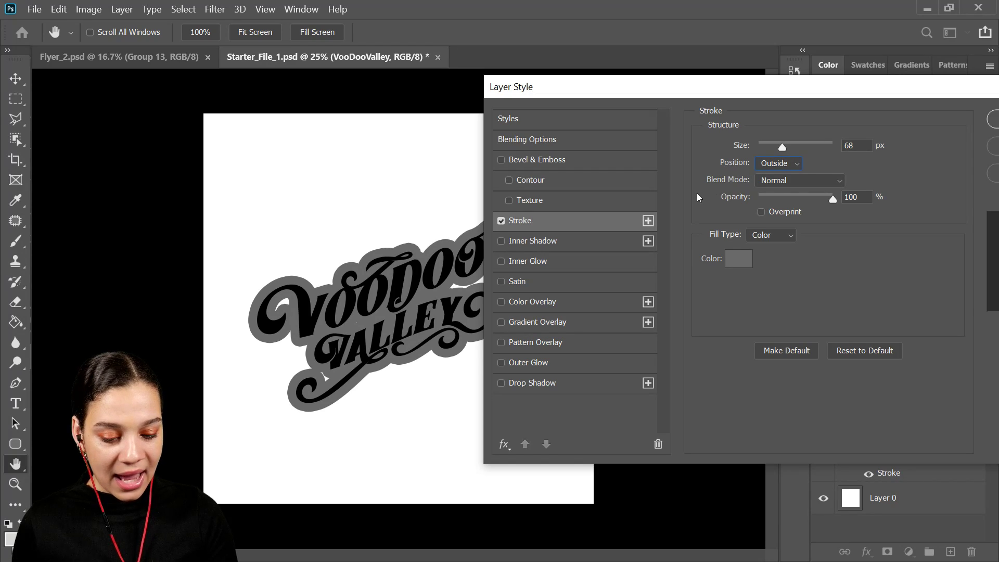
left_click_drag(641, 93, 921, 388)
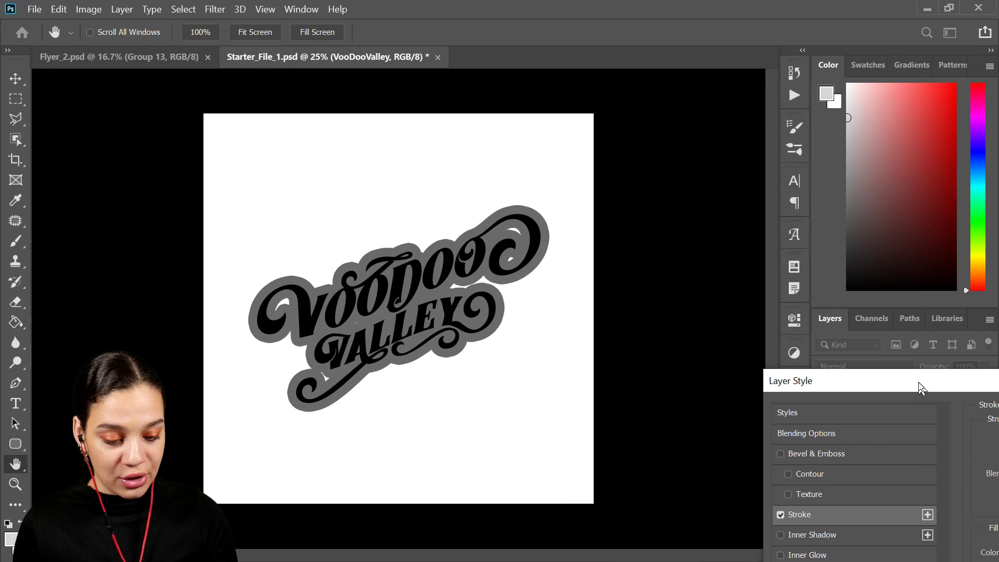
left_click_drag(921, 388, 703, 65)
left_click_drag(843, 116, 835, 120)
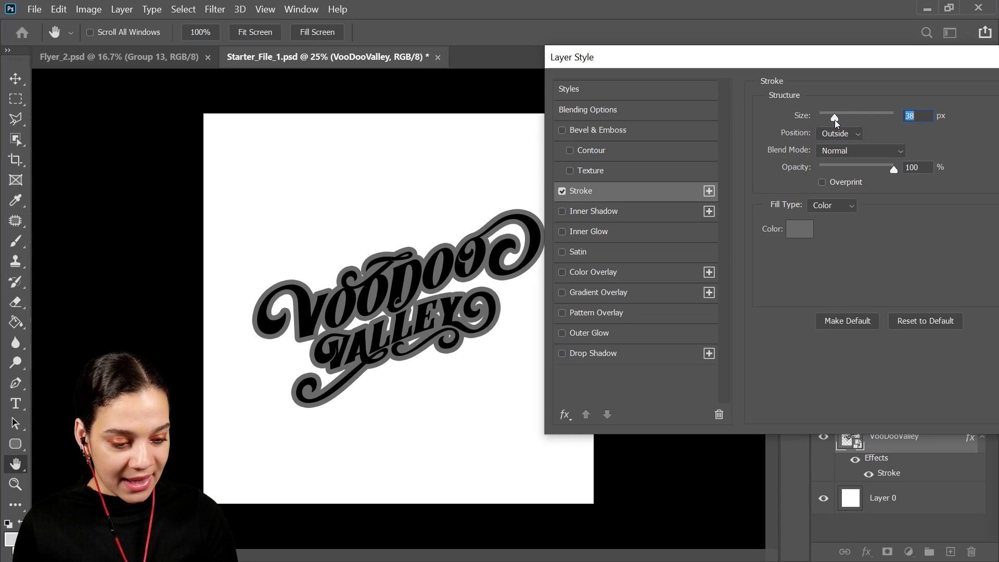
Step: Change the logo's stroke colour to white ffffff and apply the layer style
left_click_drag(895, 67, 699, 52)
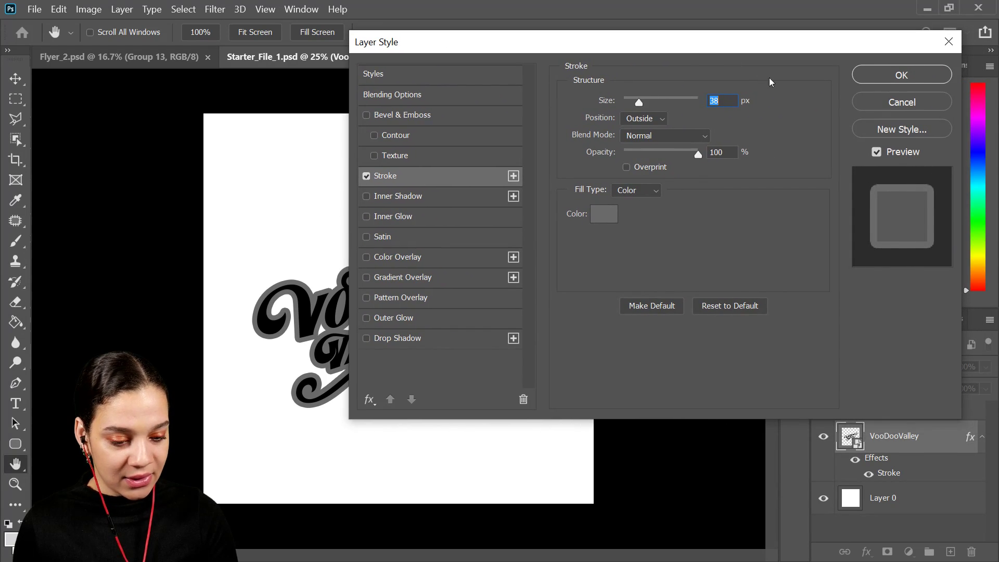
left_click(603, 218)
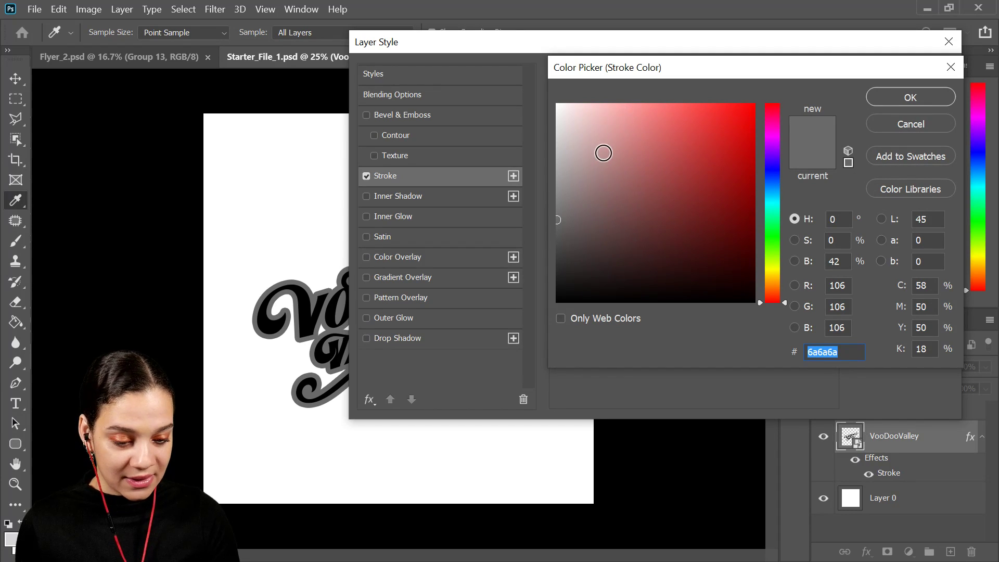
left_click_drag(598, 156, 532, 80)
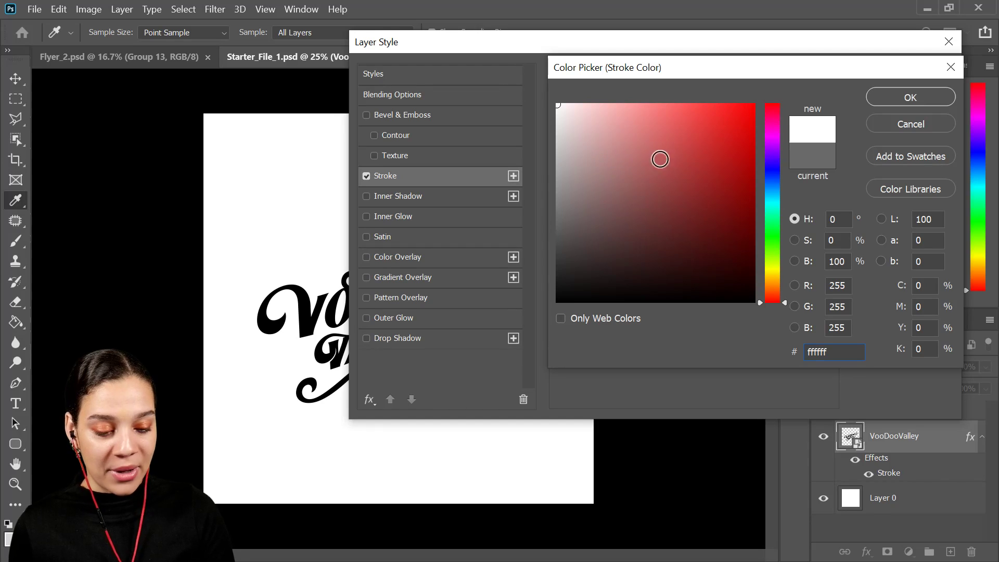
left_click(896, 97)
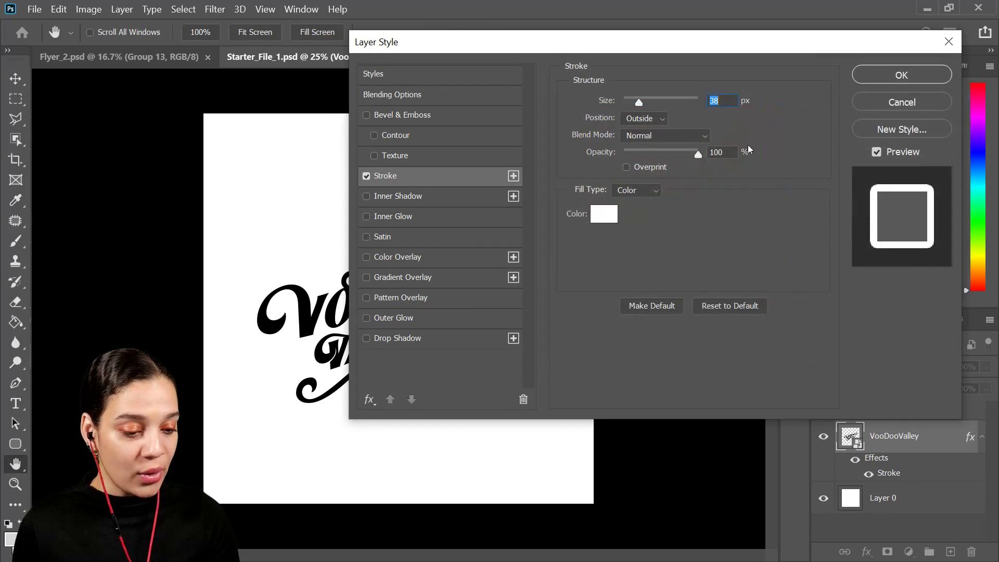
left_click(885, 75)
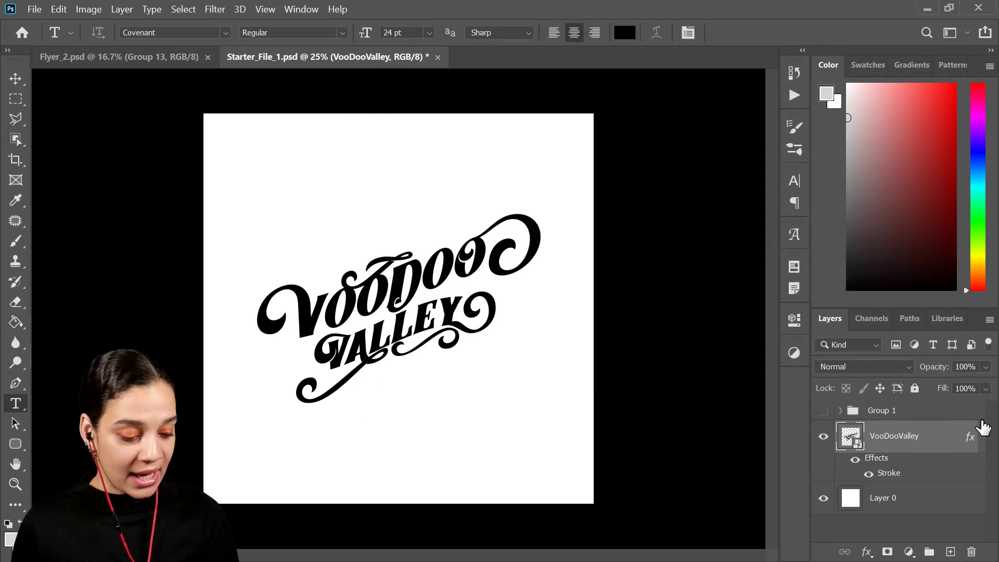
Step: Create a new empty layer directly above the white Layer 0, beneath the VooDooValley logo
left_click(910, 500)
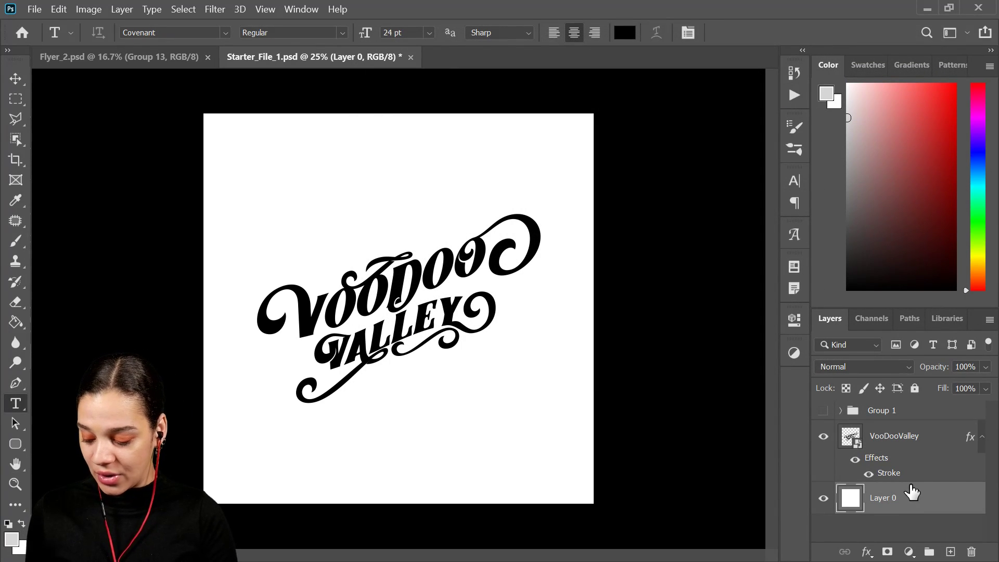
key("ctrl+shift+n")
key("Return")
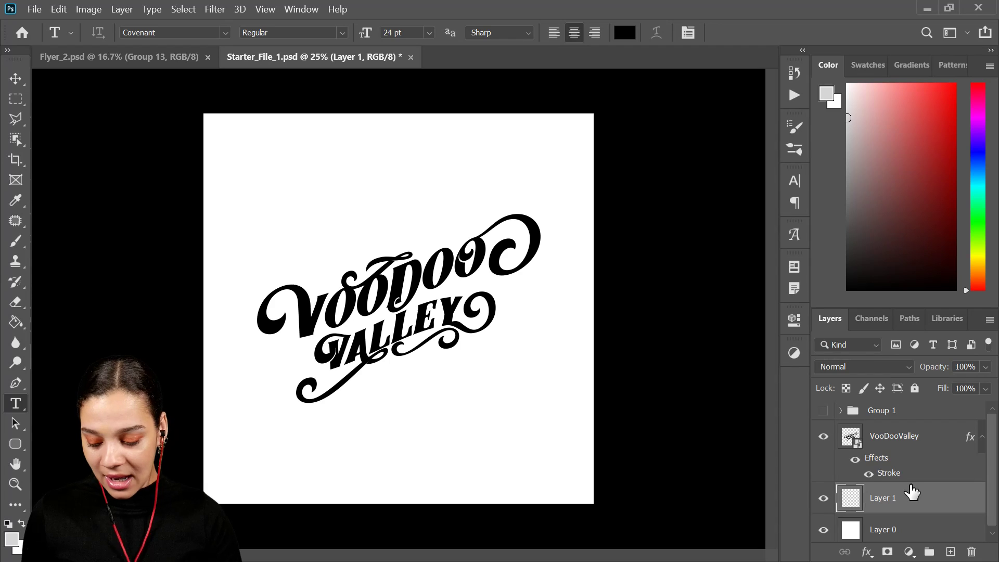
Step: Paint loose red zigzag strokes behind the logo lettering on the new layer with the Brush tool
key("b")
left_click_drag(937, 117, 971, 115)
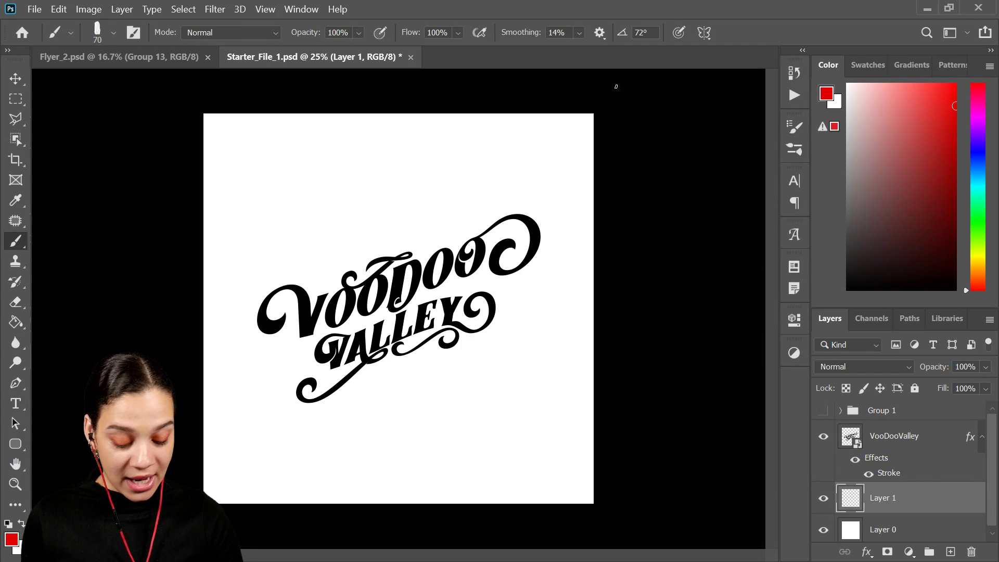
mouse_move(477, 227)
left_mouse_down()
mouse_move(331, 454)
mouse_move(382, 333)
mouse_move(328, 333)
mouse_move(277, 310)
mouse_move(228, 317)
mouse_move(302, 288)
mouse_move(342, 353)
mouse_move(559, 283)
mouse_move(505, 238)
mouse_move(451, 269)
left_mouse_up()
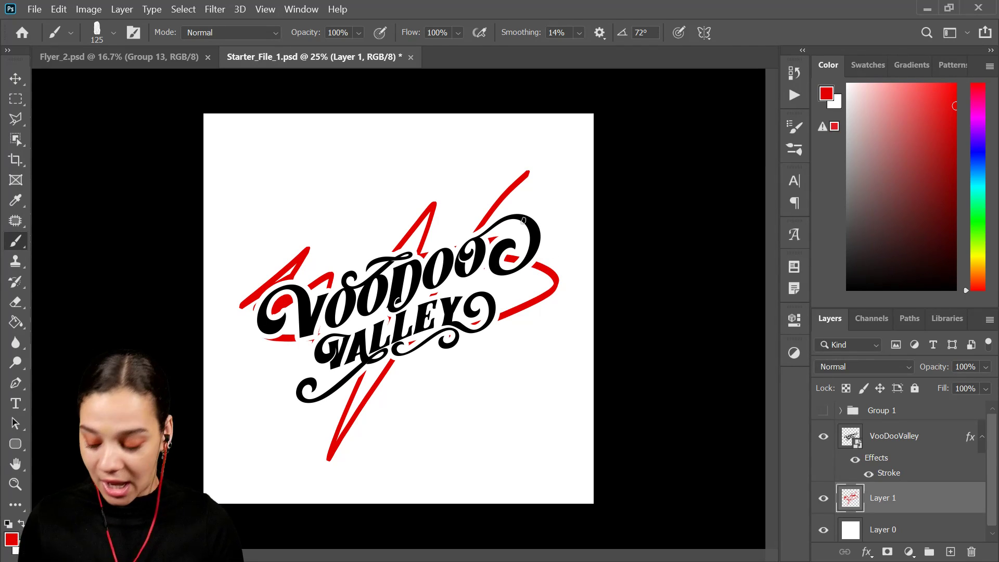
Step: Undo the red brush strokes and switch to the Ellipse tool with the default black and white colours
key("ctrl+z")
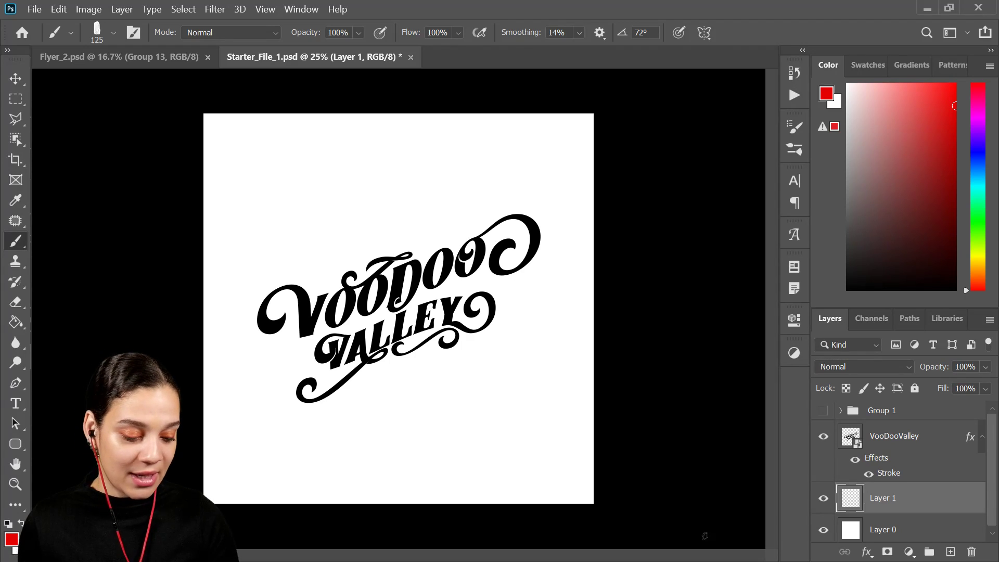
left_click(15, 443)
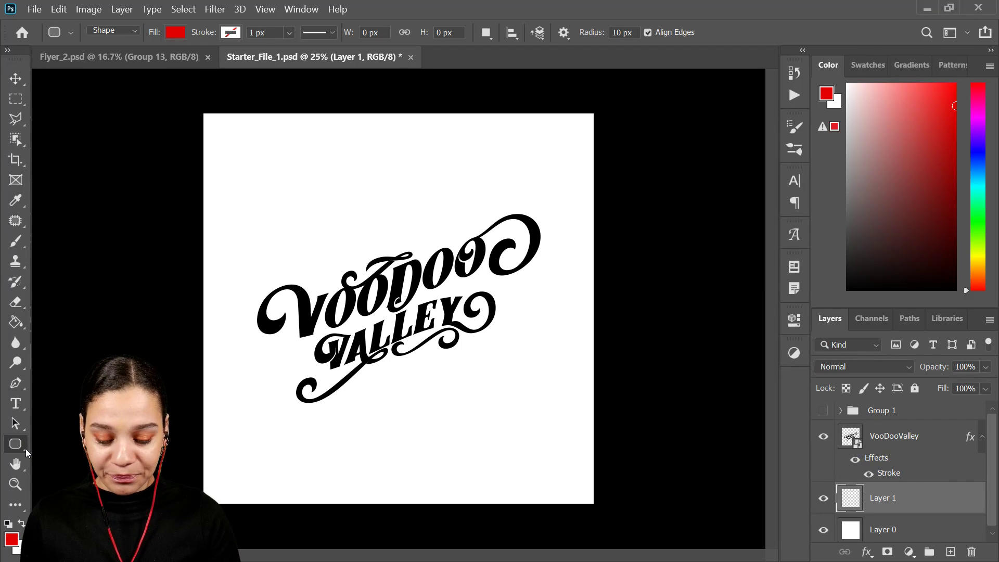
right_click(26, 449)
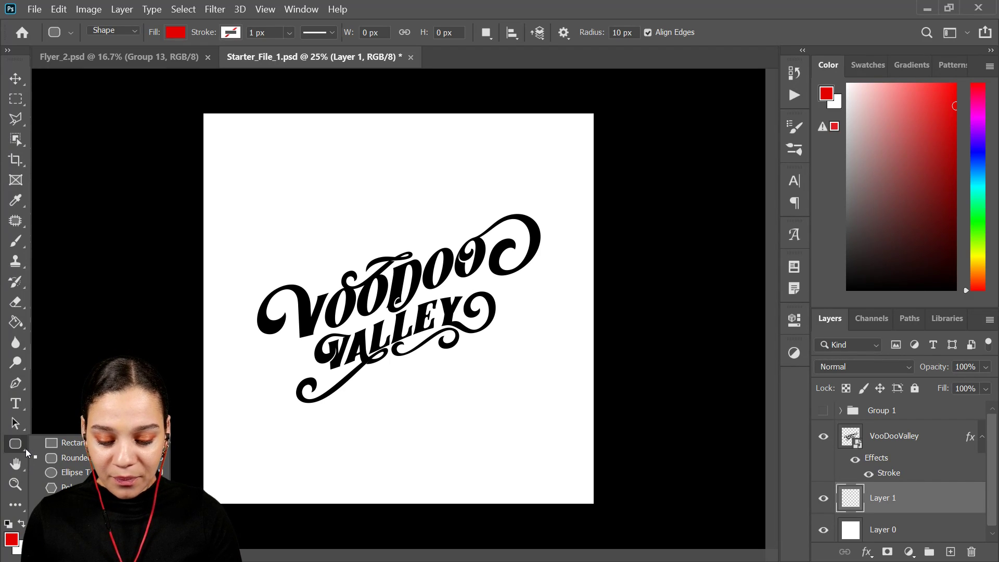
left_click(71, 473)
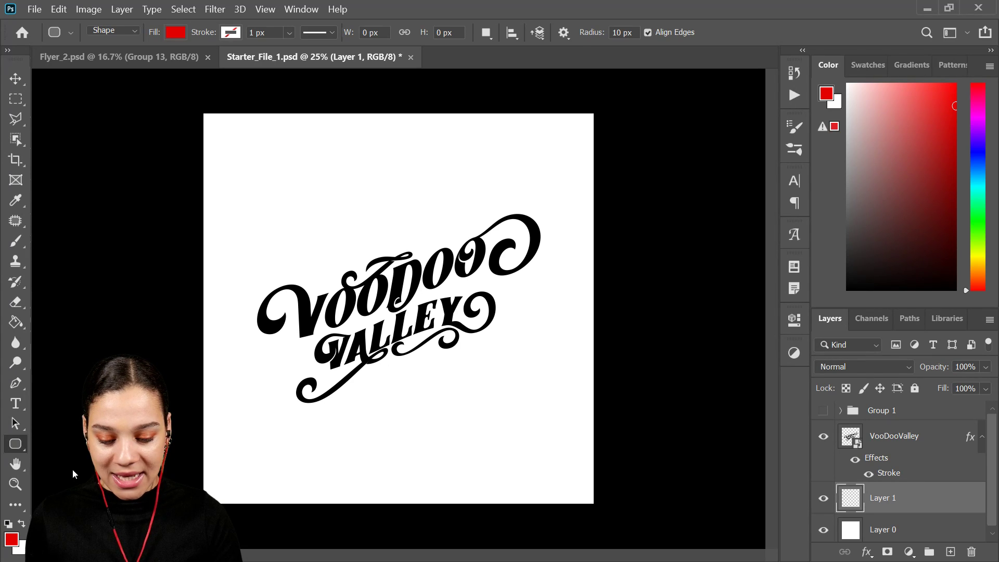
left_click(9, 524)
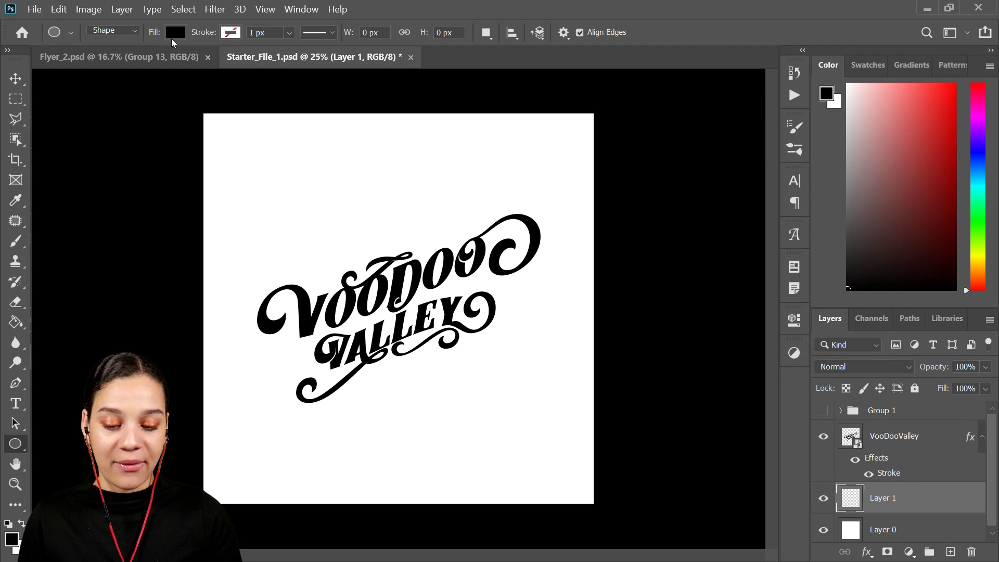
Step: Give the Ellipse tool a solid white stroke about 29 px wide
left_click(231, 33)
left_click(166, 62)
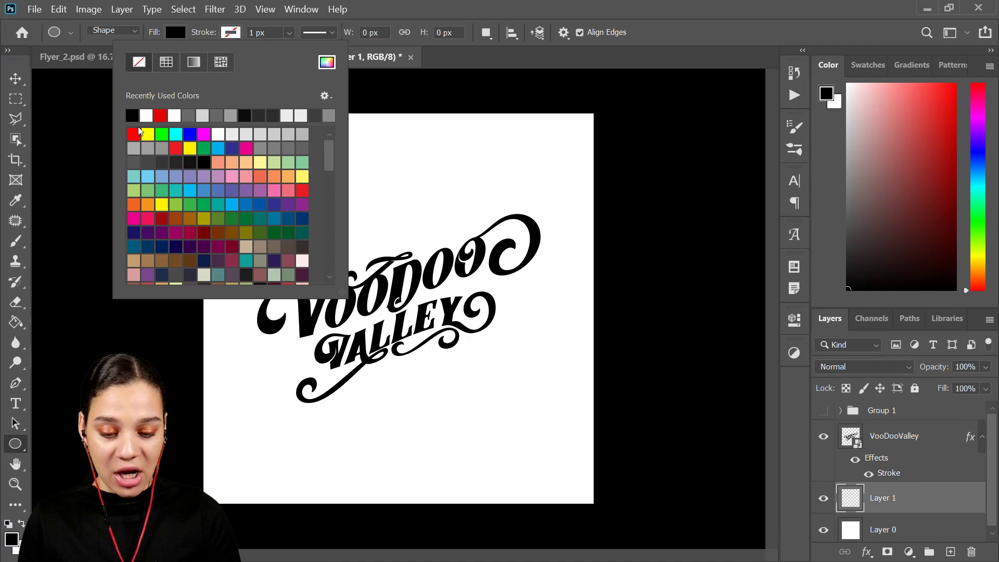
left_click(289, 32)
left_click_drag(297, 51, 304, 51)
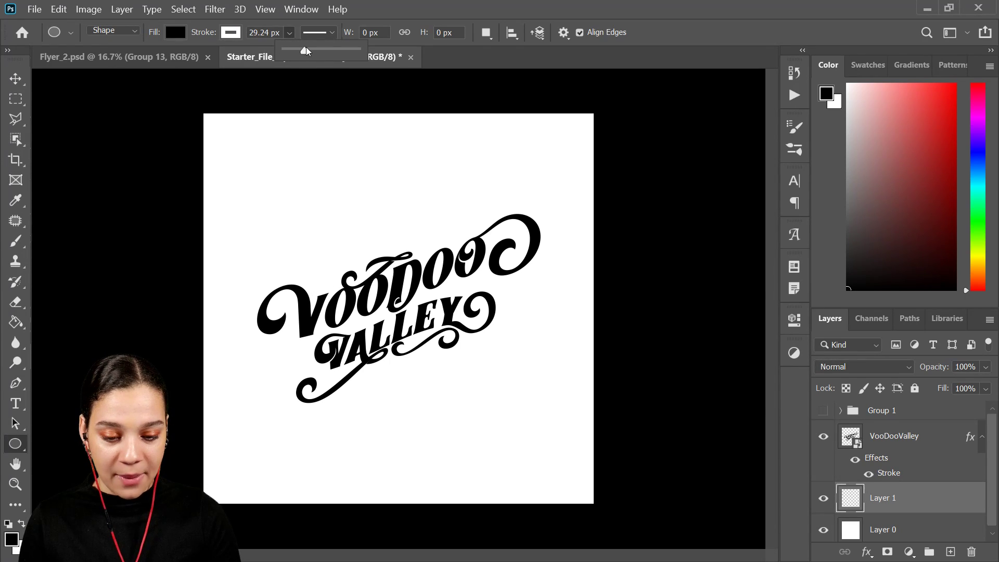
Step: Draw a black circle about 1016 px across behind the upper-left part of the logo lettering
mouse_move(264, 194)
left_mouse_down()
mouse_move(314, 265)
mouse_move(412, 327)
mouse_move(402, 325)
left_mouse_up()
key("shift")
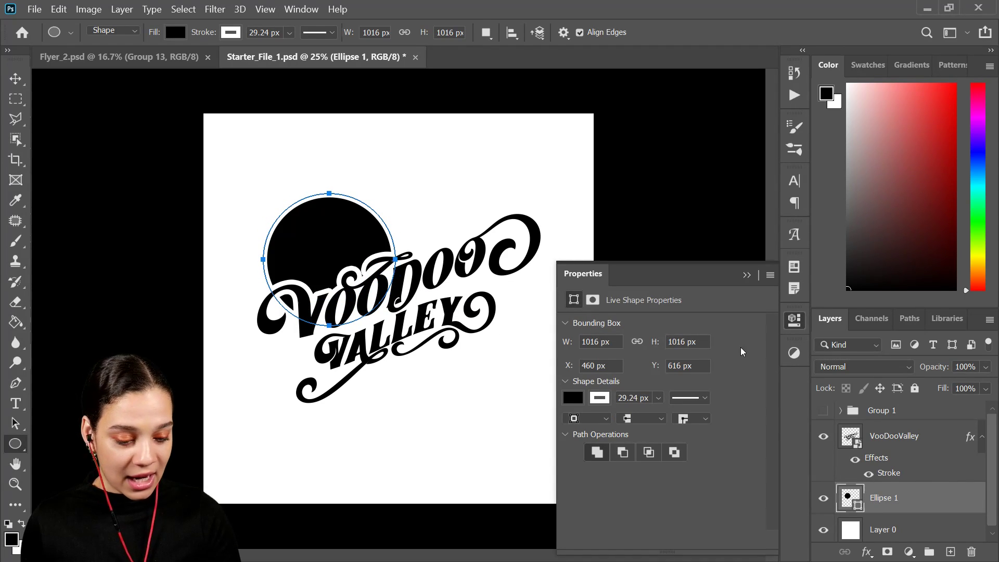
left_click(800, 326)
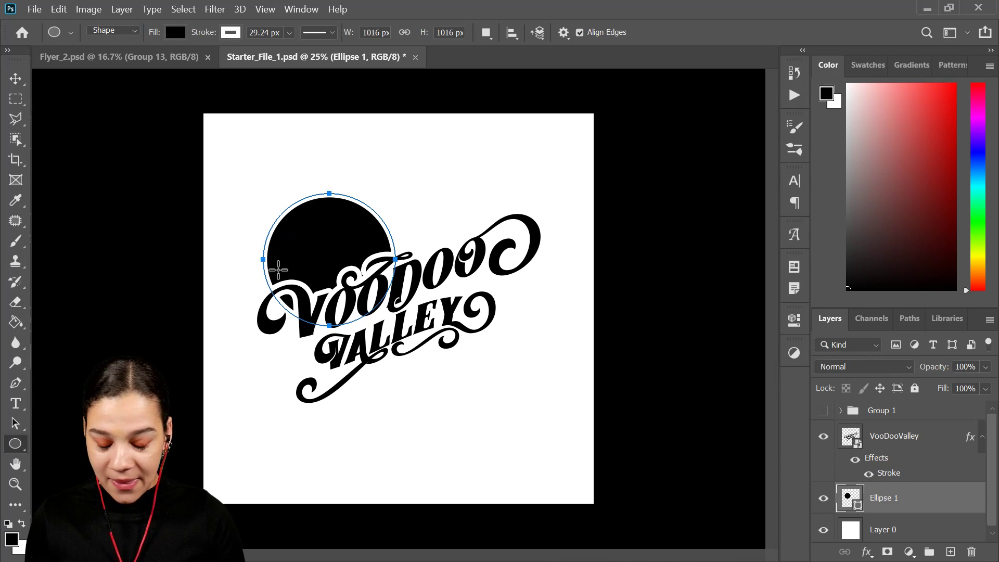
Step: Move the black circle slightly up and left so the VOODOO lettering overlaps its lower edge
key("ctrl+t")
mouse_move(337, 284)
left_mouse_down()
mouse_move(313, 290)
mouse_move(321, 274)
left_mouse_up()
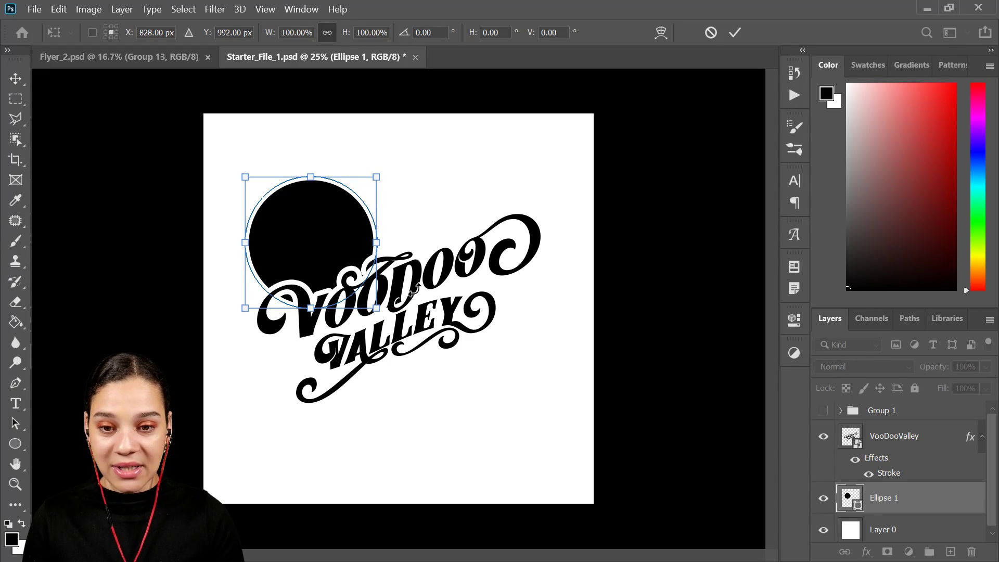
key("Return")
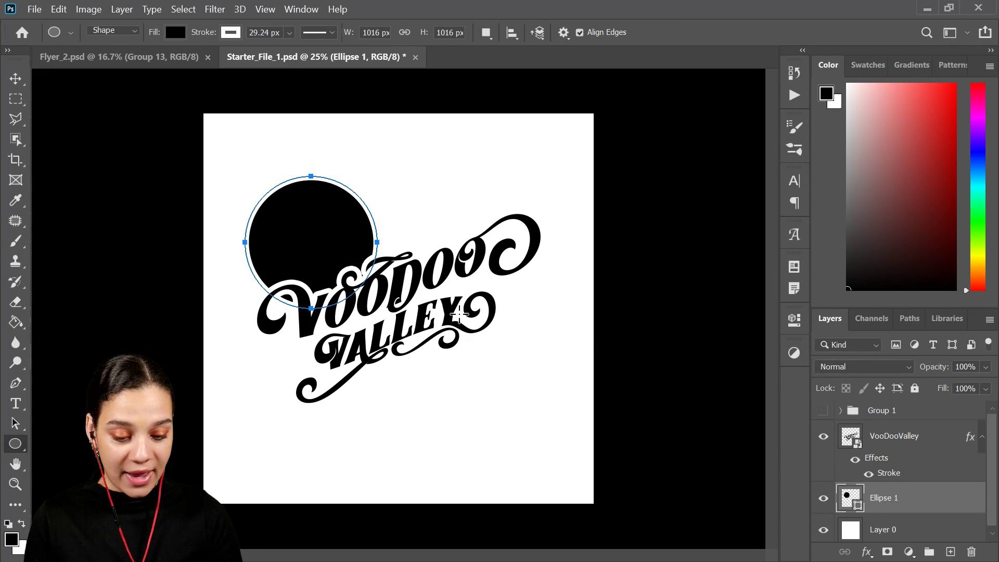
Step: Set the black circle's stroke width to 38 px to match the logo outline
key("ctrl+plus")
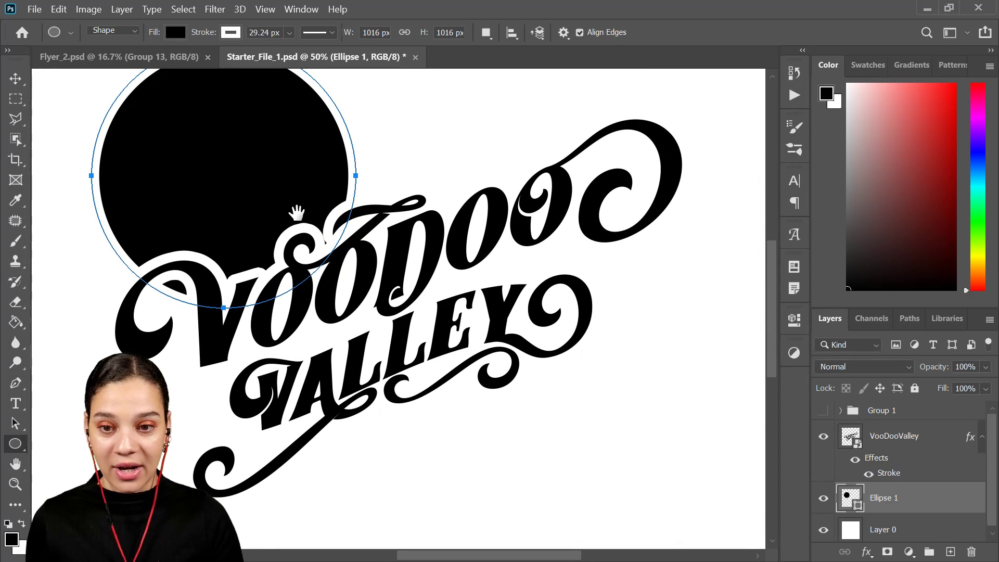
left_click_drag(296, 215, 421, 277)
left_click_drag(415, 338, 378, 261)
key("ctrl+minus")
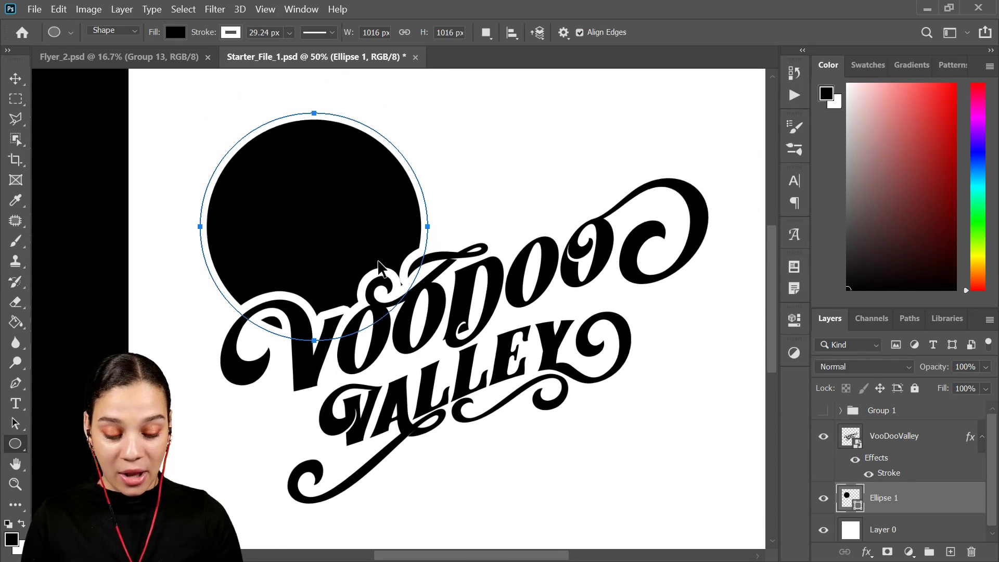
left_click(268, 32)
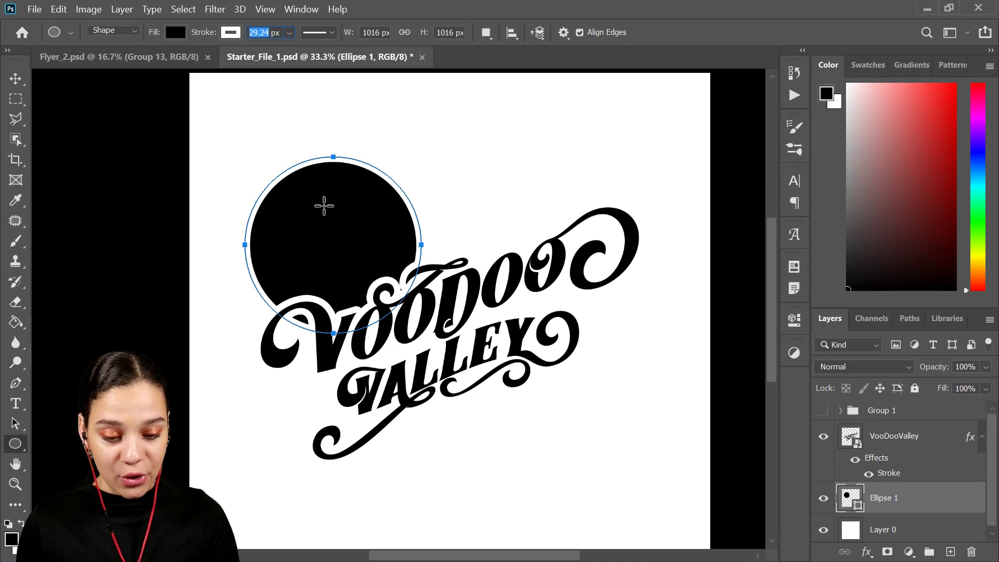
type("38")
key("Return")
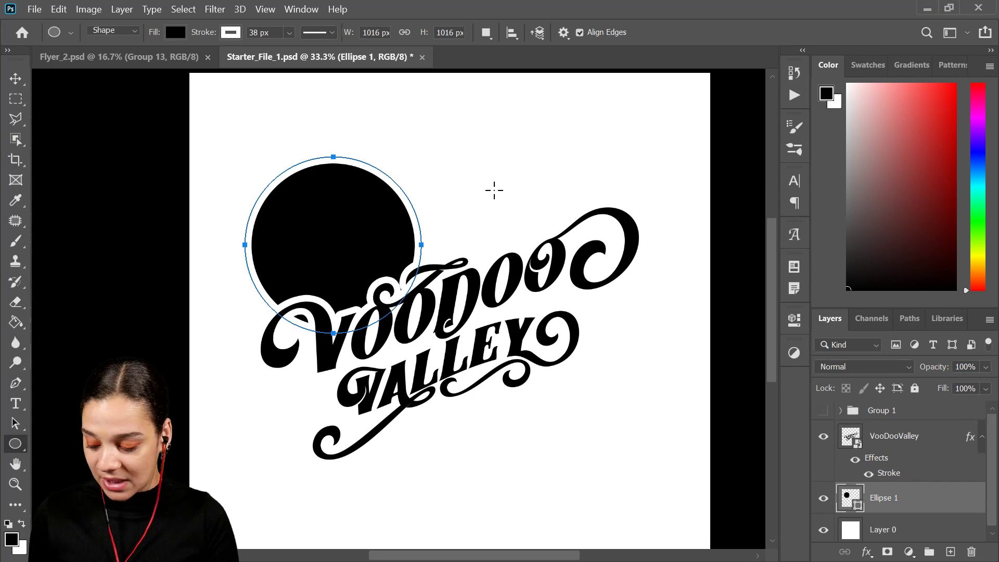
Step: On a new layer above the circle, draw a rounded square about 506 px wide with 10 px corners, above the logo
key("ctrl+shift+n")
key("Return")
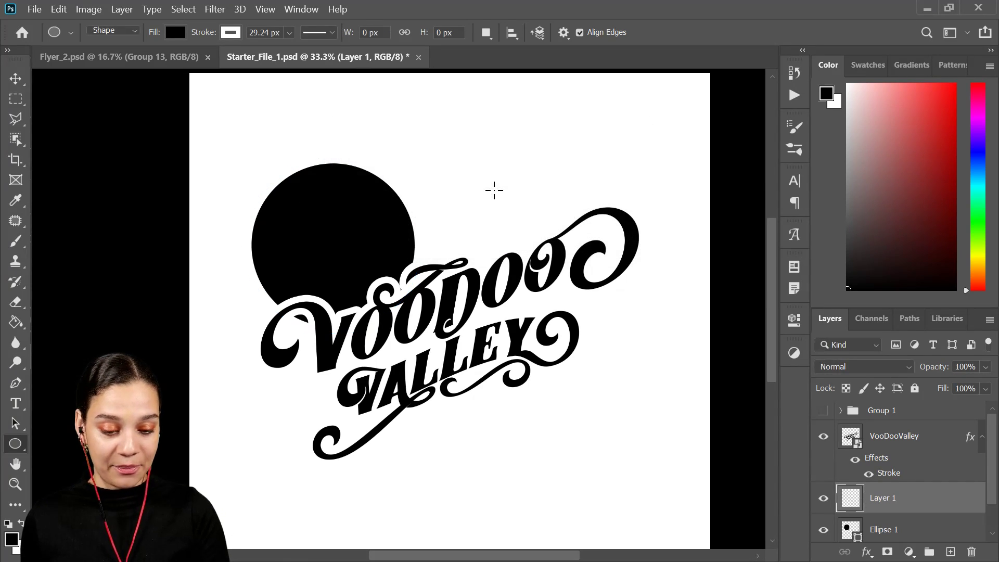
right_click(14, 450)
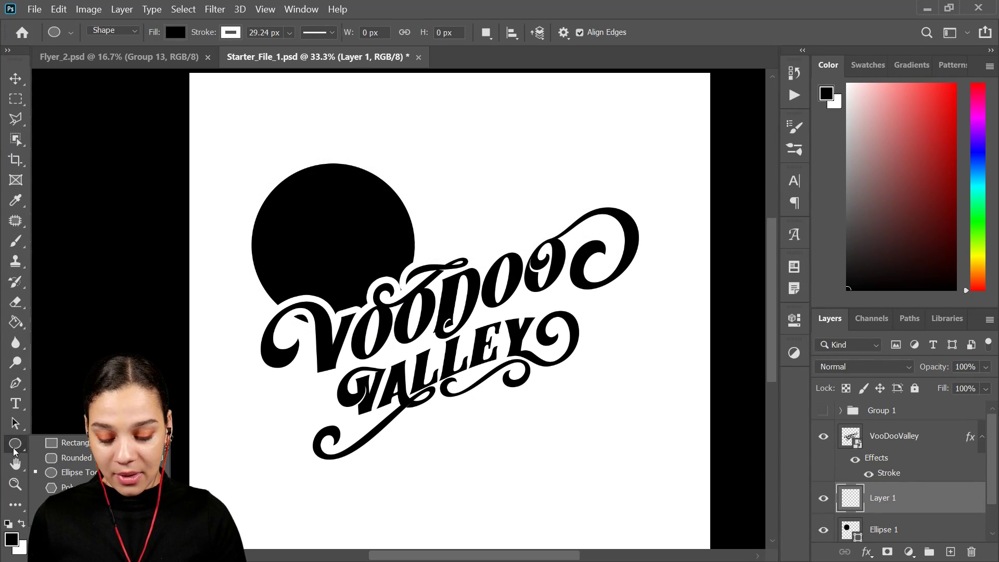
left_click(76, 457)
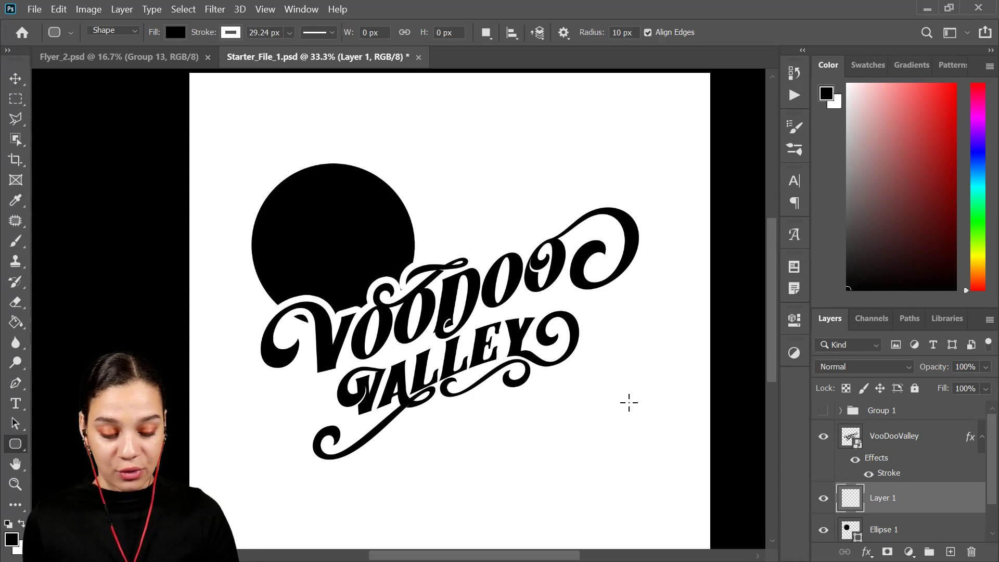
left_click_drag(449, 117, 536, 205)
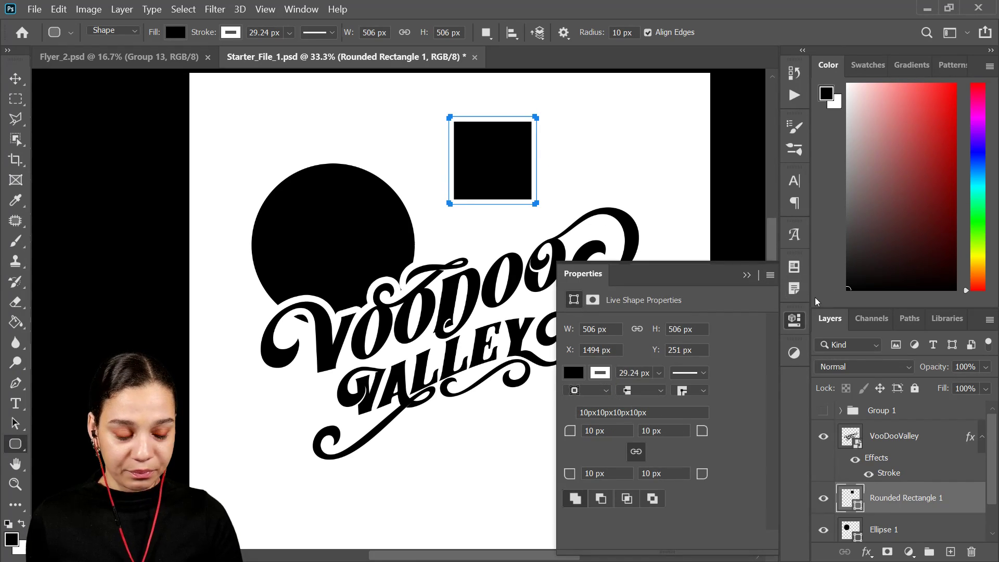
left_click(795, 289)
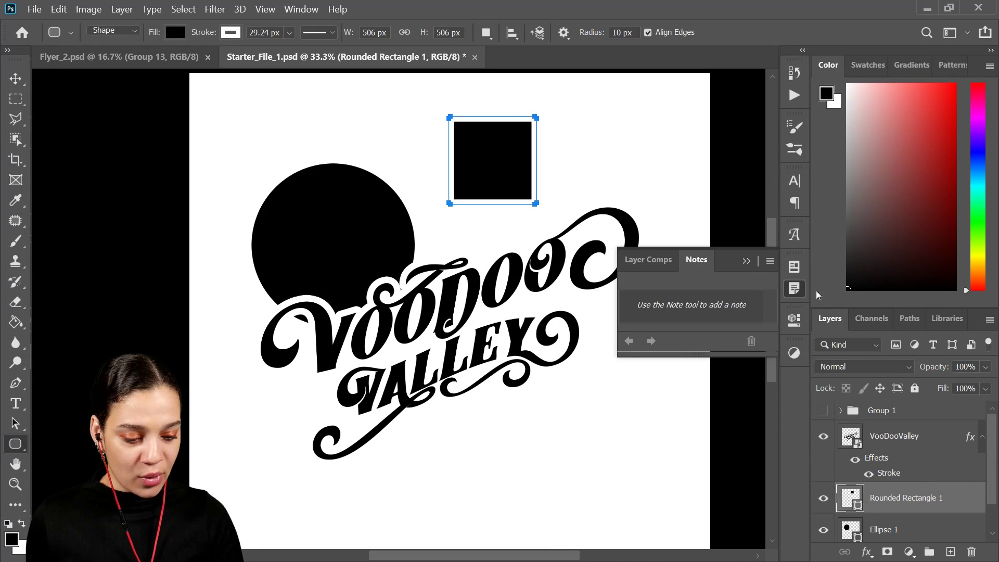
left_click(796, 289)
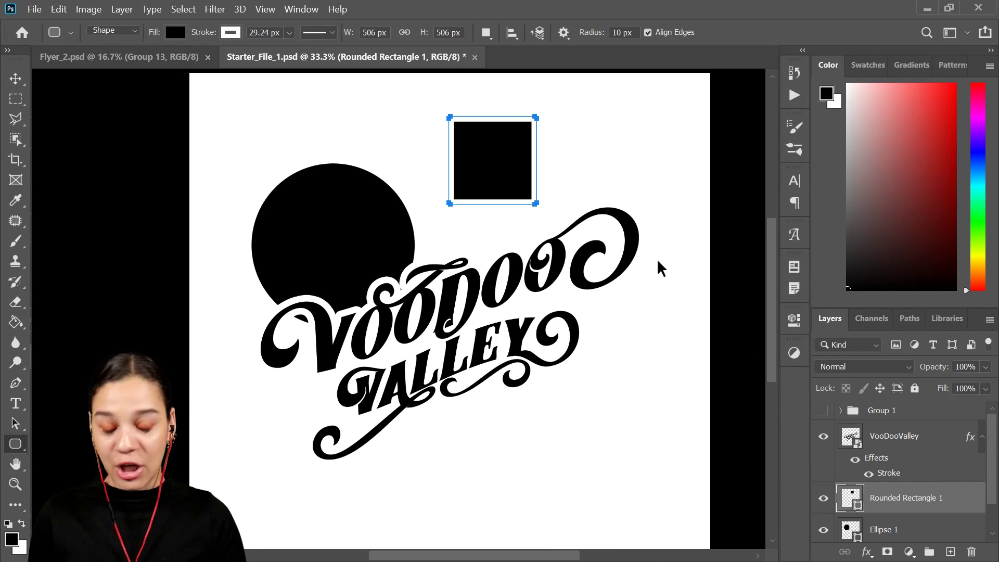
Step: Rotate the rounded square -45°, scale it to about 89%, and place it behind the lettering at the circle's right edge
key("ctrl+t")
left_click_drag(559, 214, 555, 151)
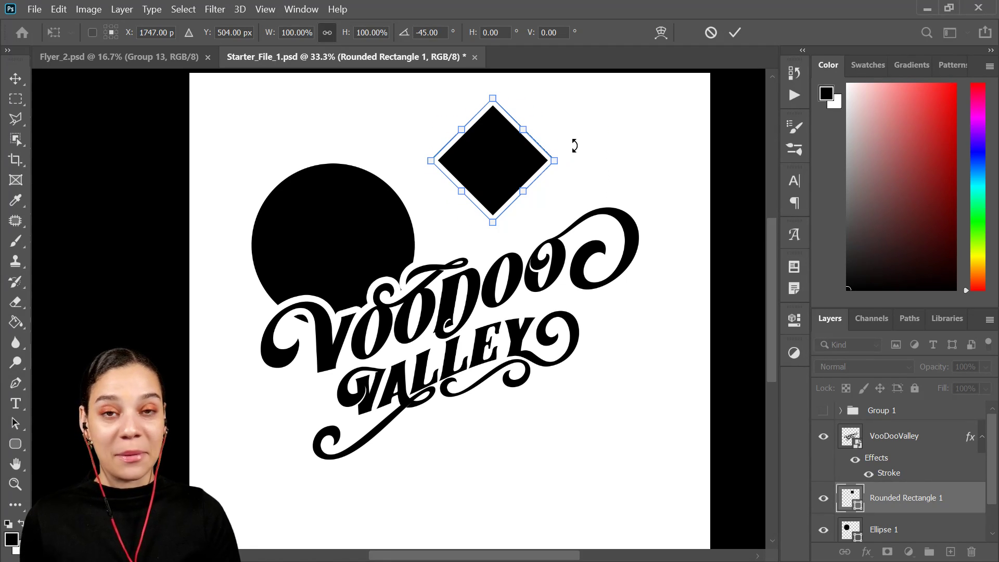
mouse_move(553, 162)
left_mouse_down()
mouse_move(530, 152)
mouse_move(543, 158)
left_mouse_up()
left_click_drag(492, 184, 441, 272)
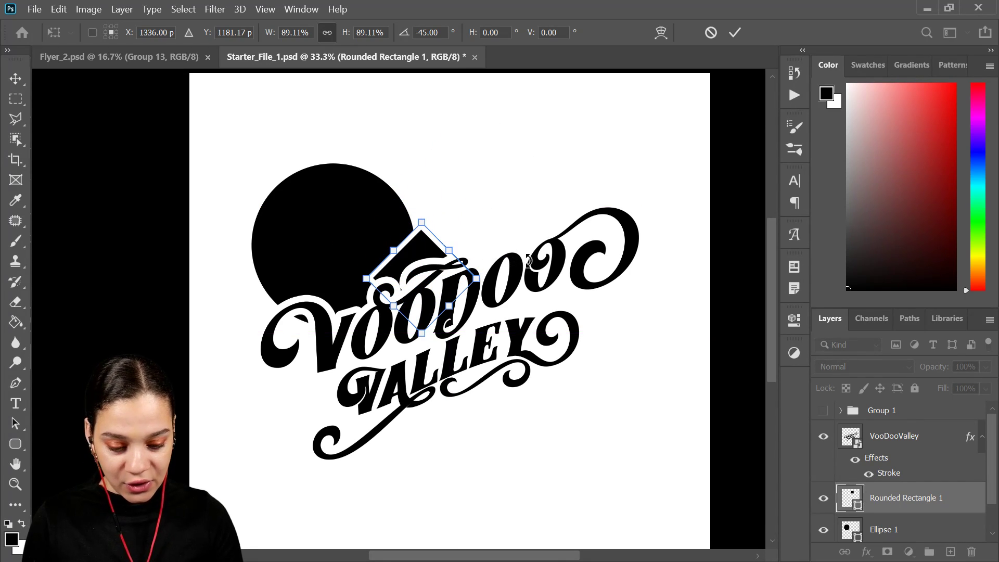
key("Return")
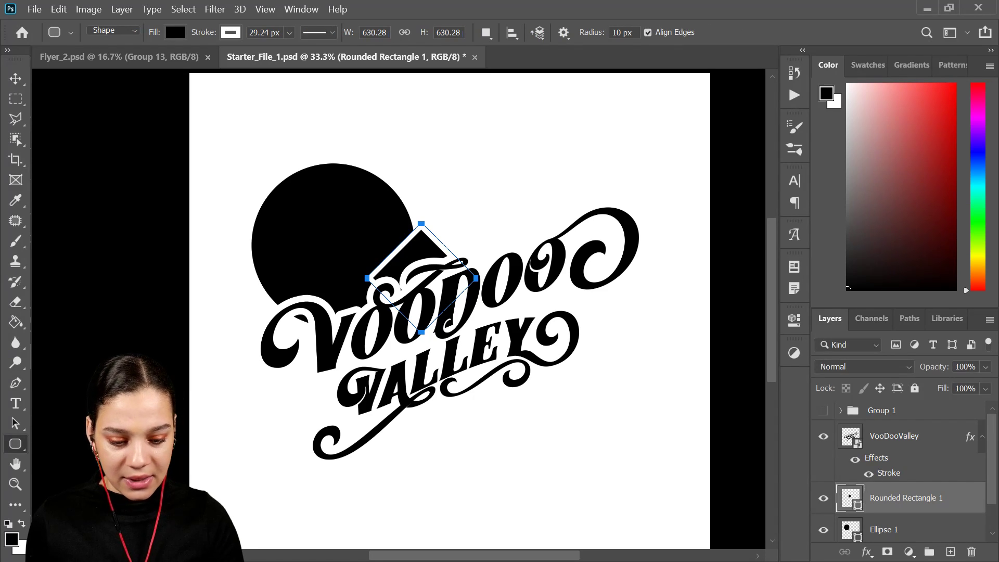
Step: Remove the white stroke from the diamond so only its black fill remains
left_click(232, 32)
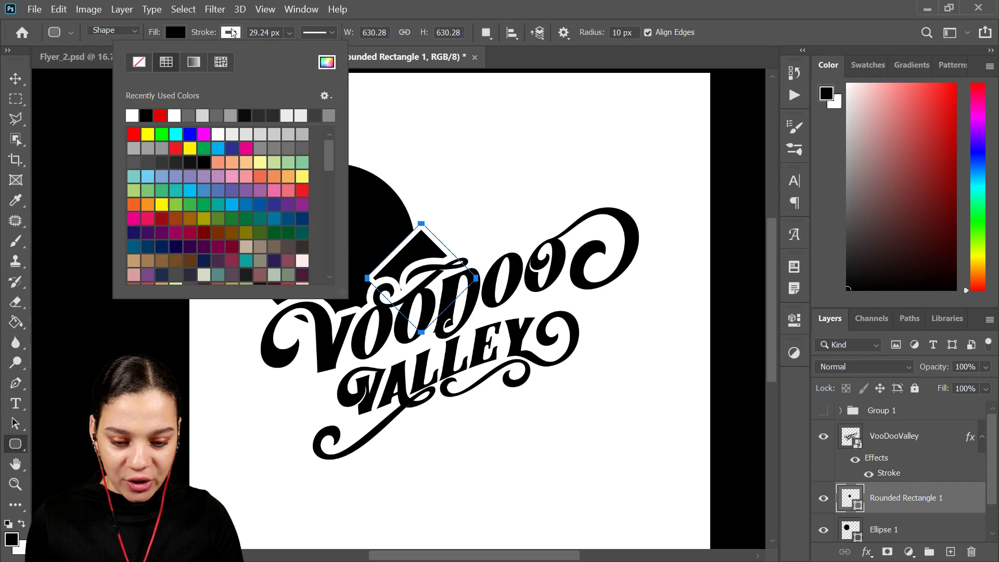
left_click(145, 62)
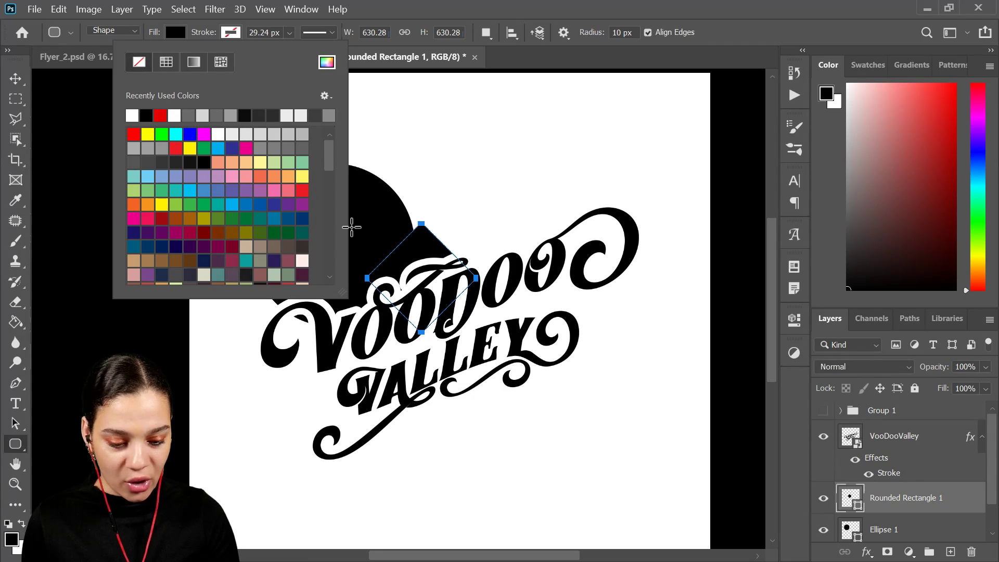
left_click(974, 506)
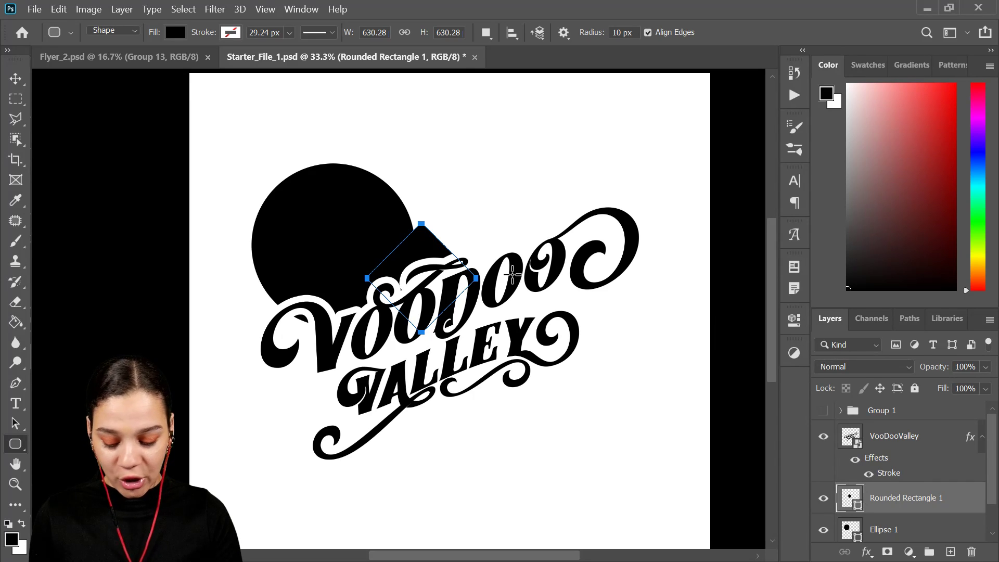
Step: Duplicate the diamond and place the copy up and to the right as a higher mountain peak
key("ctrl+j")
key("ctrl+t")
left_click_drag(447, 302, 477, 281)
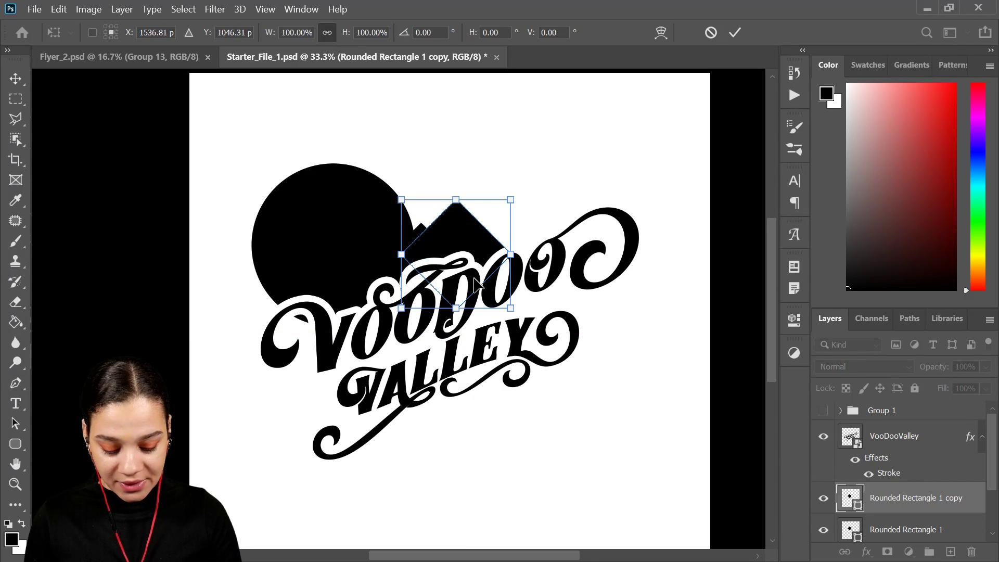
key("Return")
Step: Duplicate the diamond again and place copies behind the logo's V, overlapping the circle's lower edge
key("ctrl+j")
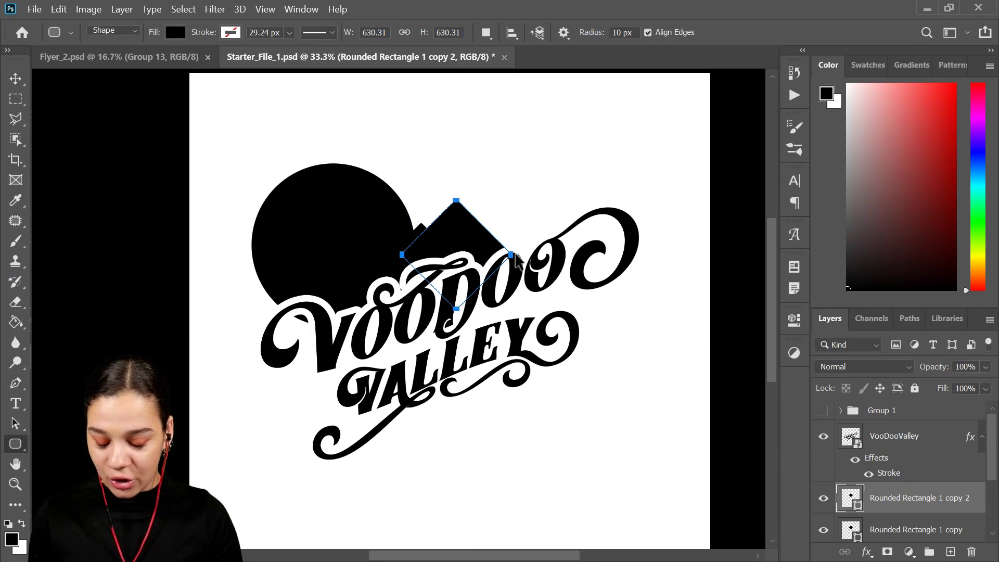
key("ctrl+t")
left_click_drag(476, 243, 335, 308)
key("Return")
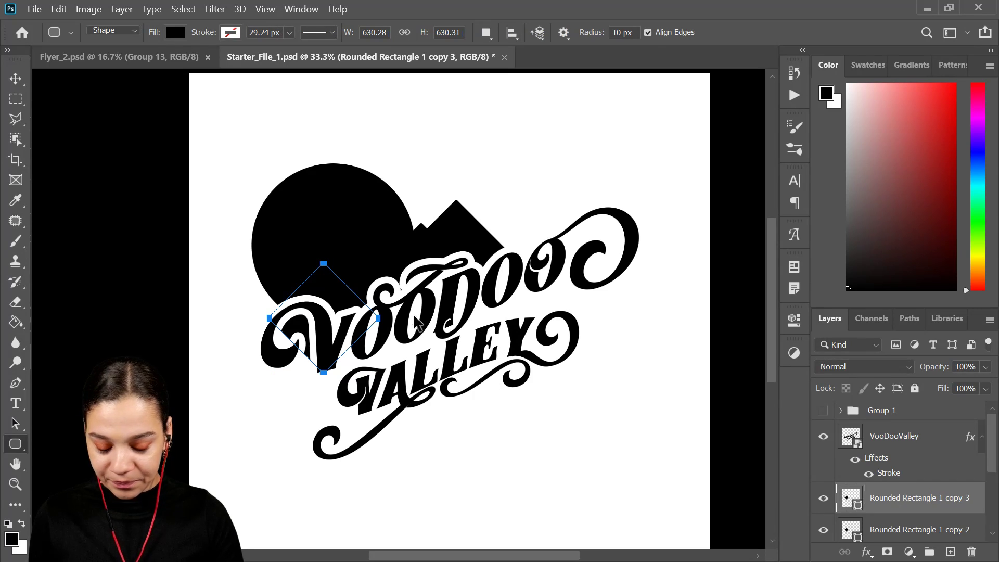
Step: Place another diamond copy behind the last O of VOODOO and enlarge it to about 699 px wide
key("ctrl+alt+t")
left_click_drag(351, 318, 577, 236)
key("Return")
key("ctrl+alt+t")
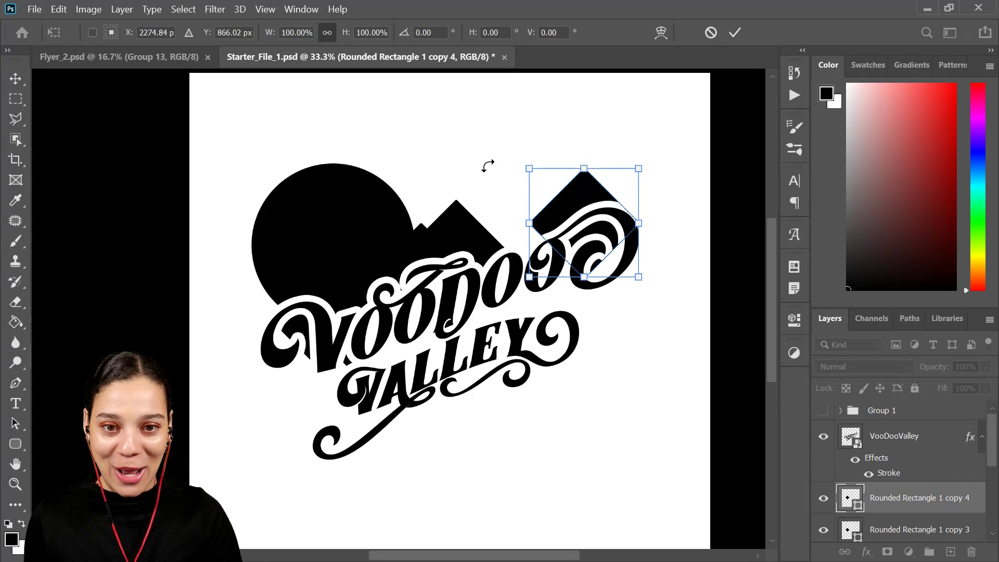
left_click_drag(529, 168, 515, 160)
left_click_drag(603, 215, 600, 221)
key("Return")
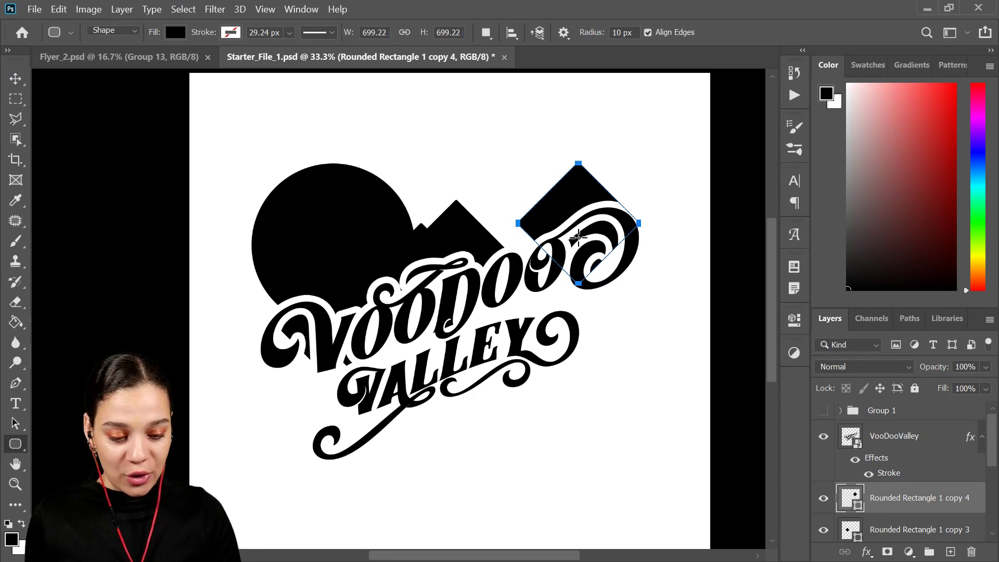
Step: Select all the Rounded Rectangle diamond layers and group them above the Ellipse 1 layer
scroll(942, 505, "down", 3)
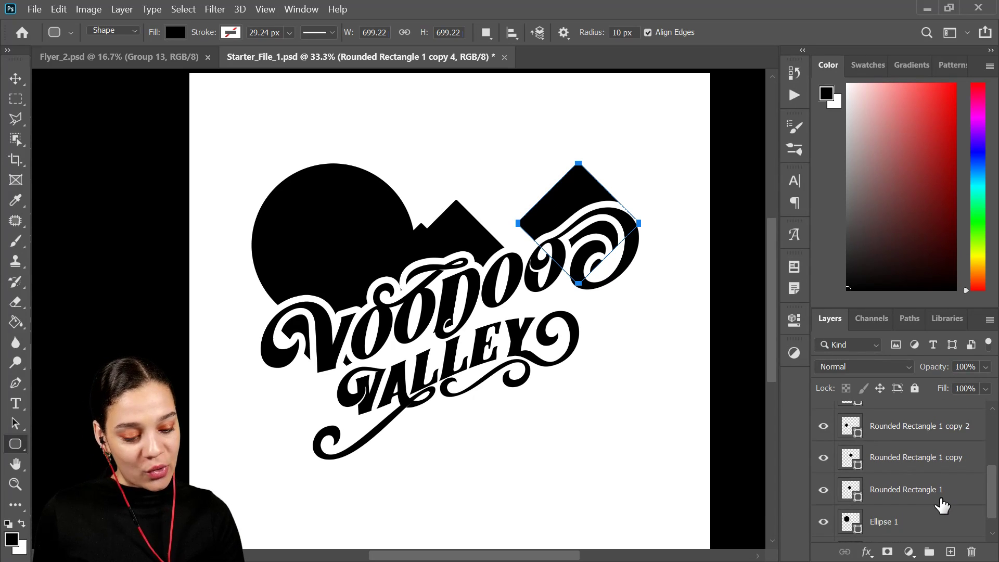
left_click(935, 498, "shift")
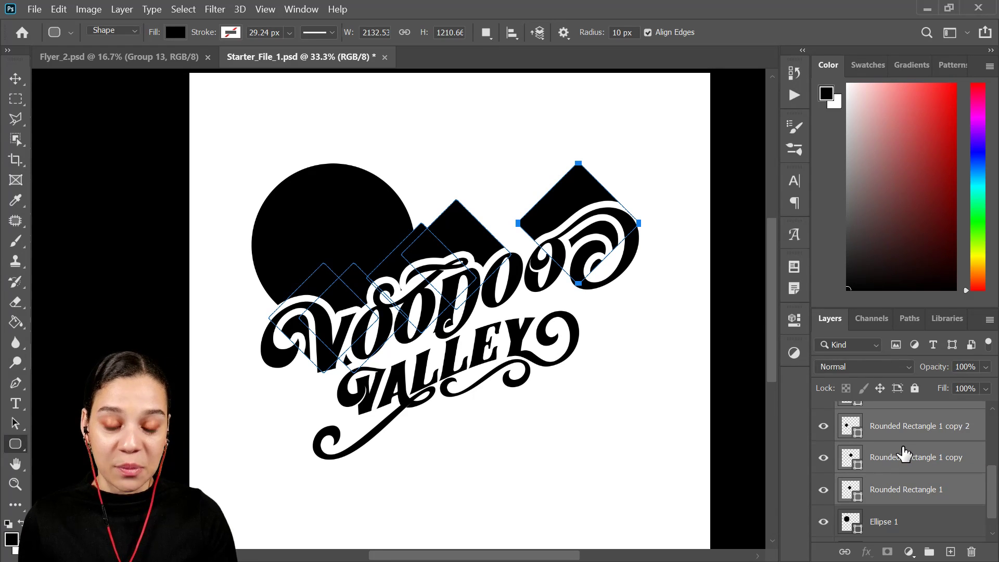
key("ctrl+g")
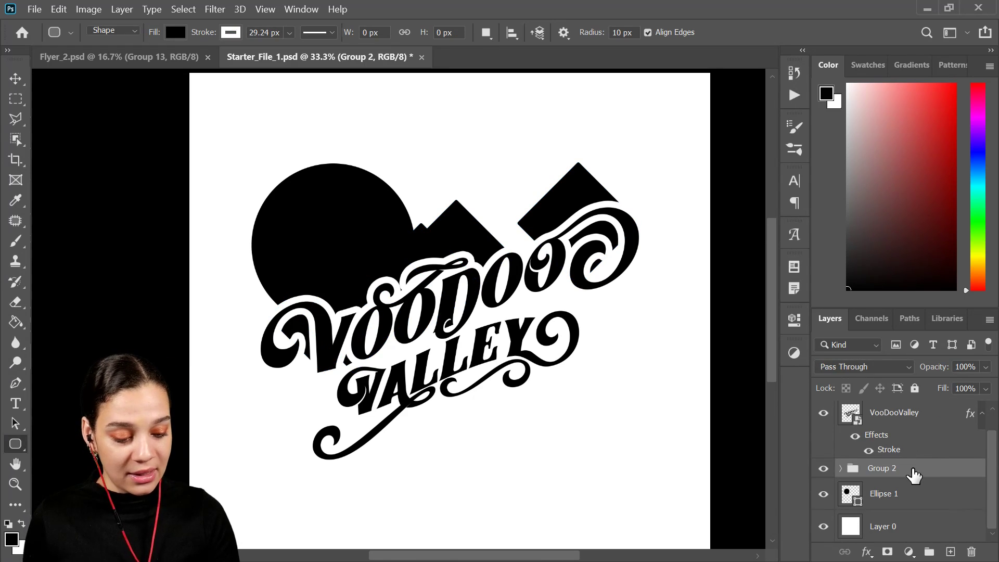
Step: Try Group 2 as a smart object with a white 38 px outside stroke, and undo both changes
right_click(899, 472)
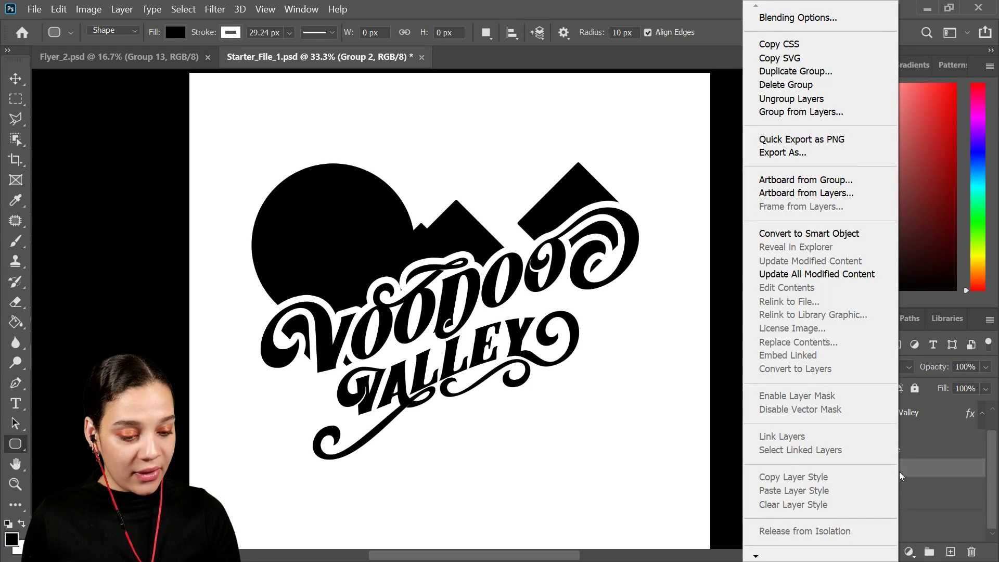
left_click(835, 234)
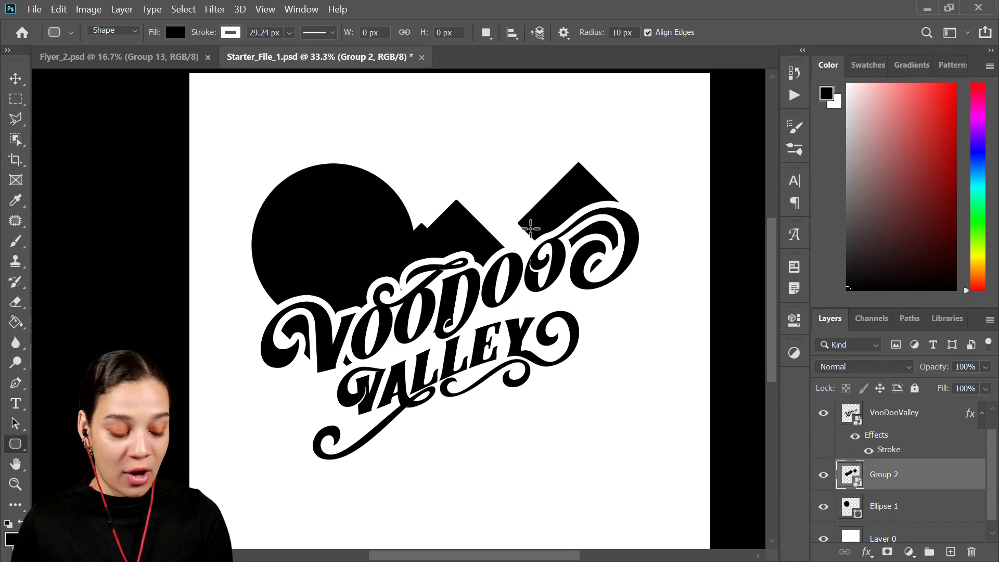
double_click(927, 485)
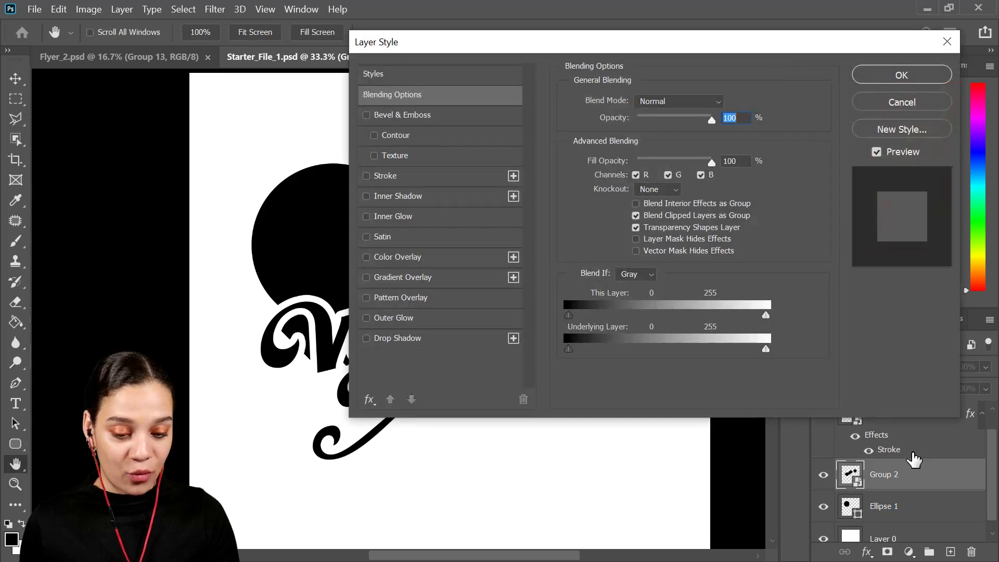
left_click(416, 175)
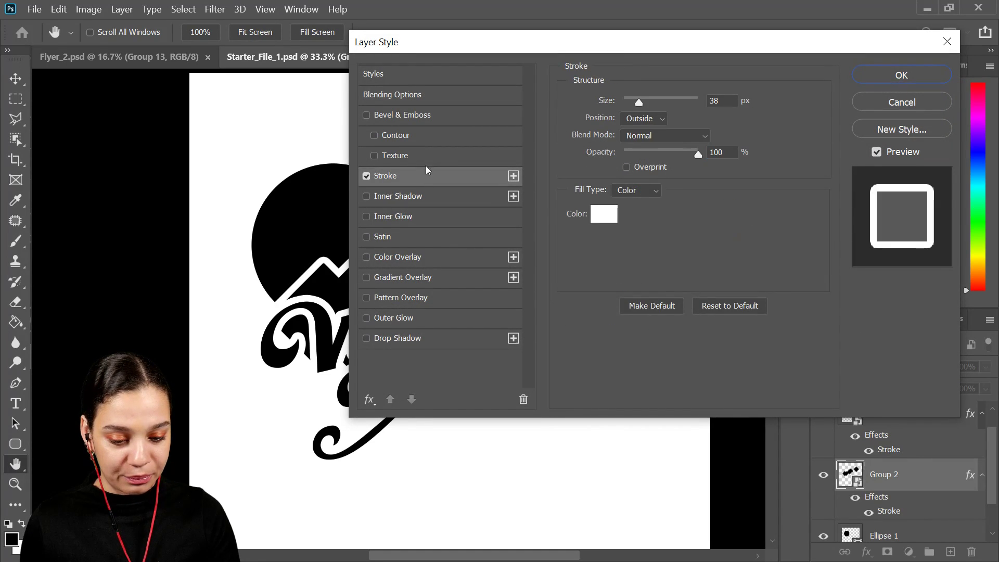
left_click_drag(499, 51, 478, 78)
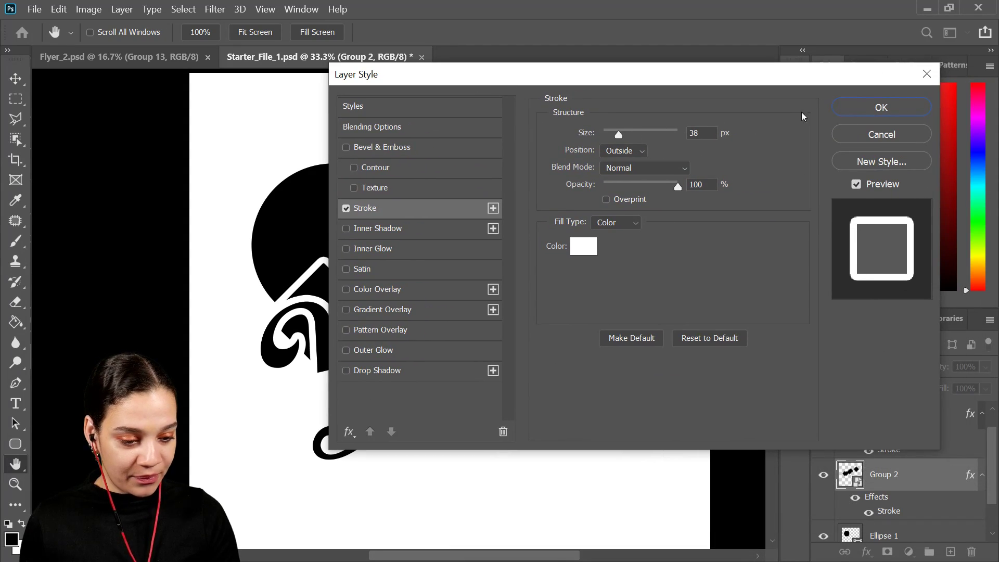
left_click(854, 106)
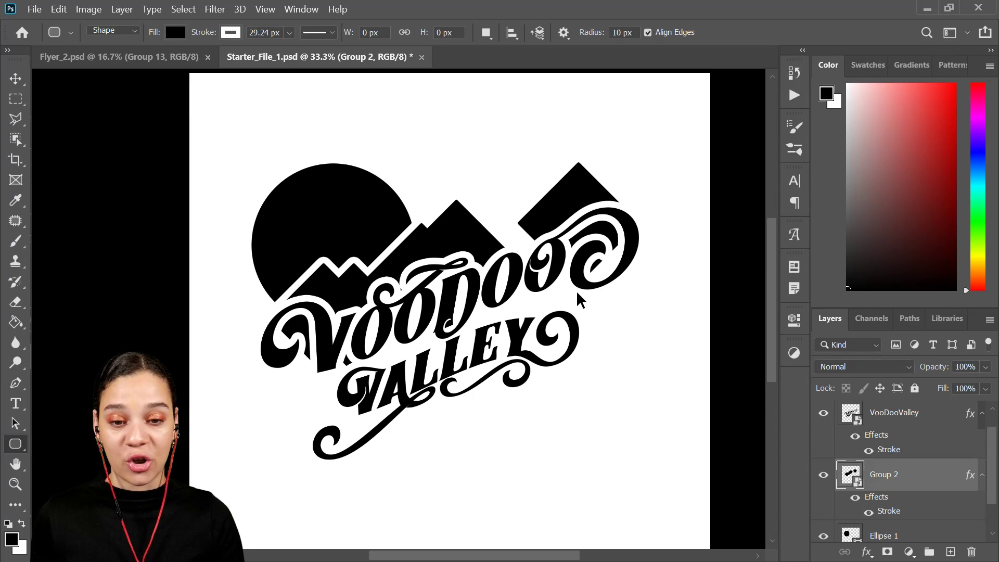
key("ctrl+z")
key("ctrl+z")
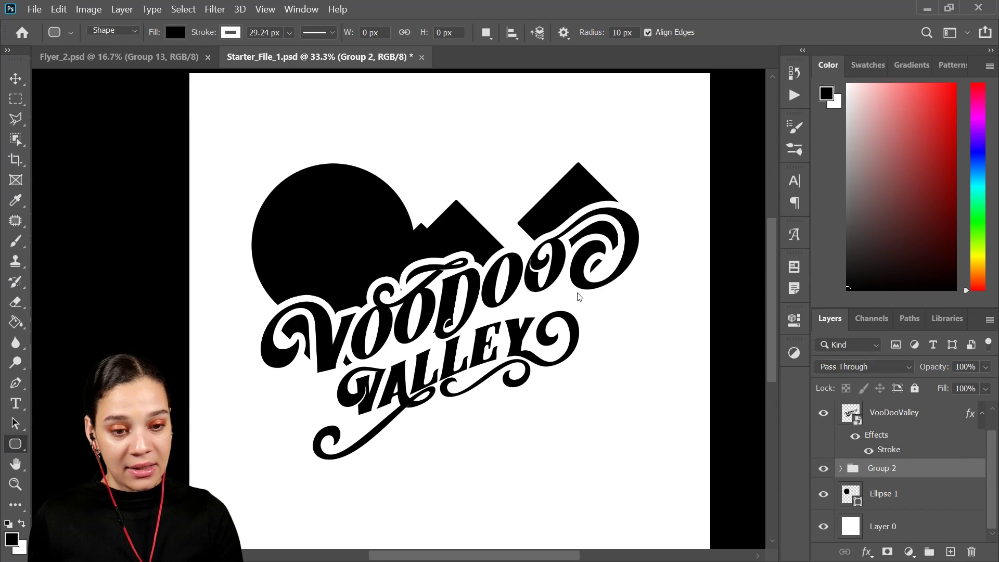
Step: Duplicate the large diamond inside Group 2 and place the copy down and to the left, extending the tallest peak's slope behind VOODOO
left_click(840, 468)
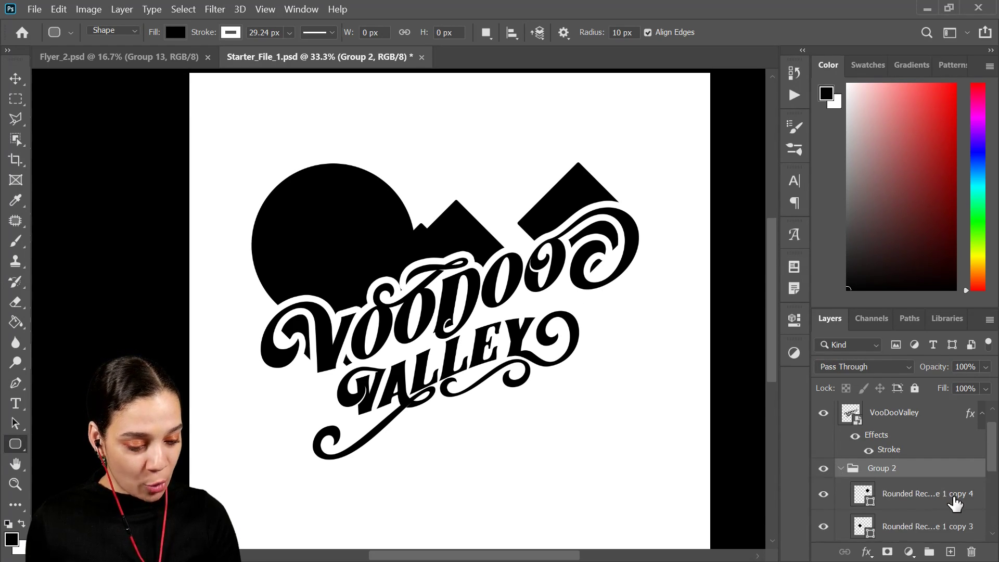
left_click(953, 493)
key("ctrl+j")
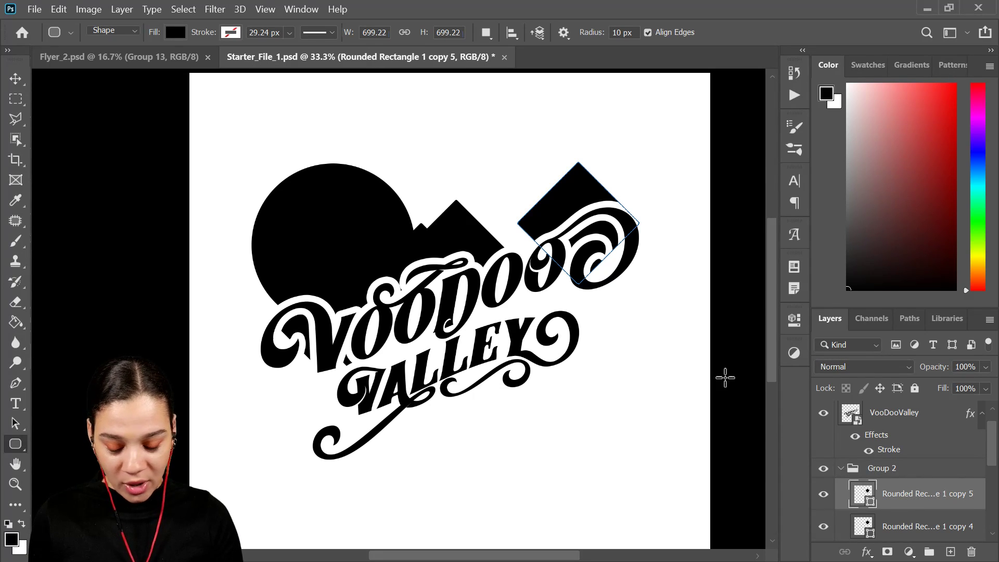
key("ctrl+t")
left_click_drag(583, 218, 548, 253)
key("Left")
key("Left")
key("Left")
key("Left")
key("Left")
key("Left")
key("Left")
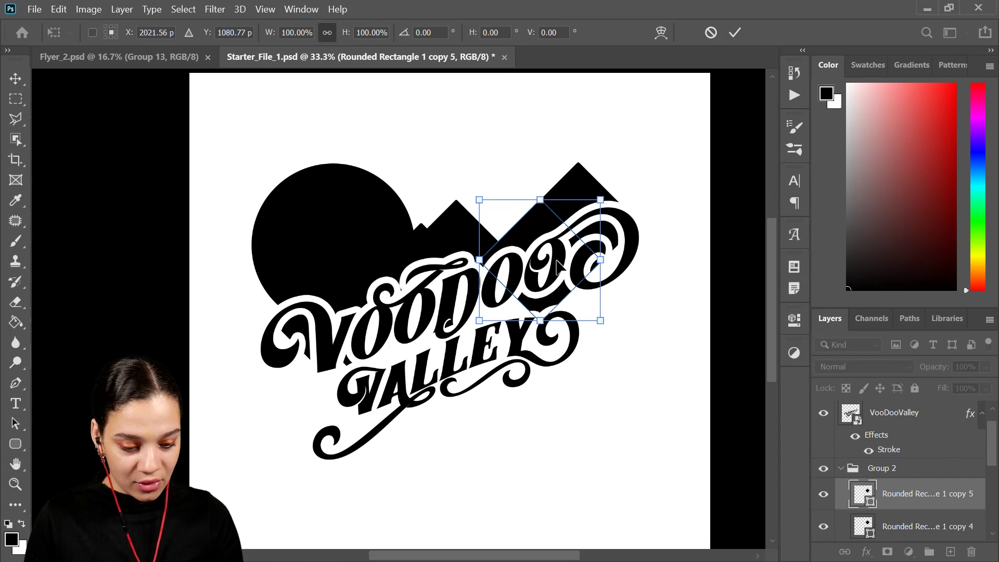
key("Return")
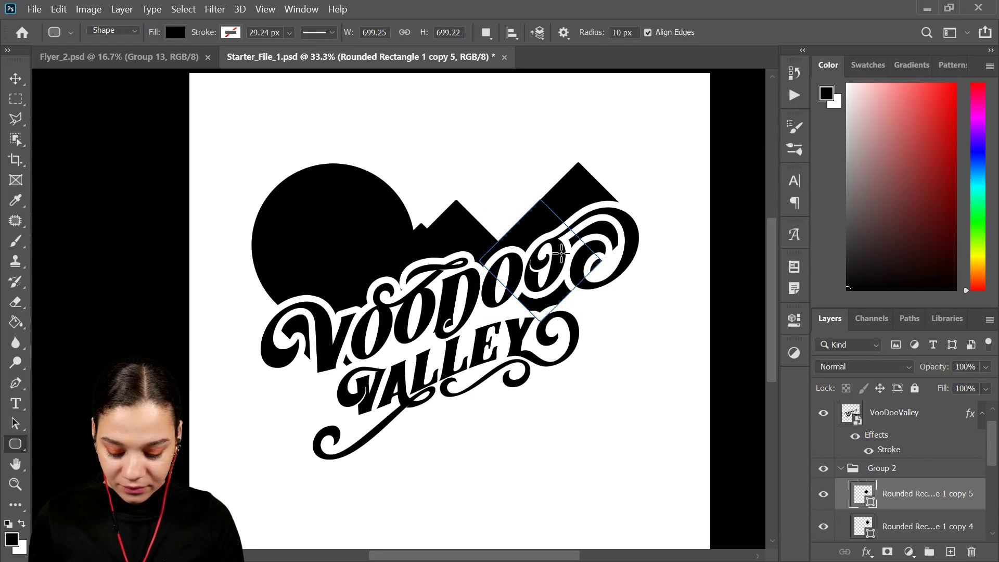
Step: Place another copy of the large diamond further left as a low peak between the two higher mountains
key("ctrl+t")
left_click_drag(555, 223, 505, 242)
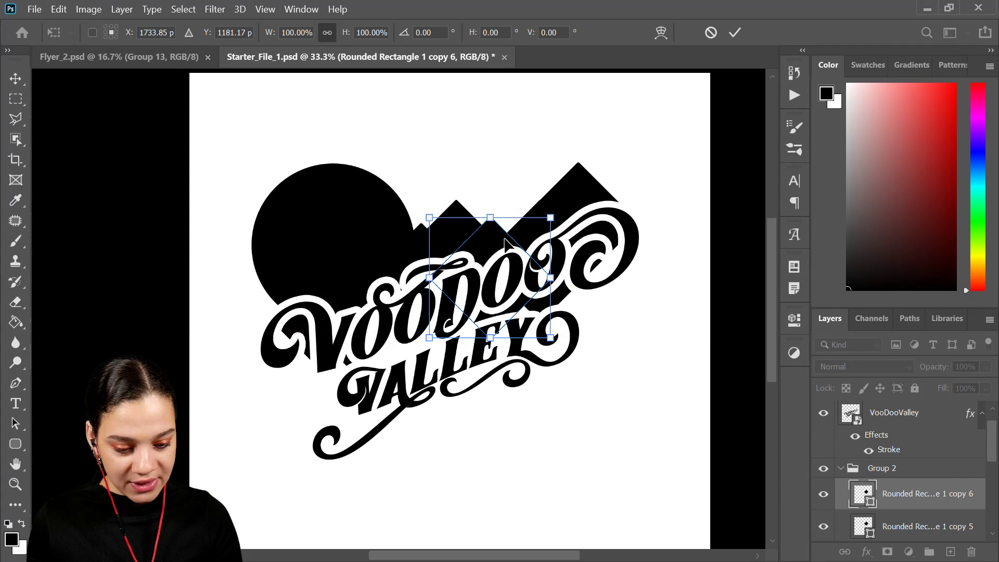
key("Return")
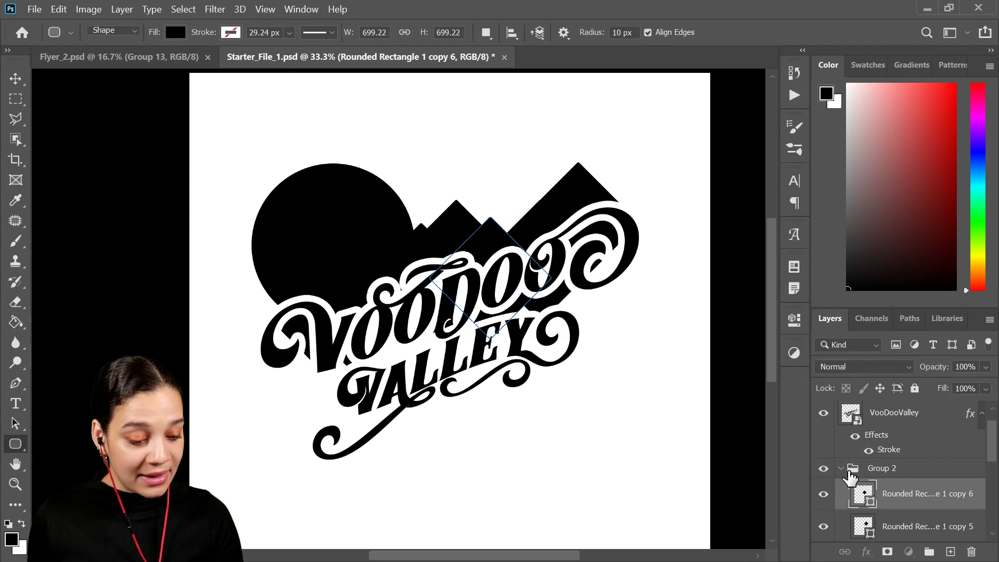
Step: Convert Group 2 to a smart object and give it a white 38 px outside stroke
left_click(916, 471)
left_click(841, 469)
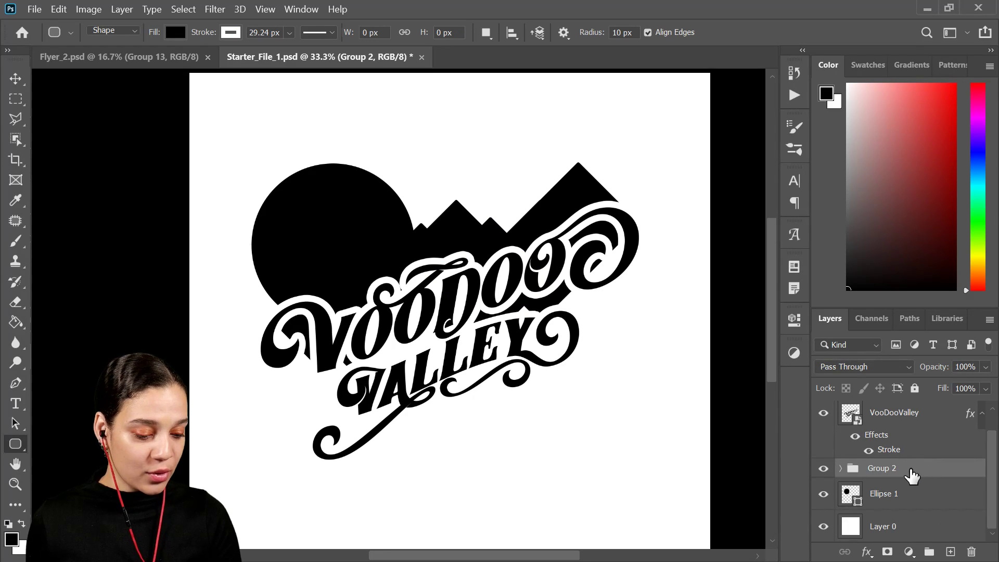
right_click(910, 472)
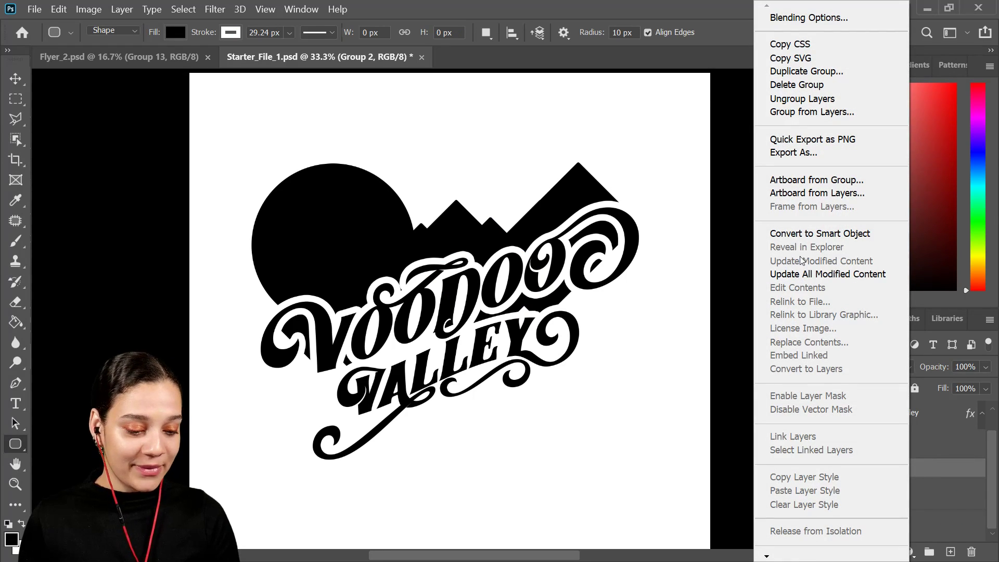
left_click(819, 234)
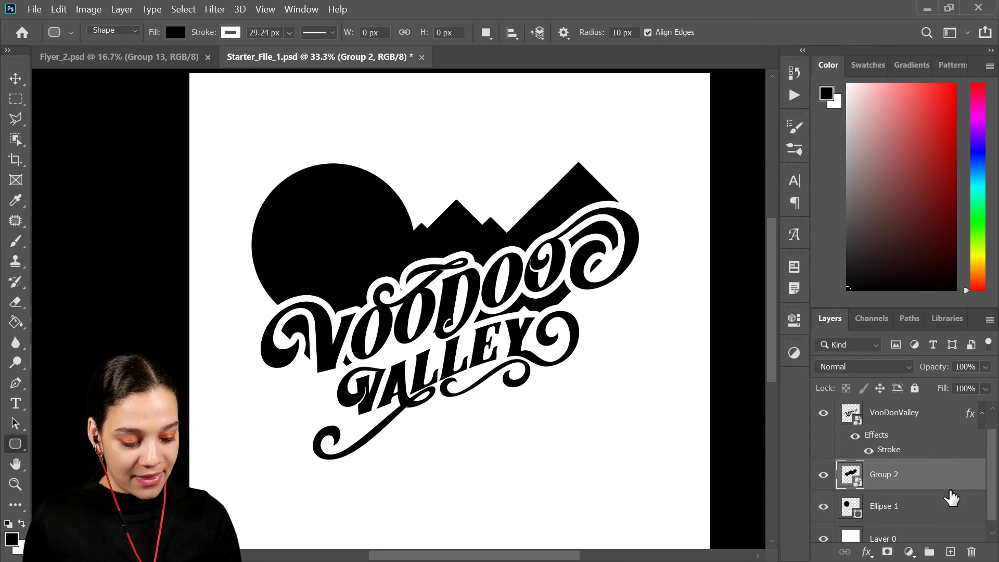
double_click(937, 479)
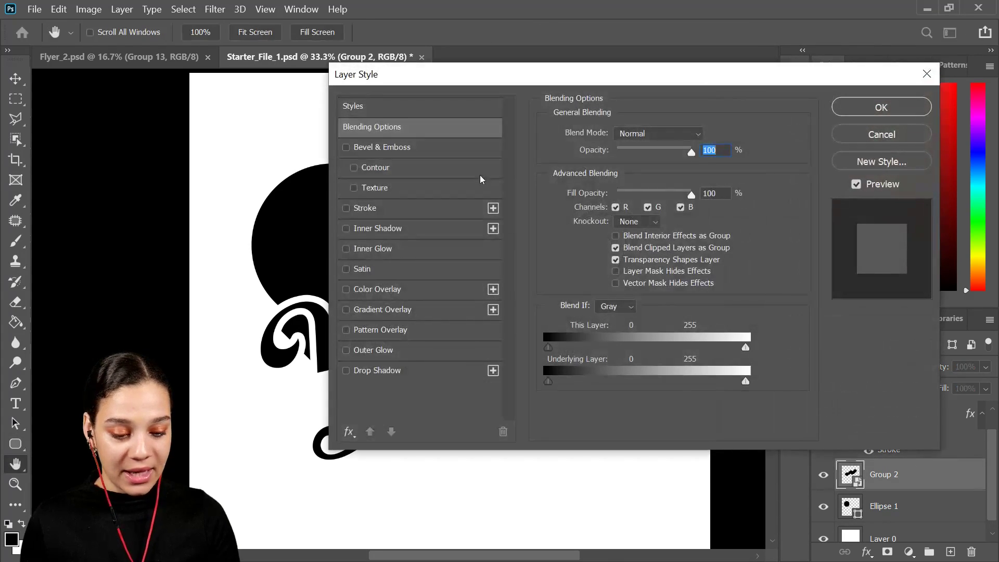
left_click(365, 208)
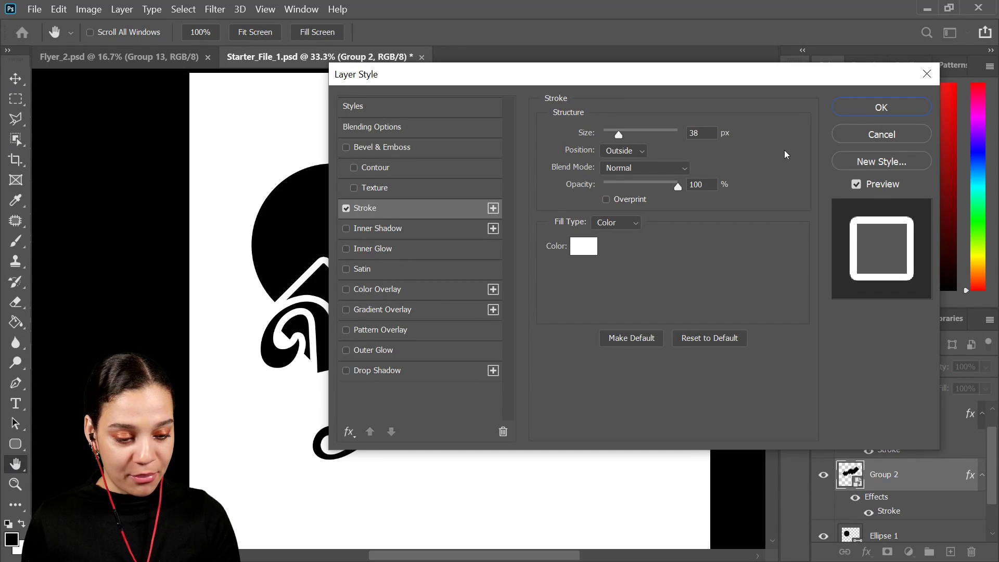
left_click(862, 108)
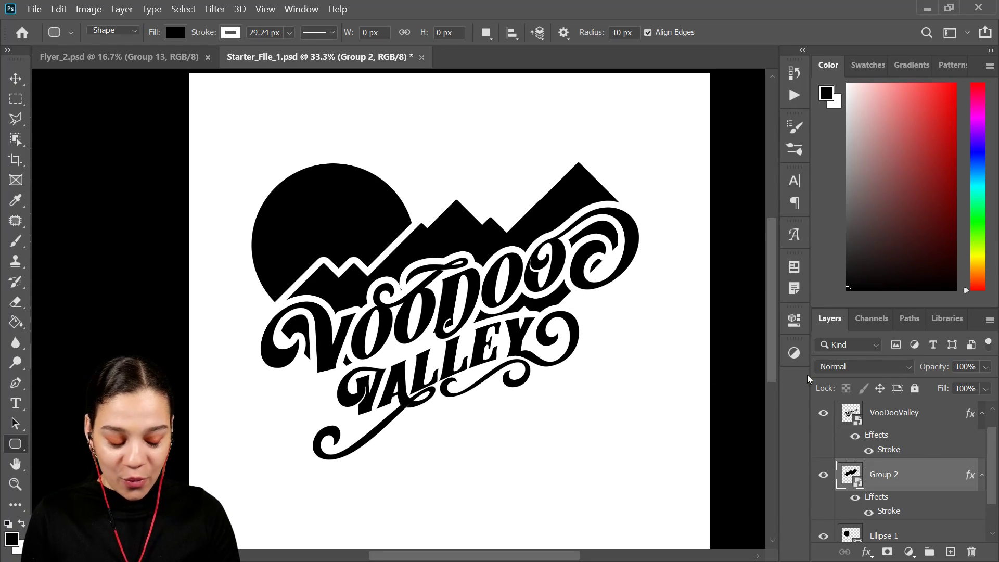
Step: Add a layer above Group 2 and draw a rounded rectangle about 269 by 283 px over the valley beside the tallest peak
key("ctrl+plus")
key("ctrl+plus")
left_click_drag(669, 192, 556, 294)
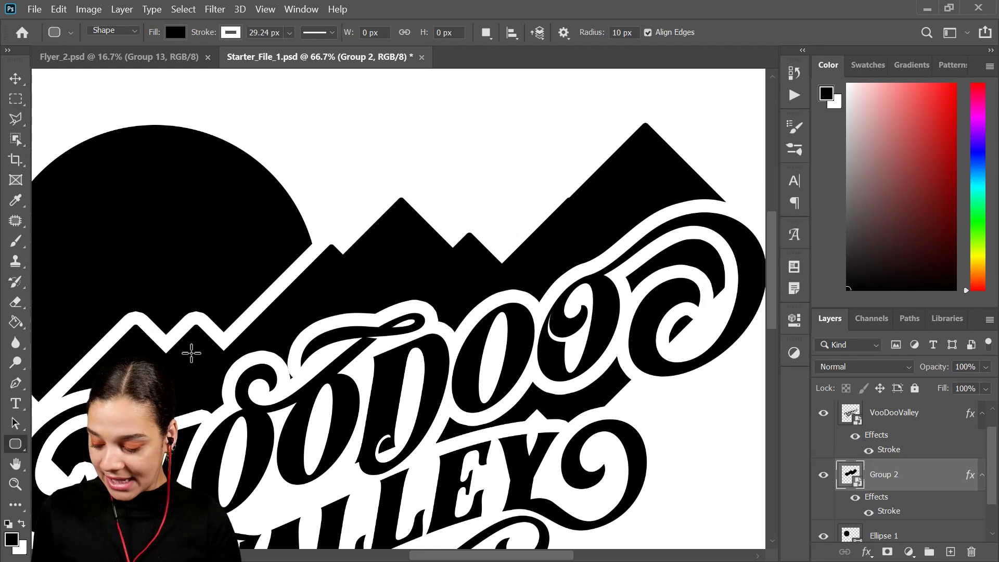
key("ctrl+shift+n")
key("Return")
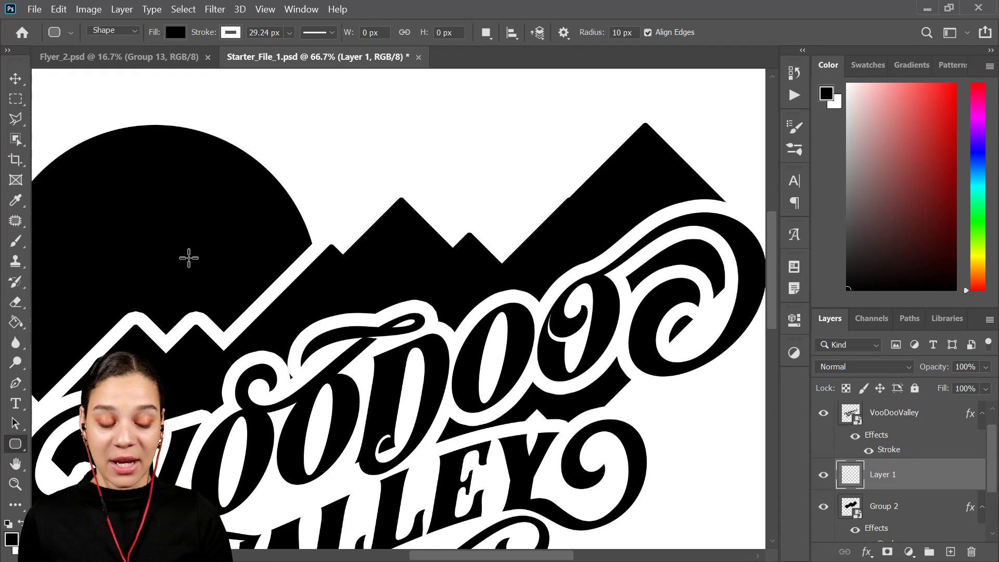
mouse_move(480, 182)
left_mouse_down()
mouse_move(531, 267)
mouse_move(567, 272)
mouse_move(568, 260)
mouse_move(572, 280)
left_mouse_up()
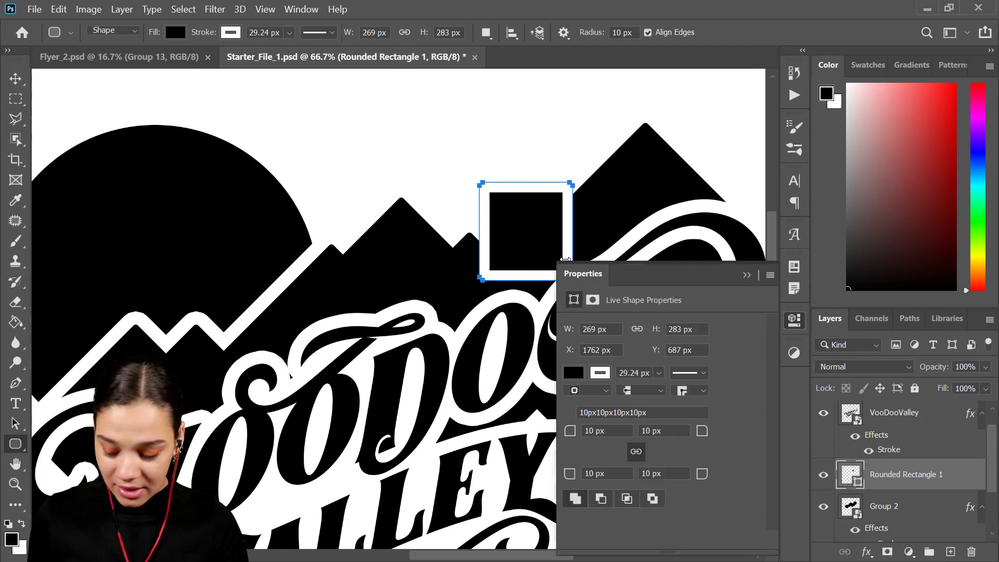
left_click(803, 323)
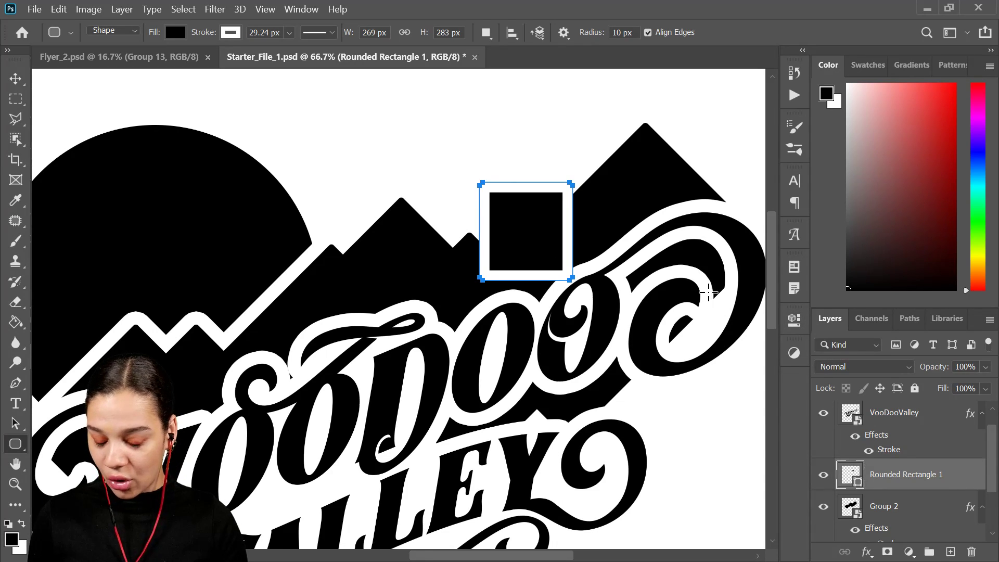
Step: Nudge the rounded rectangle up and move its layer below Group 2
key("ctrl+t")
mouse_move(536, 245)
left_mouse_down()
mouse_move(535, 234)
mouse_move(527, 244)
left_mouse_up()
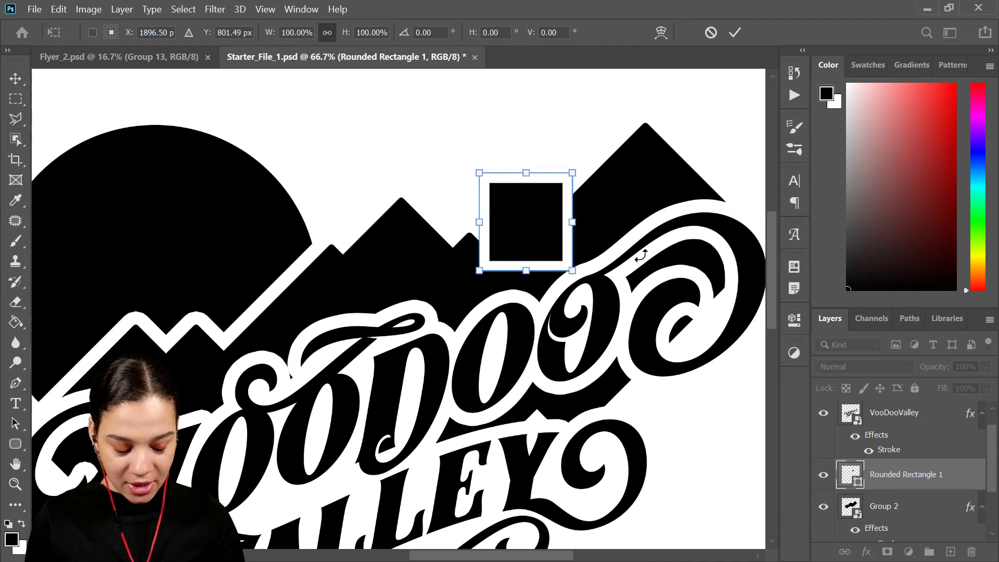
key("Return")
scroll(926, 485, "down", 2)
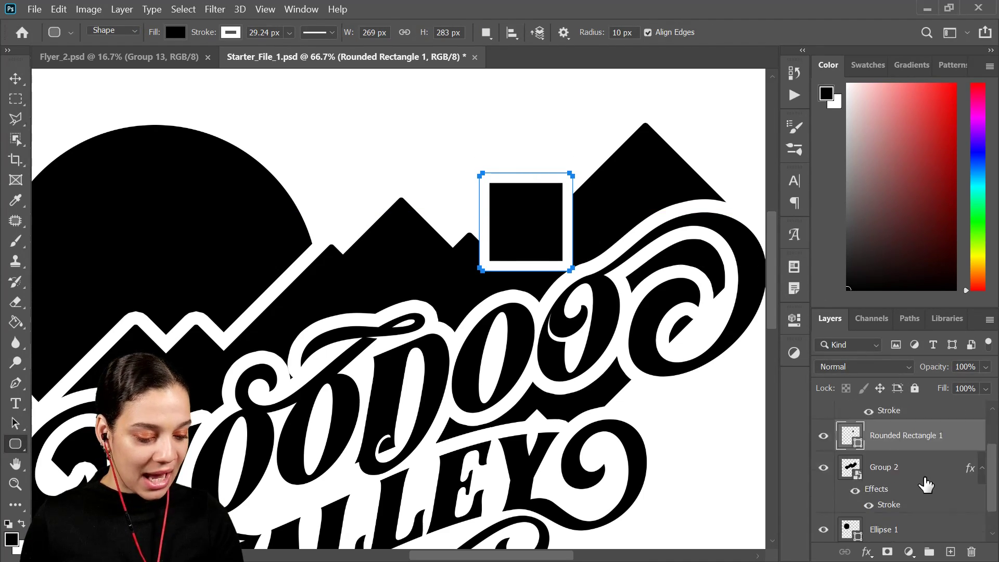
left_click_drag(932, 442, 930, 518)
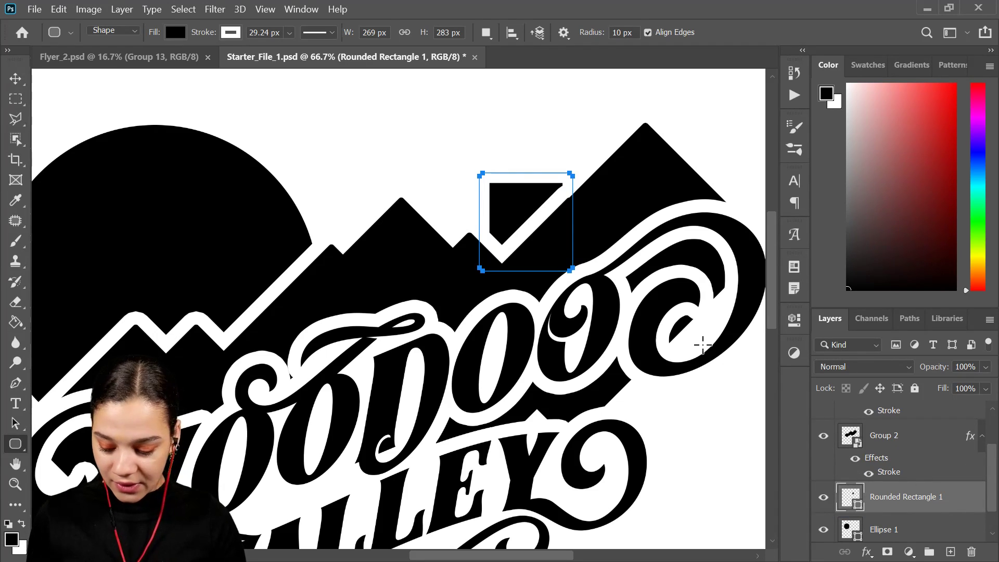
Step: Shift the rounded rectangle up and left into the notch between the peaks and remove its stroke
key("ctrl+t")
left_click_drag(561, 250, 551, 238)
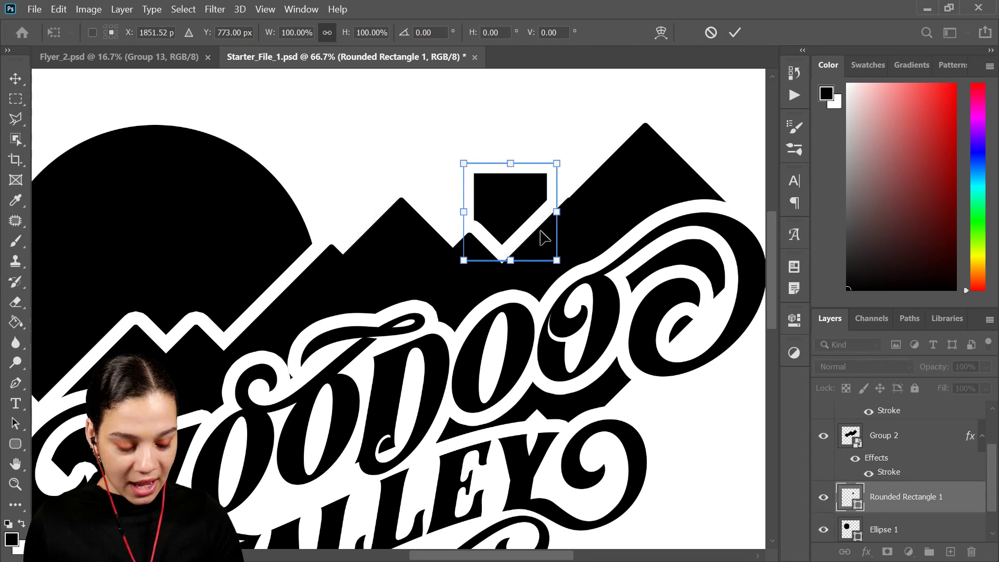
key("Return")
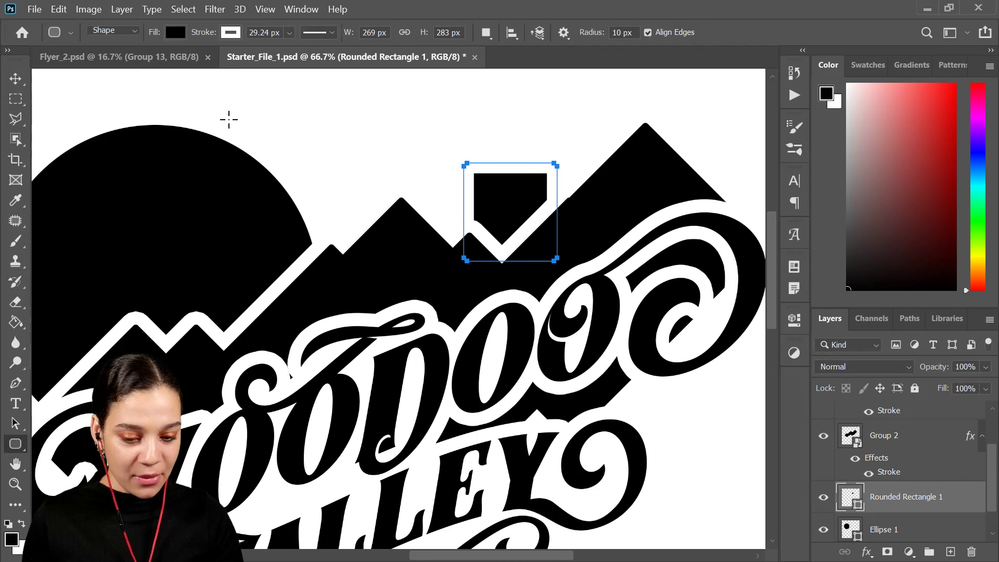
left_click(229, 32)
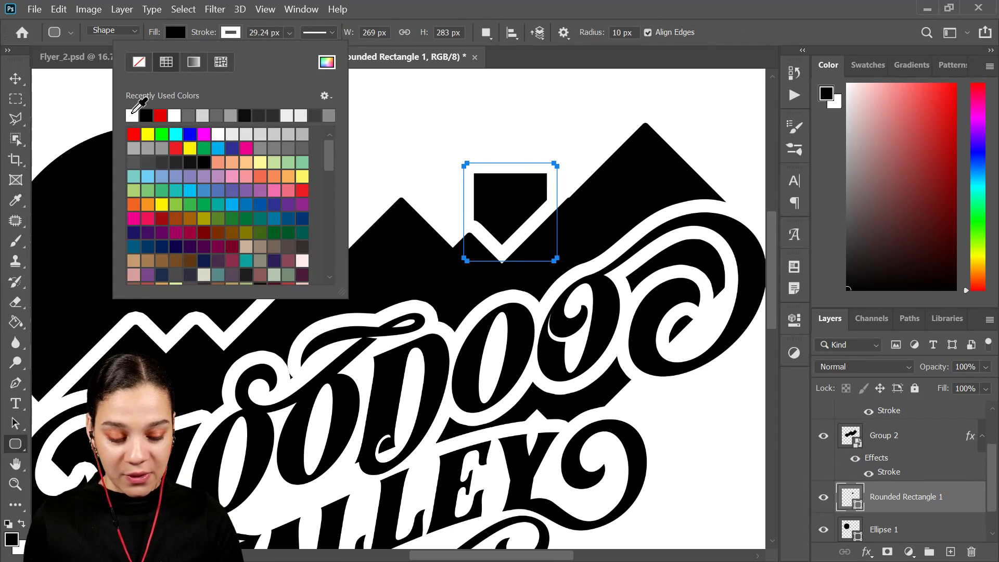
left_click(139, 62)
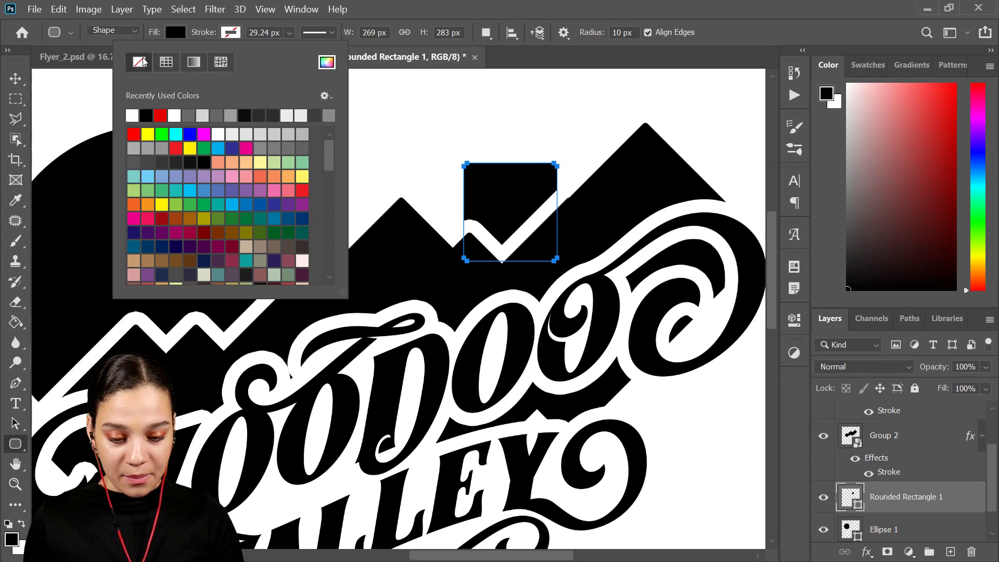
Step: Draw a second rounded square about 259 px wide above the peaks and rotate it 45° into a diamond
left_click(961, 507)
left_click_drag(306, 89, 403, 179)
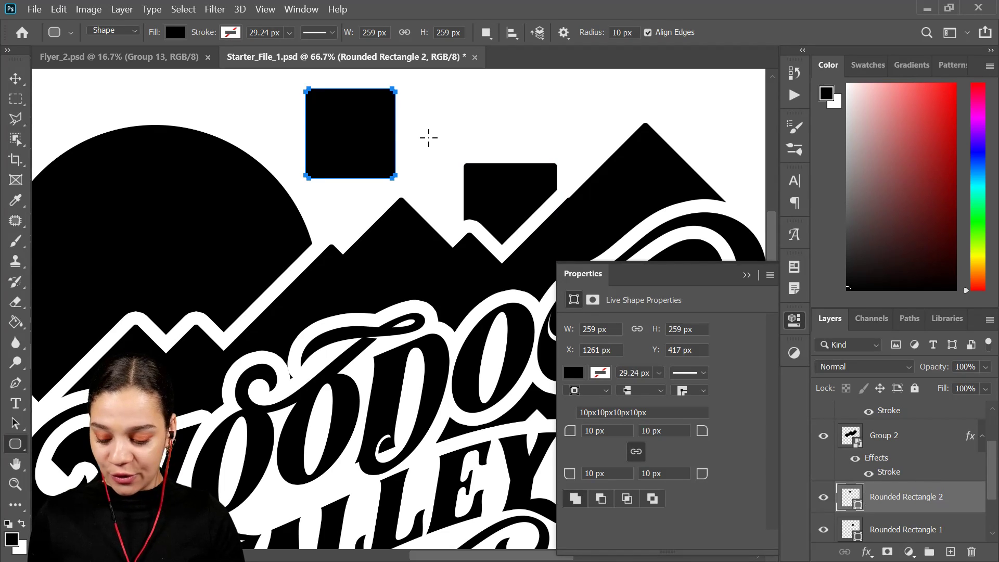
key("ctrl+t")
left_click_drag(420, 105, 433, 135)
left_click_drag(433, 153, 441, 159)
Step: Centre the new diamond over the rounded rectangle's upper edge like a roof and scale it to about 91.8%
left_click_drag(379, 158, 525, 174)
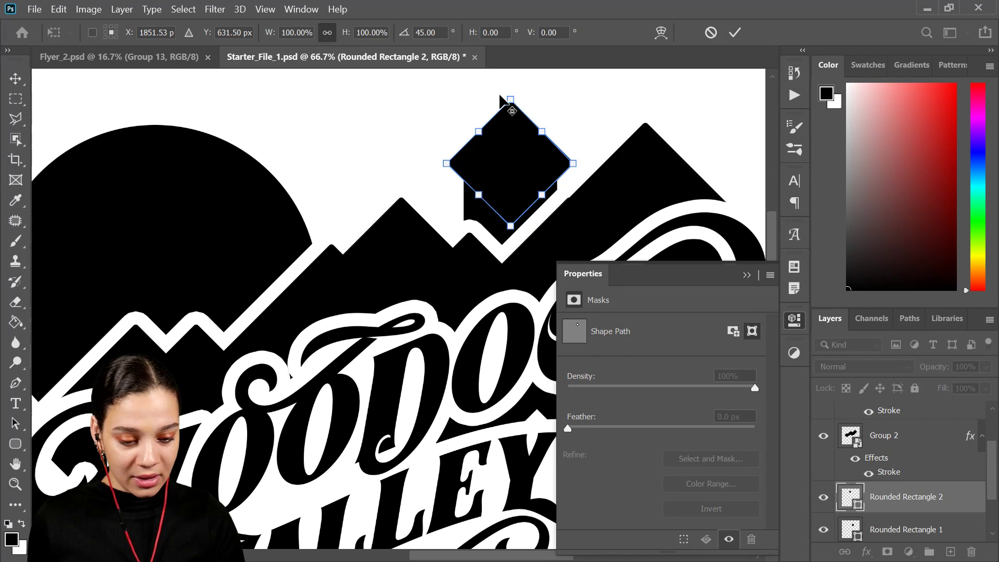
left_click_drag(511, 98, 511, 104)
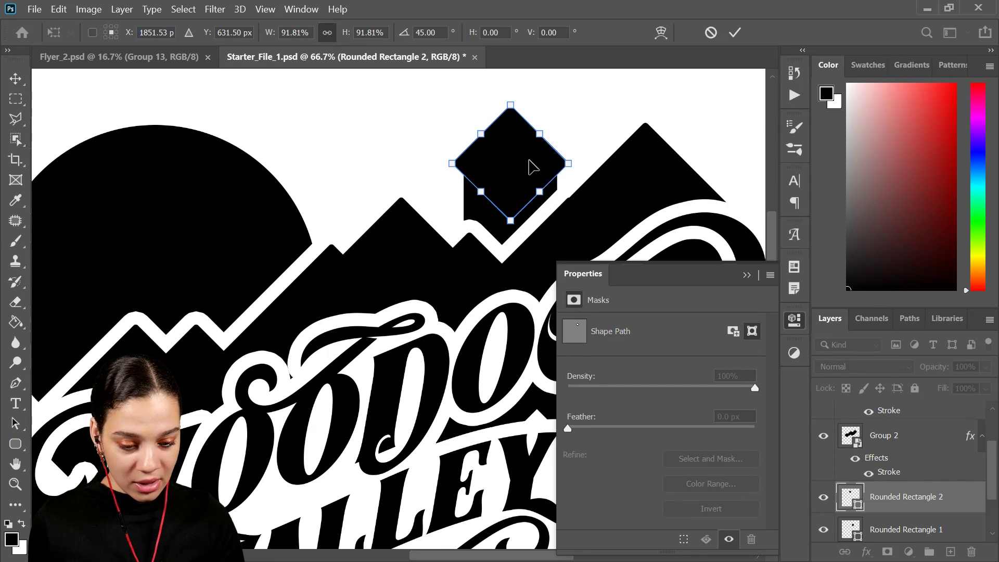
key("Return")
key("u")
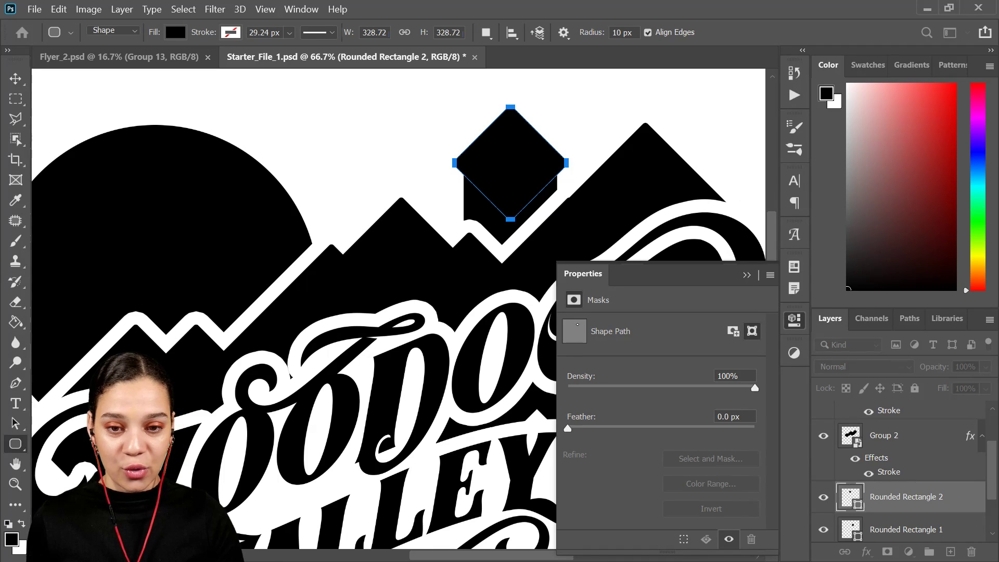
left_click(798, 323)
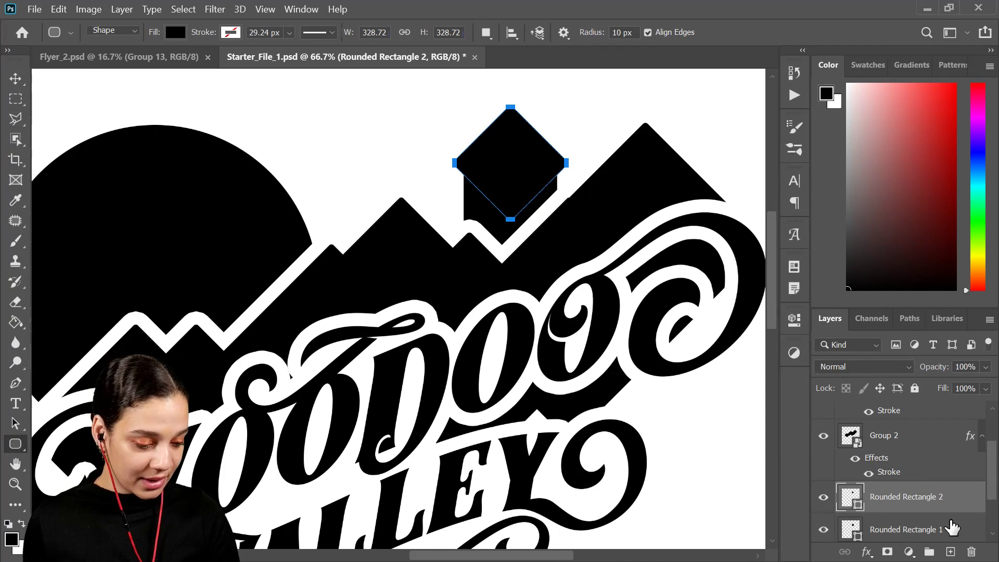
Step: Group the Rounded Rectangle 1 and Rounded Rectangle 2 layers that form the house and convert the group to a smart object
scroll(944, 518, "down", 1)
left_click(941, 513, "shift")
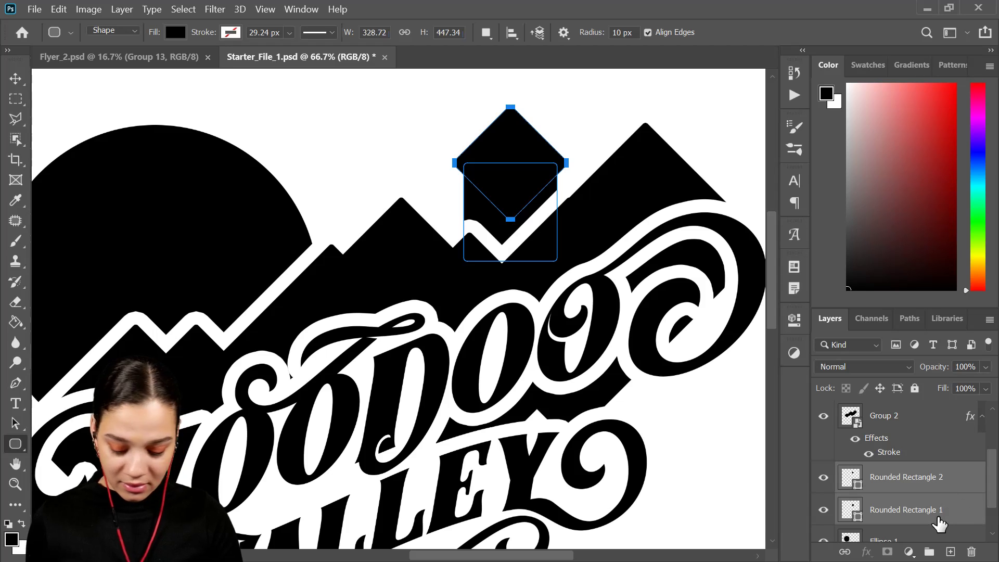
key("ctrl+g")
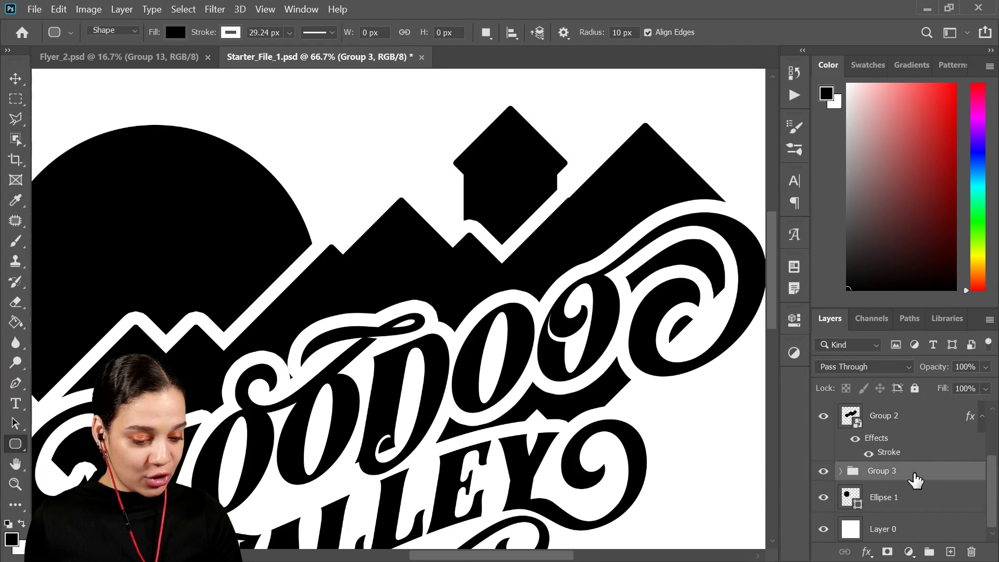
right_click(915, 480)
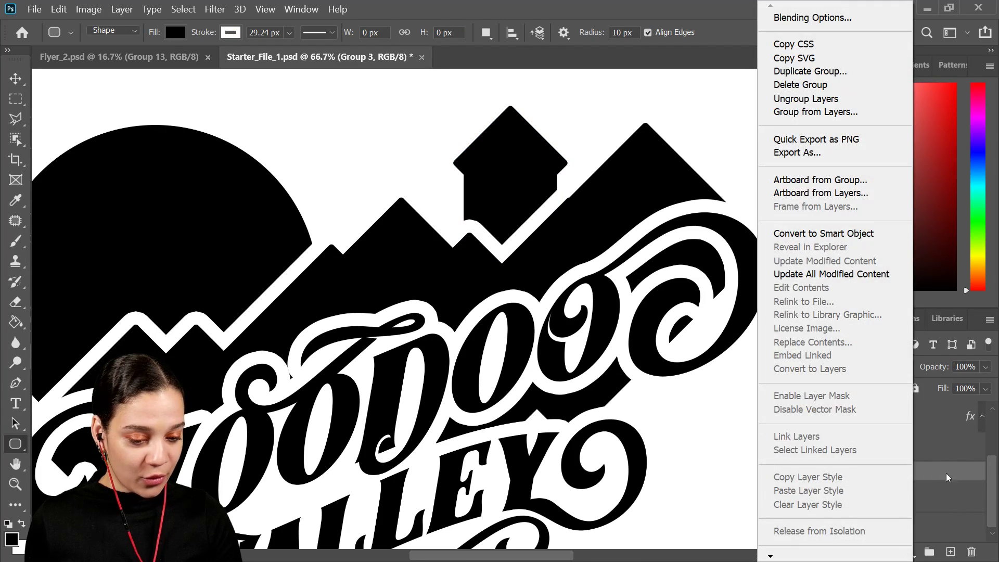
left_click(870, 233)
Step: Add a white 38 px outside Stroke layer style at 100% opacity to the house smart object
double_click(944, 486)
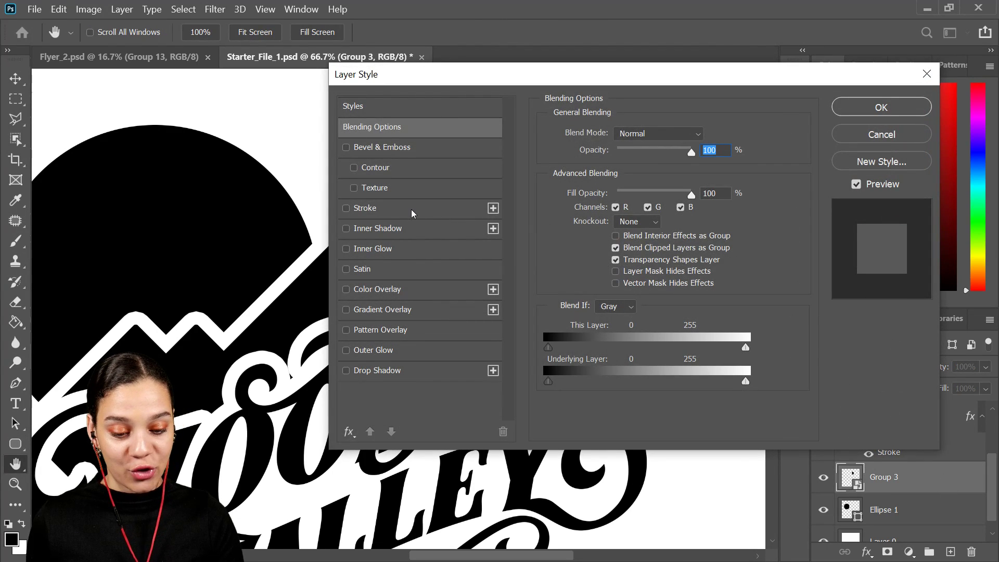
left_click(413, 213)
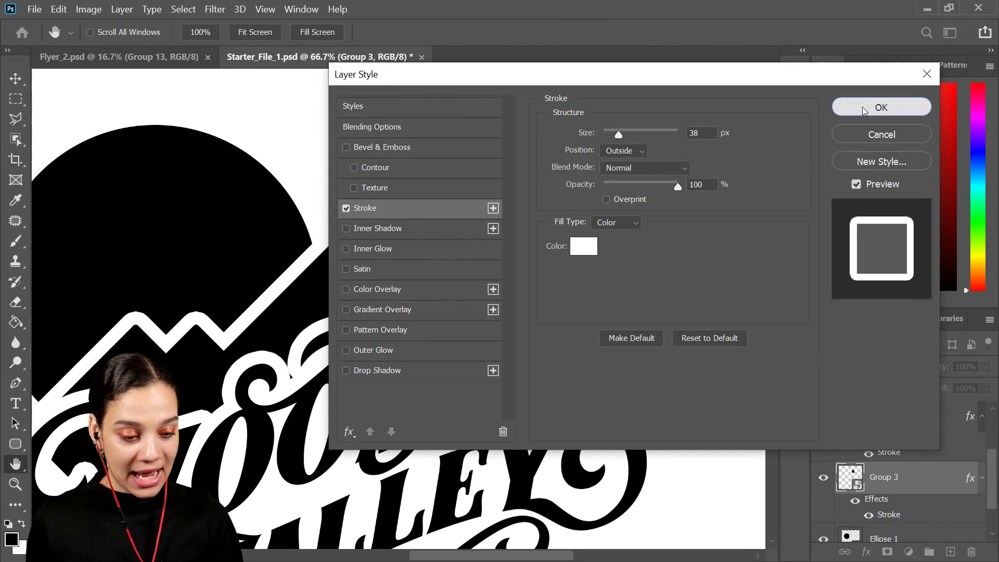
left_click(862, 107)
key("ctrl+minus")
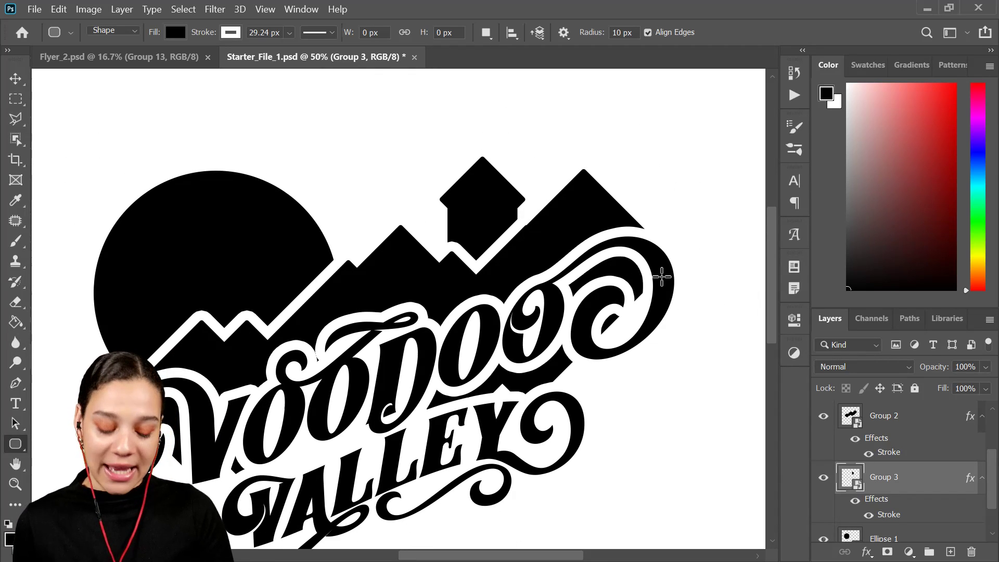
Step: Draw a circle about 68 px wide in the centre of the house's roof with white fill and no stroke
key("ctrl+plus")
key("ctrl+plus")
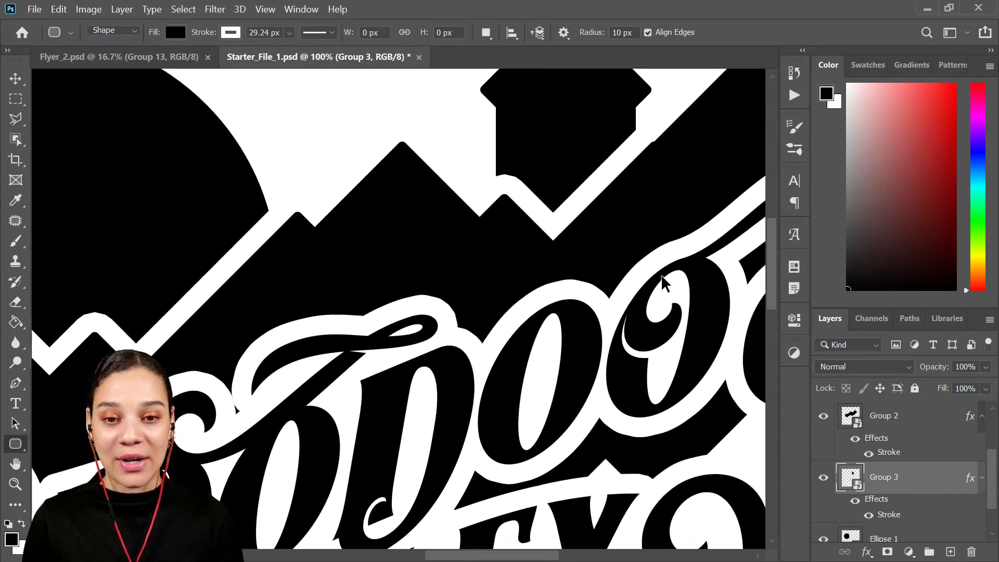
left_click_drag(644, 189, 580, 256)
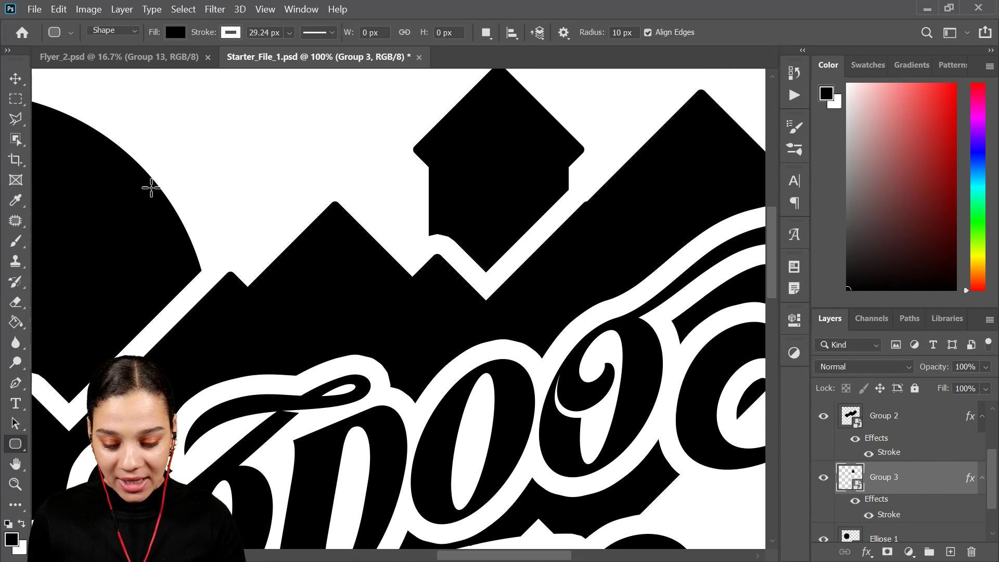
left_click(19, 444)
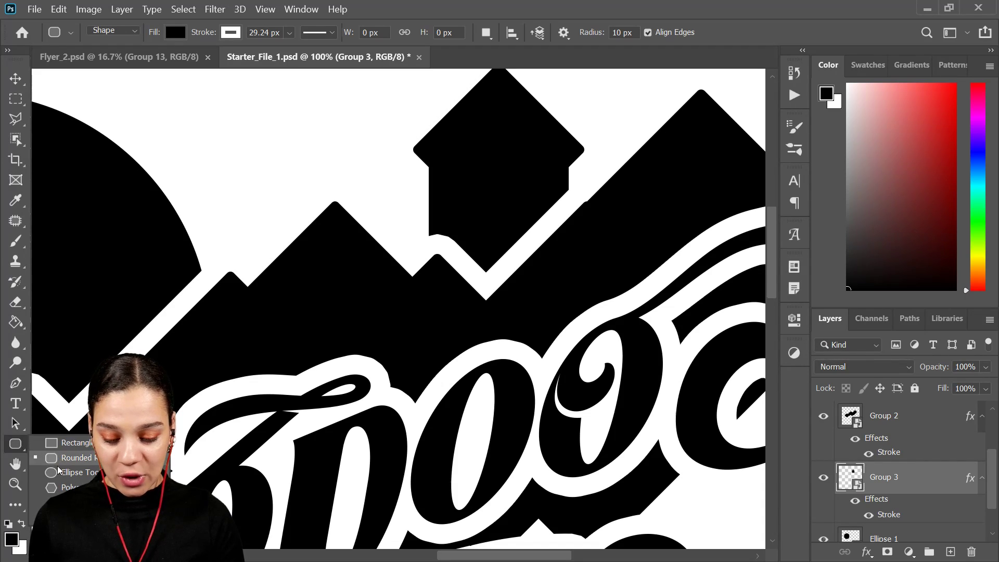
left_click(65, 473)
left_click(175, 31)
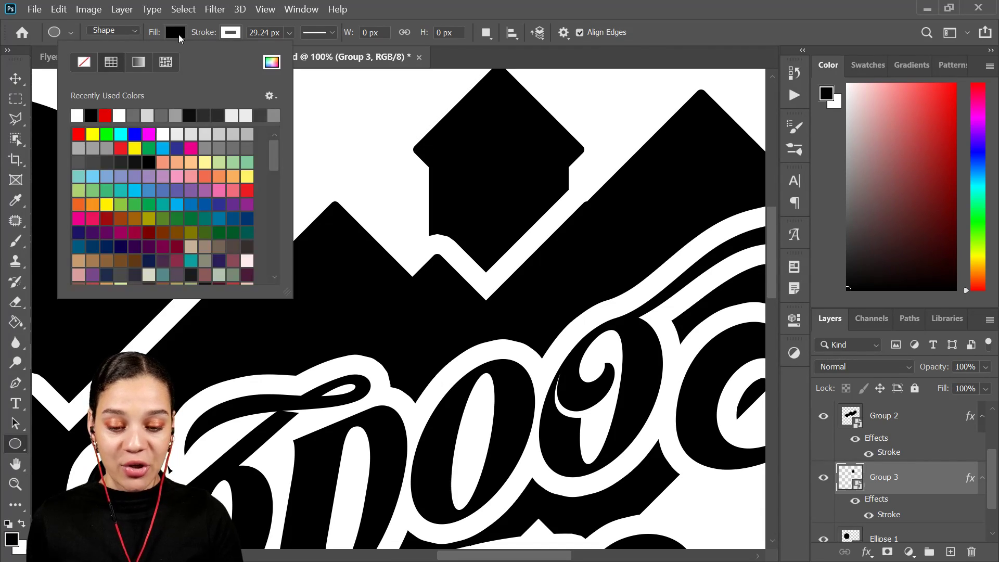
left_click(77, 113)
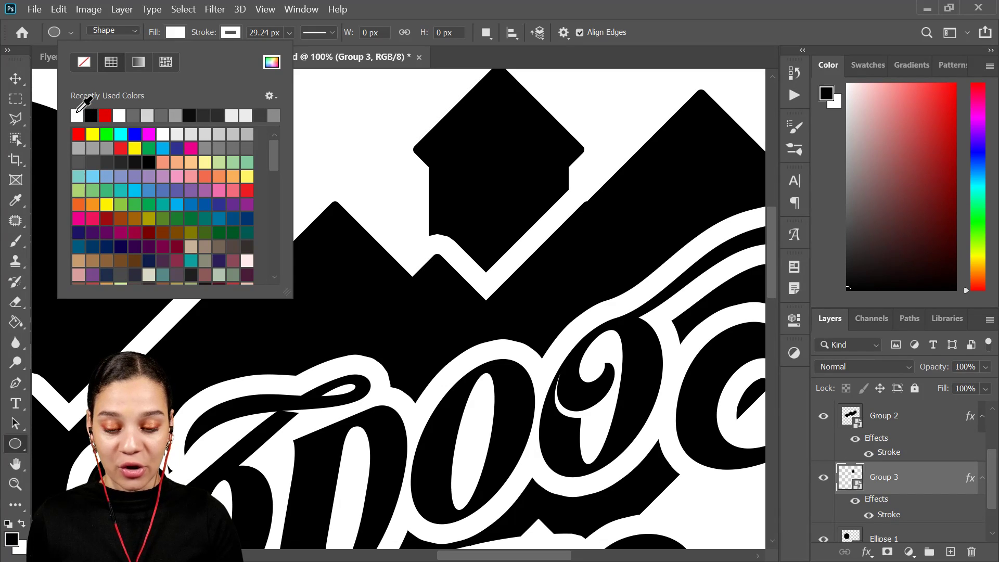
left_click(228, 37)
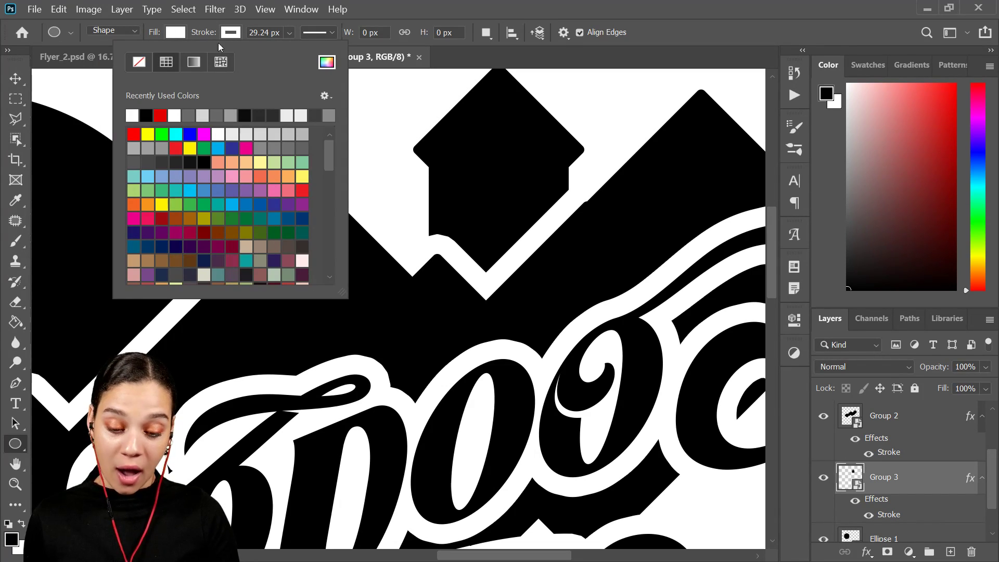
left_click(139, 61)
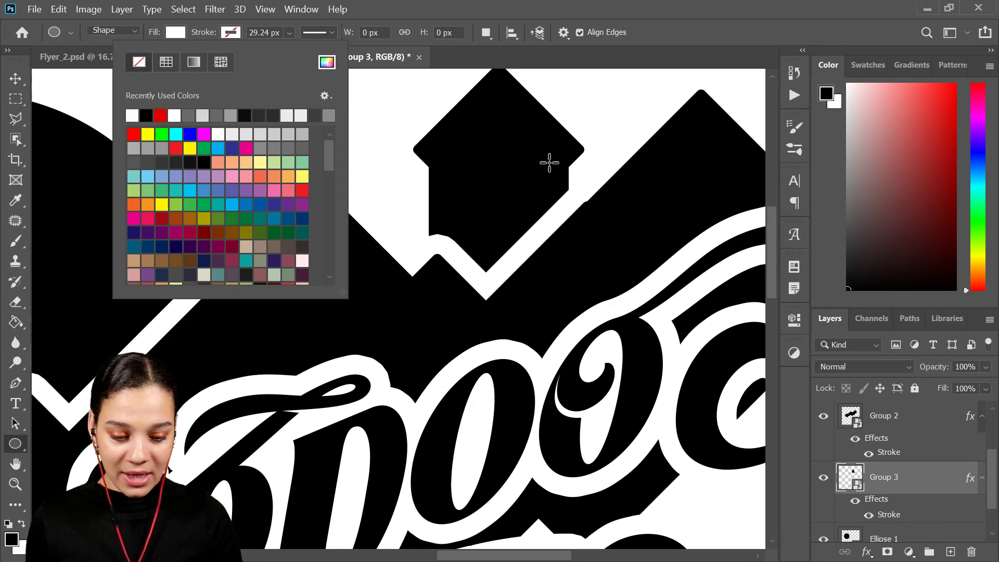
left_click(490, 138)
left_click_drag(489, 141, 516, 169)
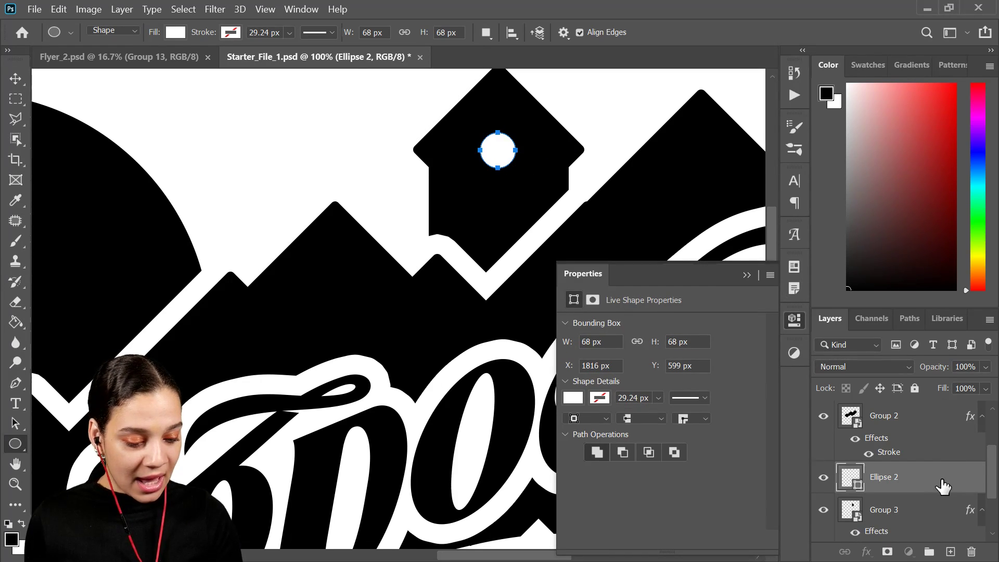
Step: Duplicate the white circle and place the copy directly below it, centred at Y 725 px
key("ctrl+alt+t")
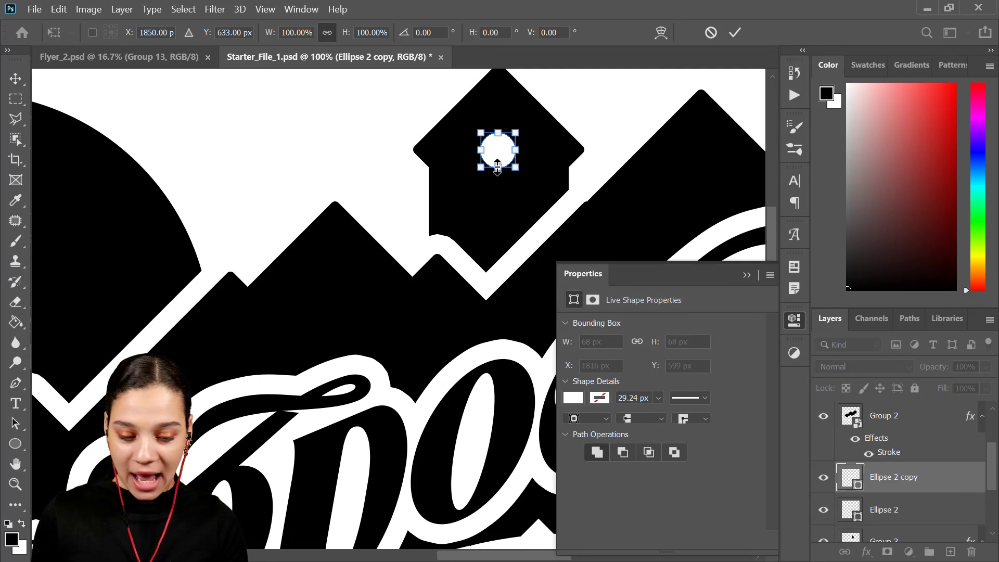
left_click_drag(502, 167, 507, 207)
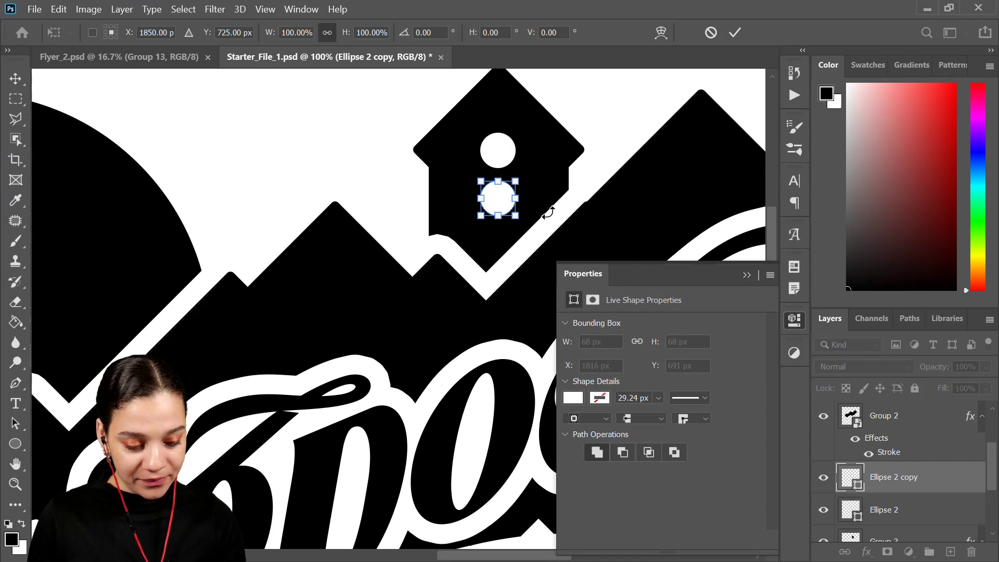
key("Return")
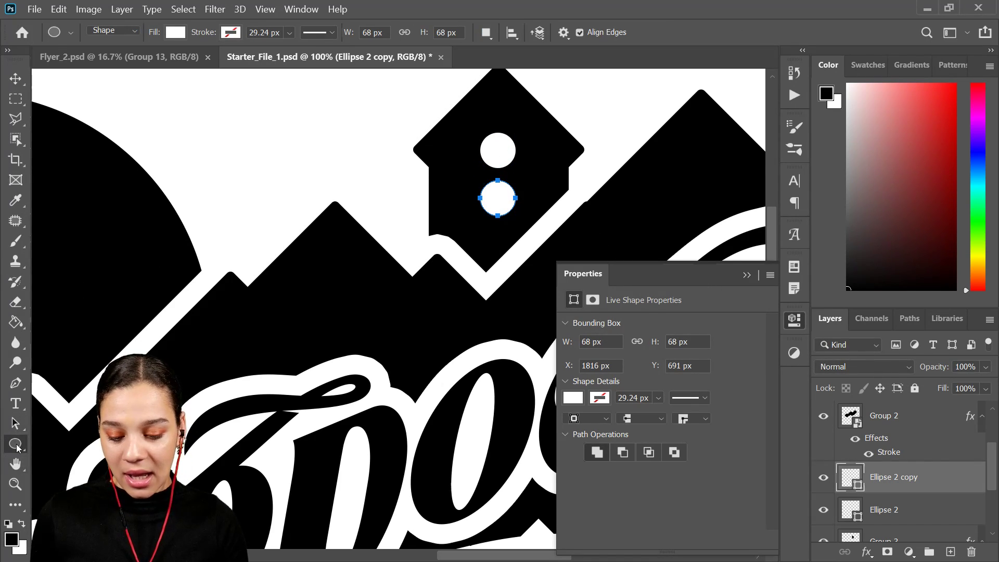
Step: On a new layer, draw a white rectangle about 69 by 150 px extending down from the middle of the lower circle
left_click(17, 445)
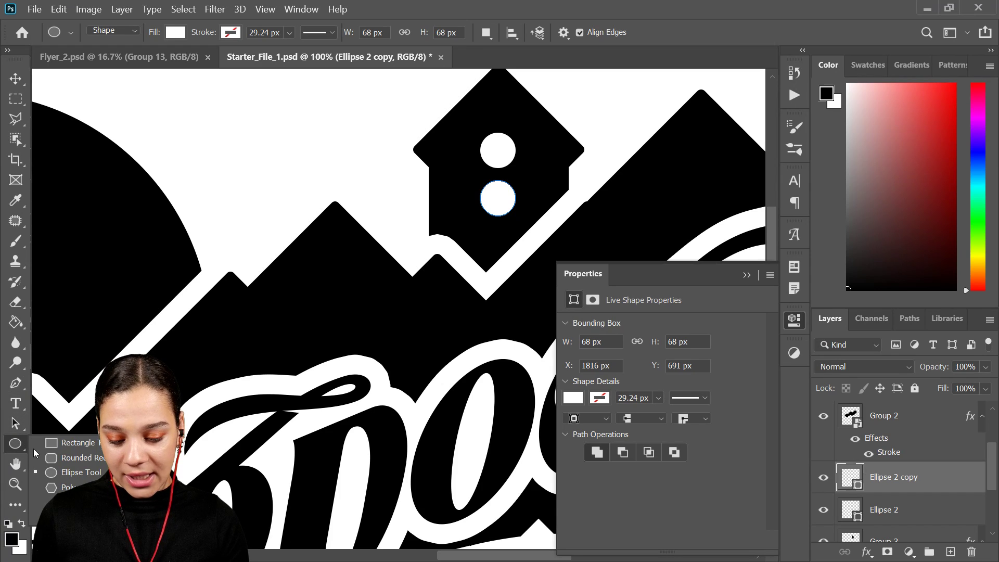
left_click(61, 443)
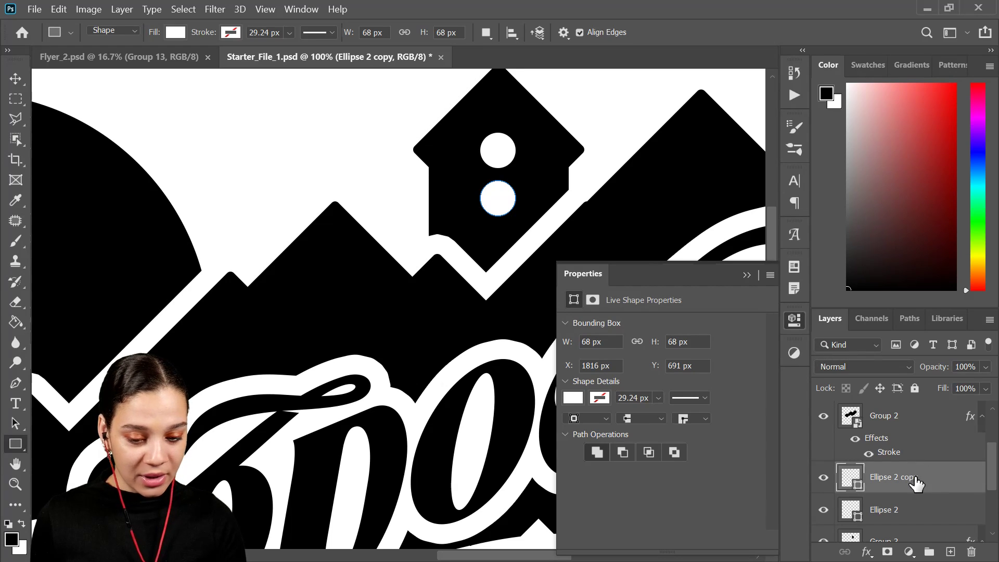
left_click(796, 327)
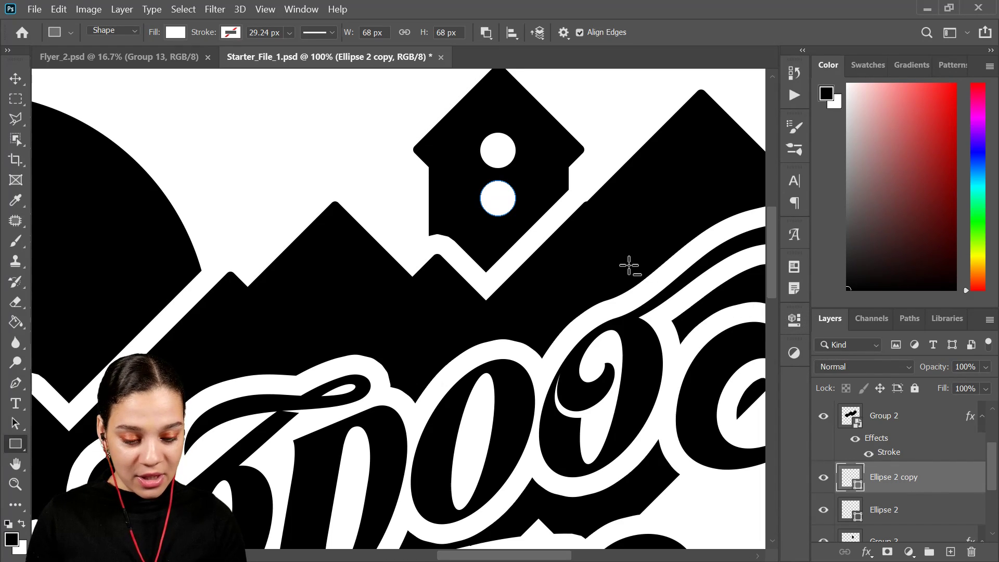
key("ctrl+plus")
key("ctrl+plus")
left_click_drag(618, 151, 393, 390)
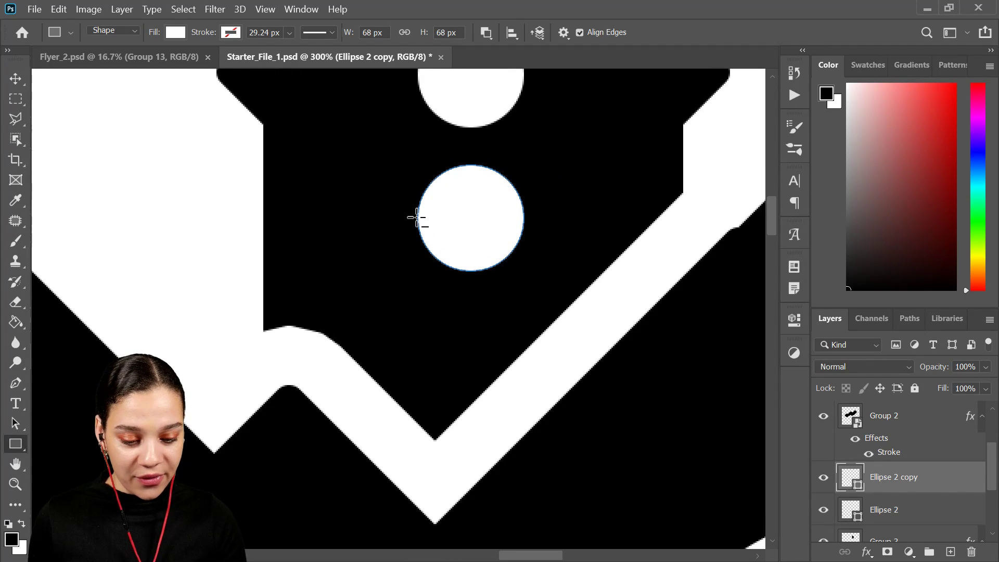
left_click_drag(416, 217, 523, 460)
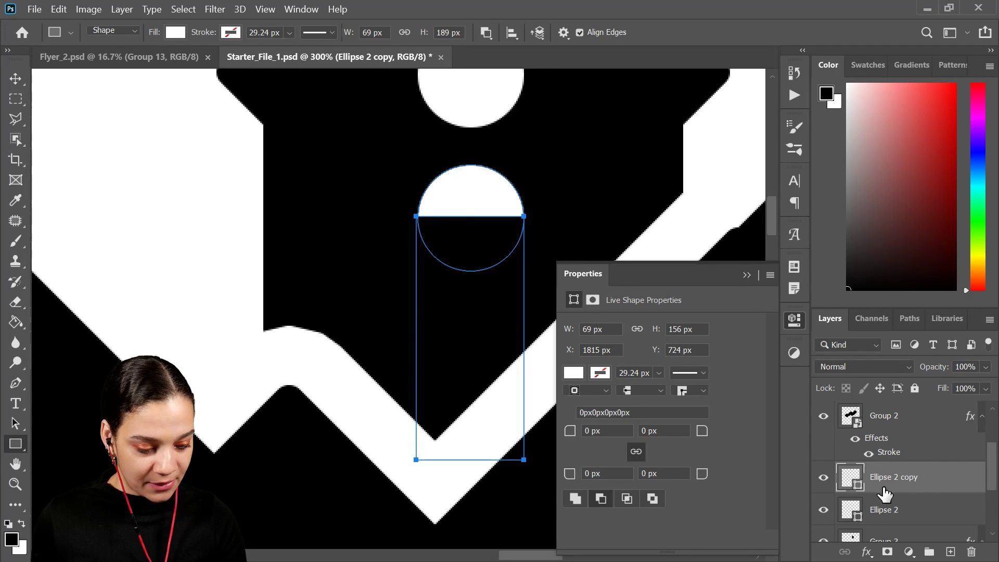
key("ctrl+z")
key("ctrl+shift+n")
key("Return")
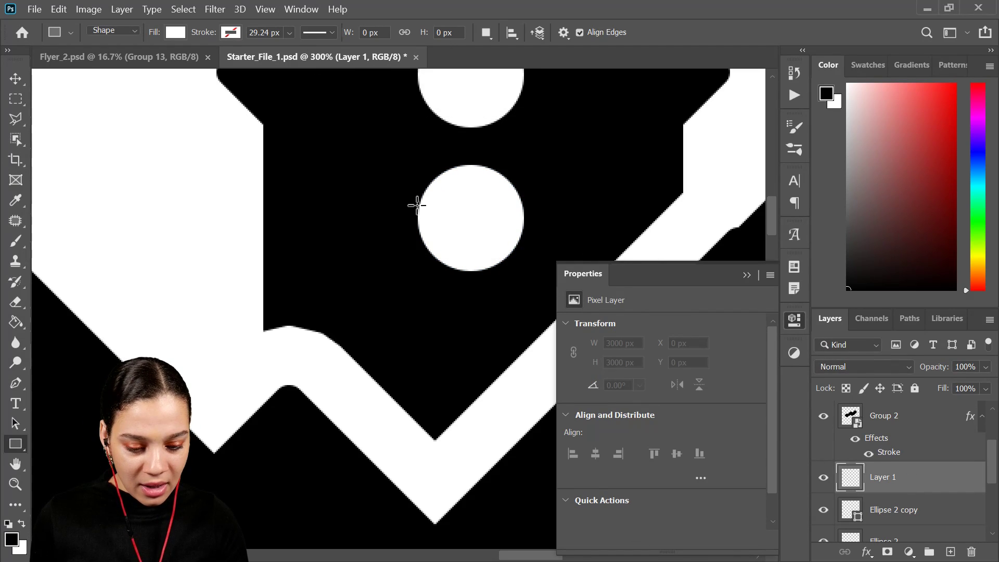
left_click_drag(418, 219, 524, 451)
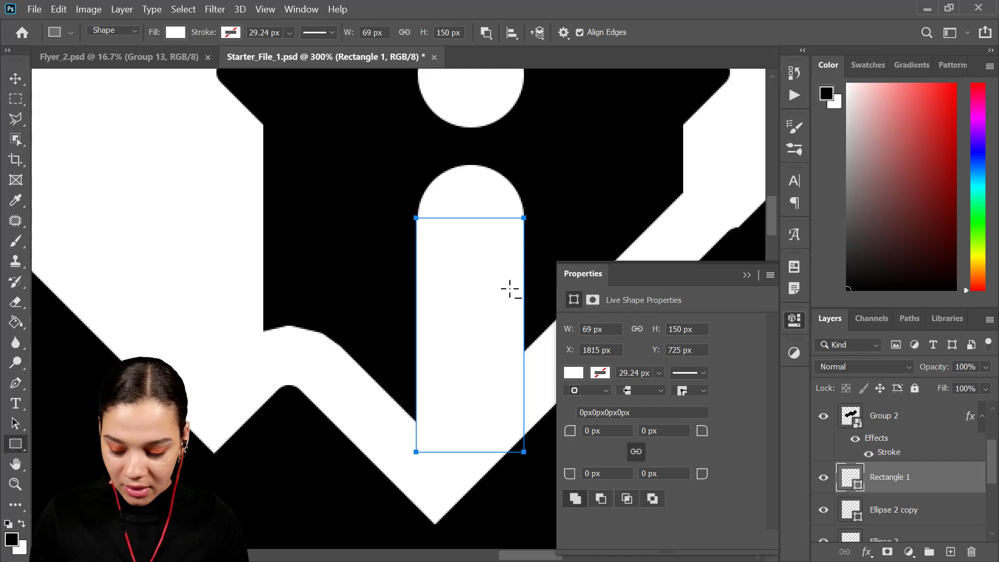
Step: Scale the white rectangle to 98.55% to match the circle's width and nudge it up to close the joint with the arch
key("ctrl+plus")
key("ctrl+plus")
key("ctrl+plus")
key("ctrl+plus")
left_click_drag(501, 161, 392, 252)
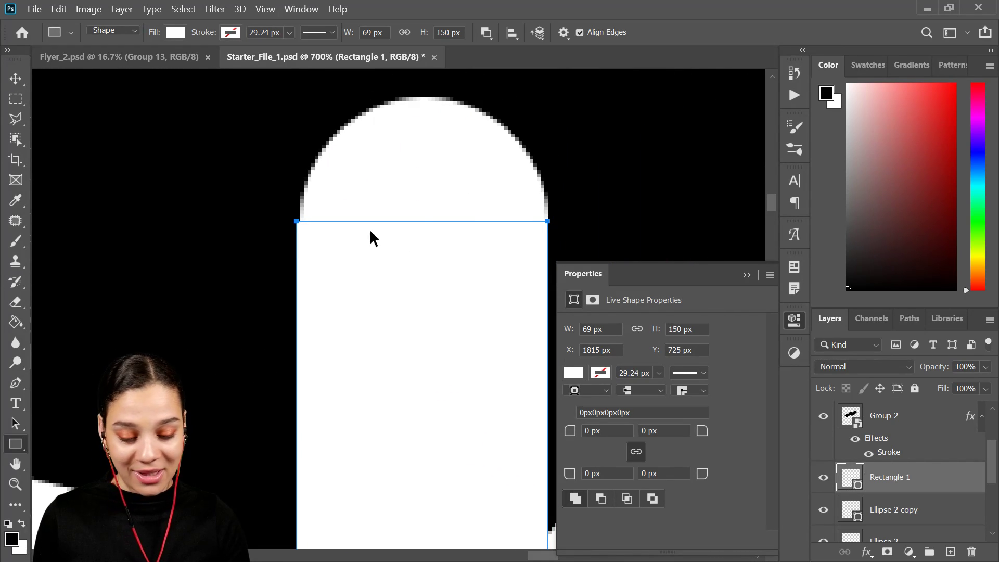
key("ctrl+t")
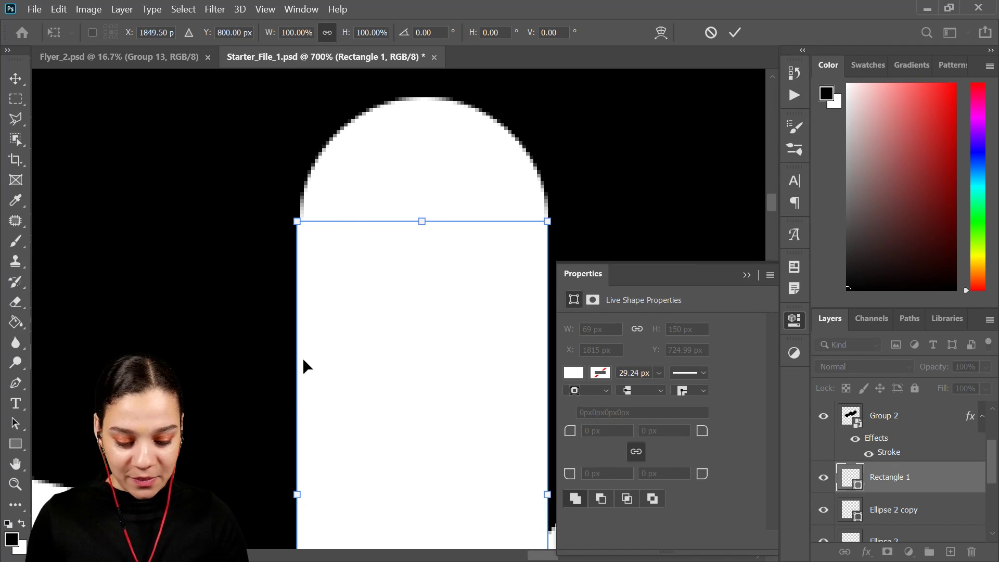
left_click_drag(297, 493, 301, 489)
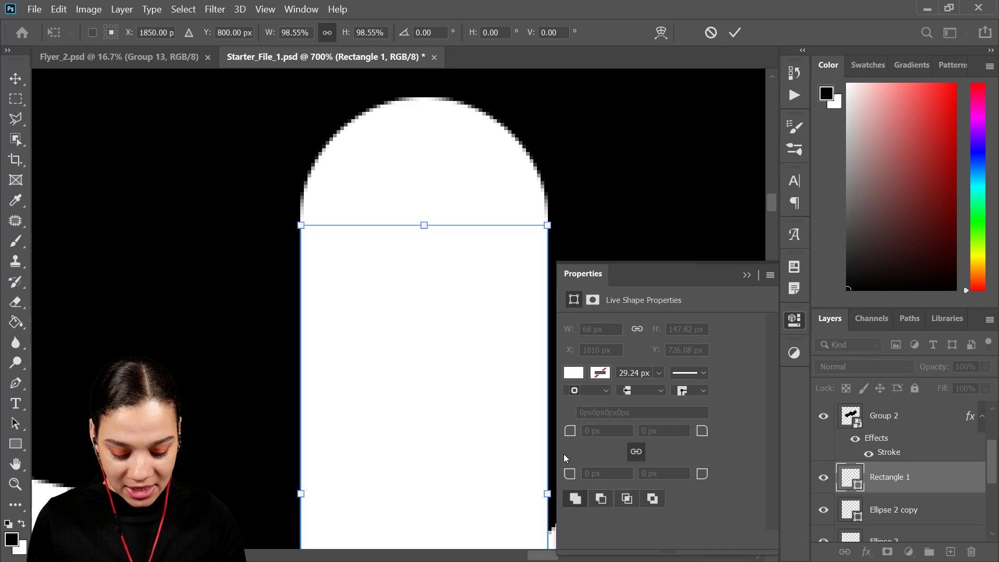
key("Up")
key("Up")
key("Up")
key("Up")
key("Up")
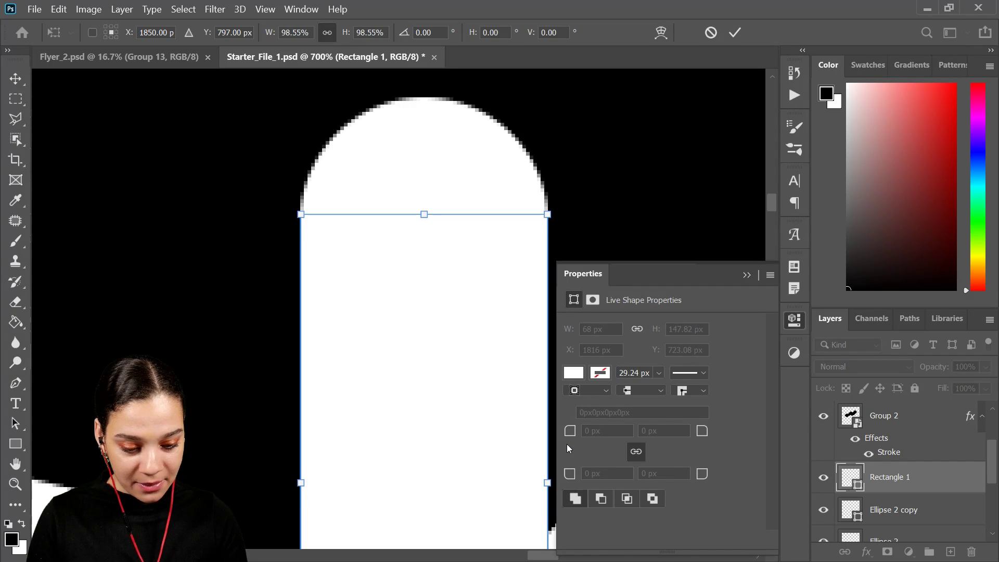
key("Return")
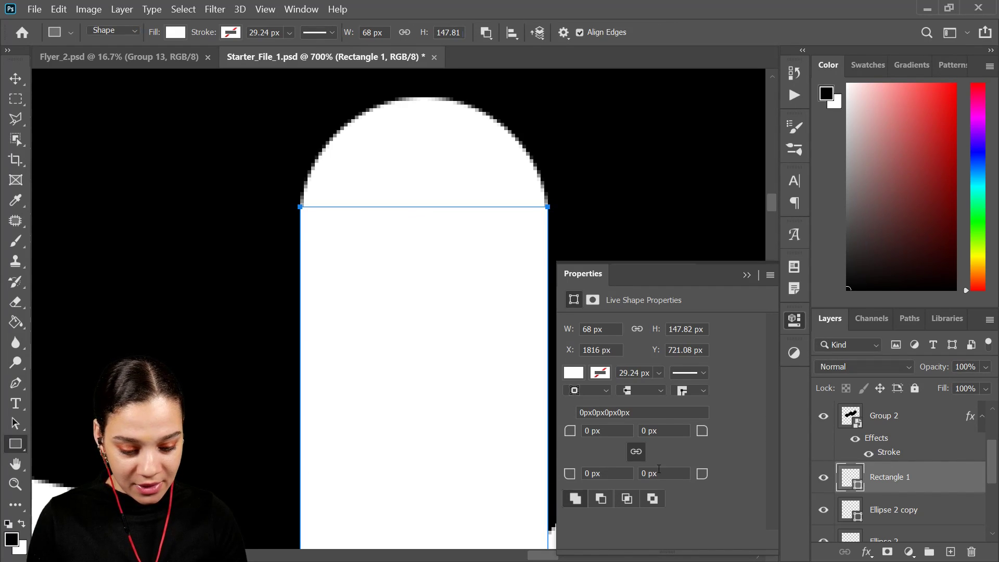
Step: Examine the whole logo and temporarily hide Group 2 to check the house with and without the mountains in front
key("ctrl+minus")
key("ctrl+minus")
key("ctrl+minus")
key("ctrl+minus")
key("ctrl+minus")
key("ctrl+minus")
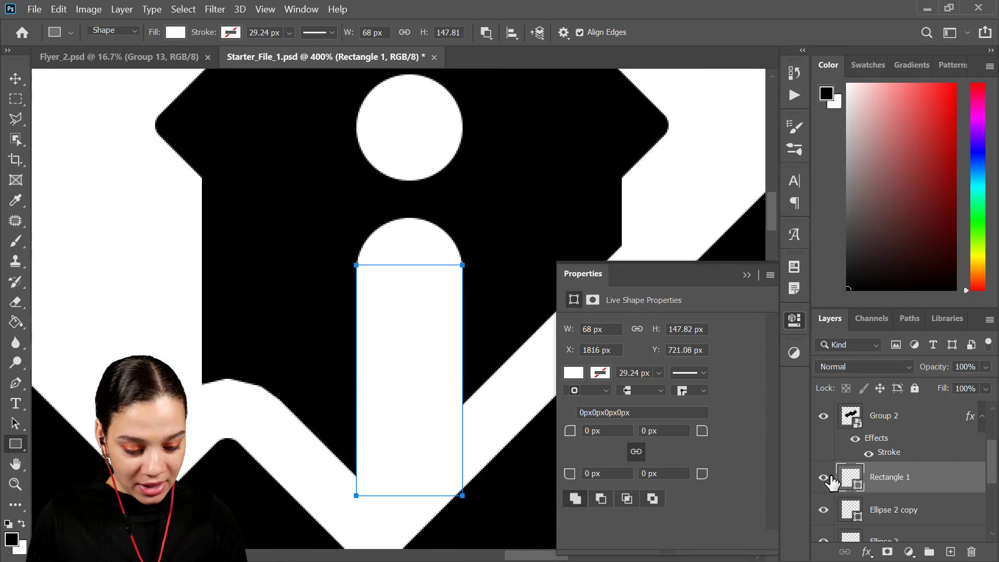
left_click(892, 426)
key("ctrl+minus")
key("ctrl+minus")
key("ctrl+minus")
key("ctrl+minus")
key("ctrl+minus")
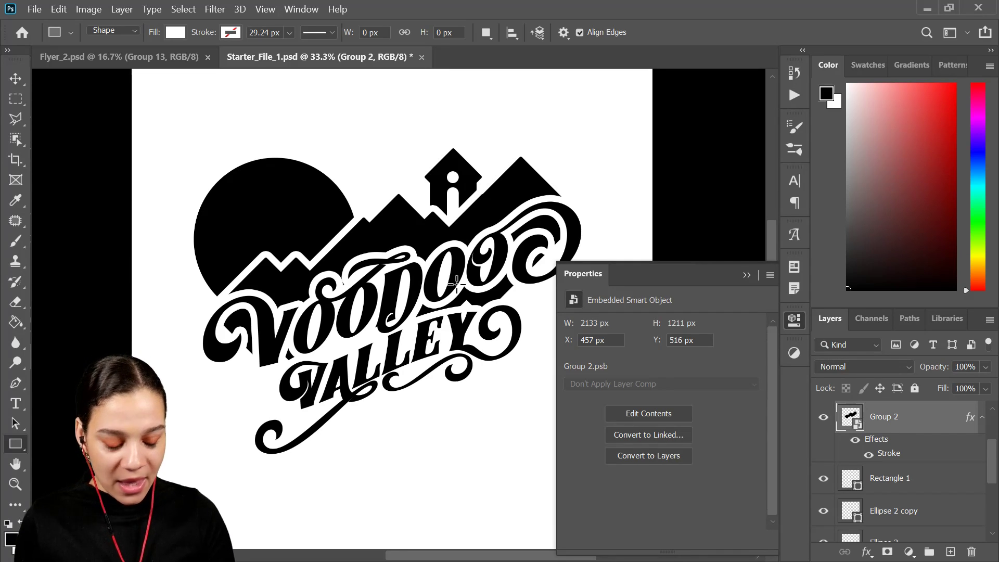
left_click(823, 419)
key("ctrl+plus")
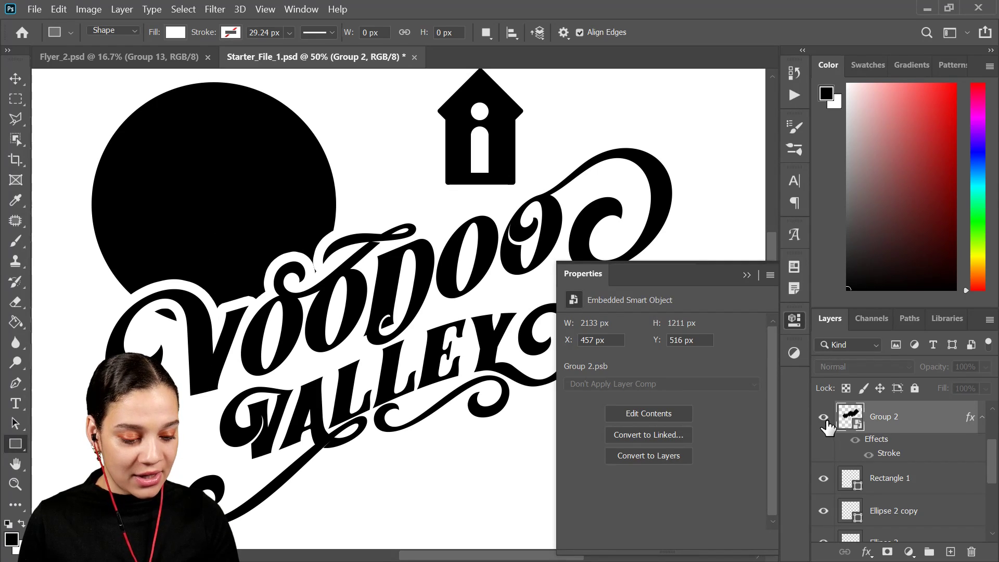
left_click(823, 418)
left_click(794, 321)
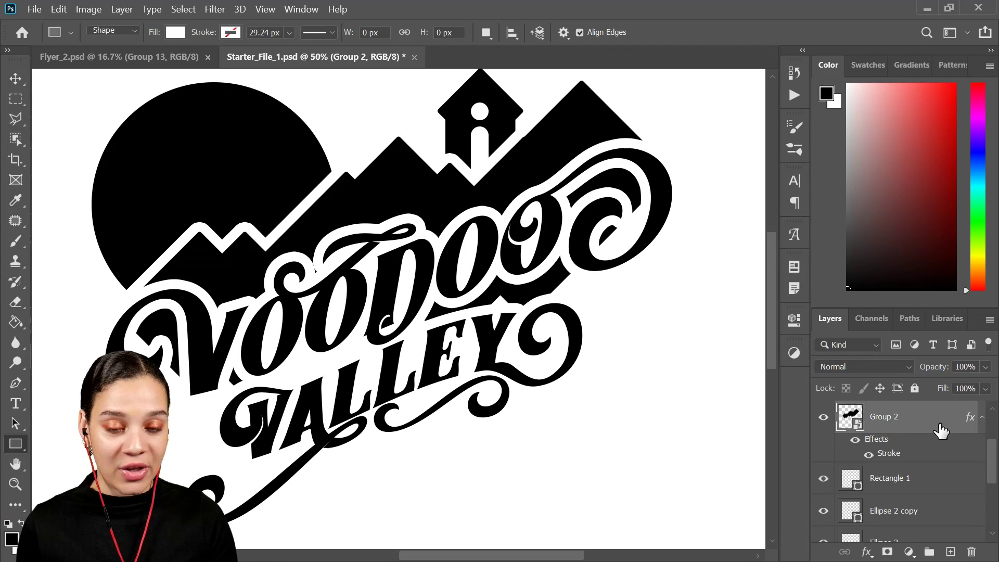
key("ctrl+minus")
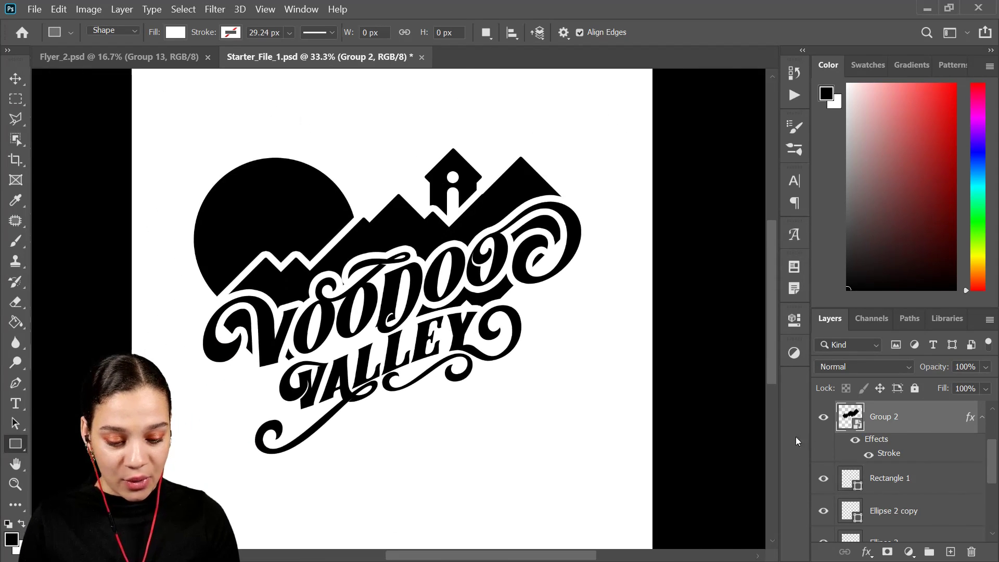
Step: Begin a Pen path left of VALLEY, curving below the lettering and up its right side to the last O's swirl
left_click(14, 384)
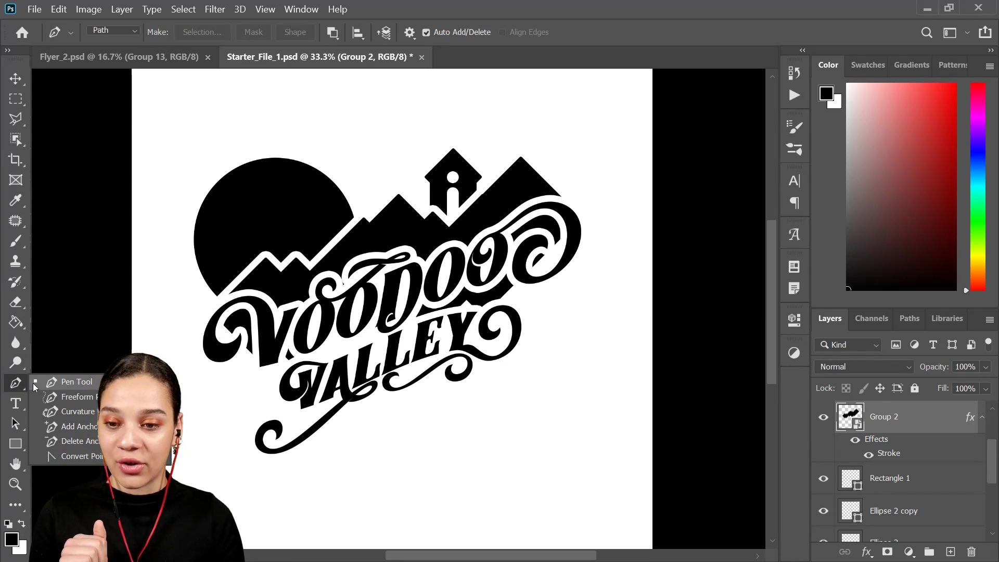
left_click(219, 391)
left_click_drag(460, 441, 584, 360)
left_click_drag(596, 288, 557, 206)
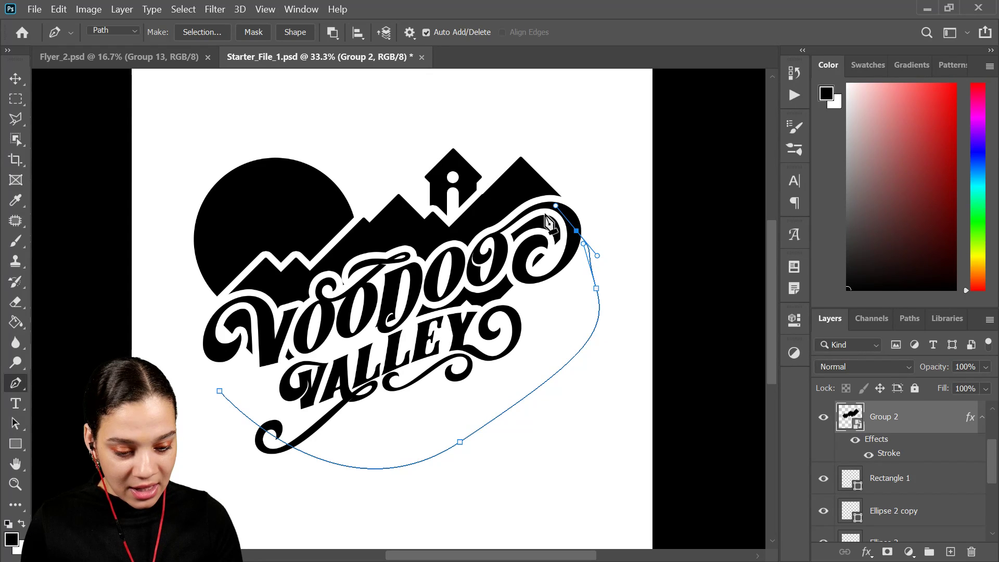
key("ctrl+z")
left_click(570, 219)
Step: Continue the path leftward along the tops of the VOODOO letters and close it at its starting point
left_click_drag(516, 221, 484, 240)
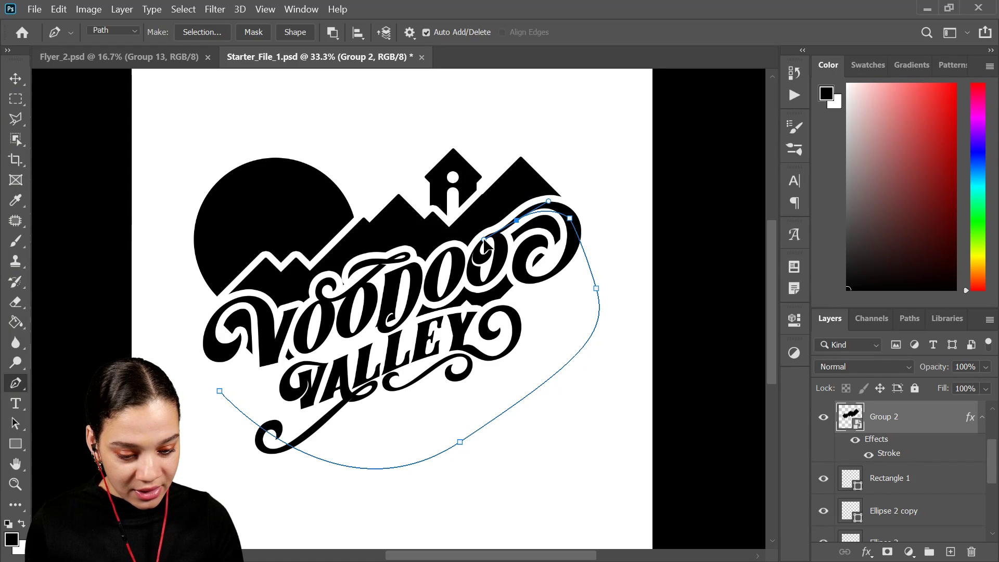
left_click(466, 259)
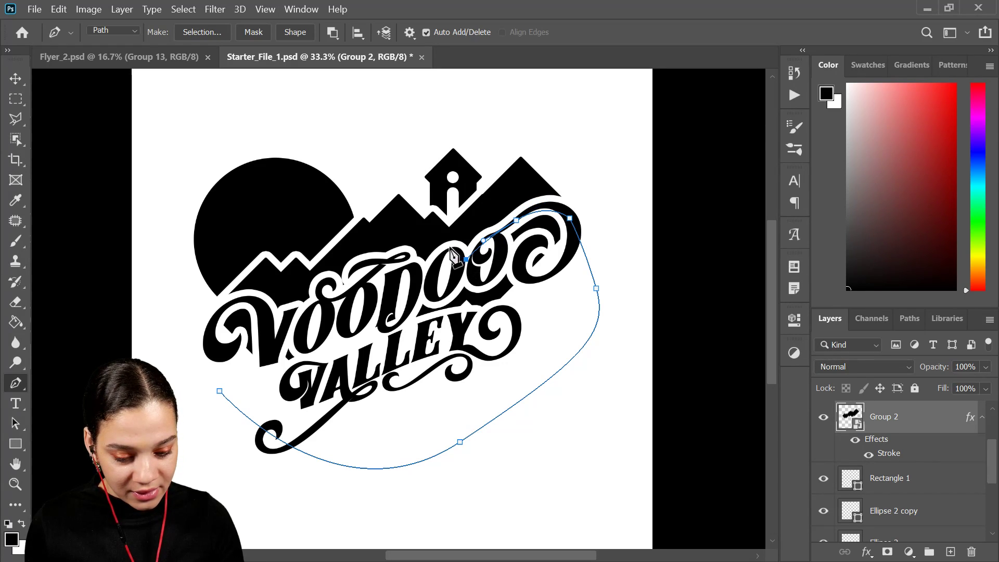
mouse_move(424, 272)
left_mouse_down()
mouse_move(397, 306)
mouse_move(385, 285)
mouse_move(402, 280)
mouse_move(410, 257)
left_mouse_up()
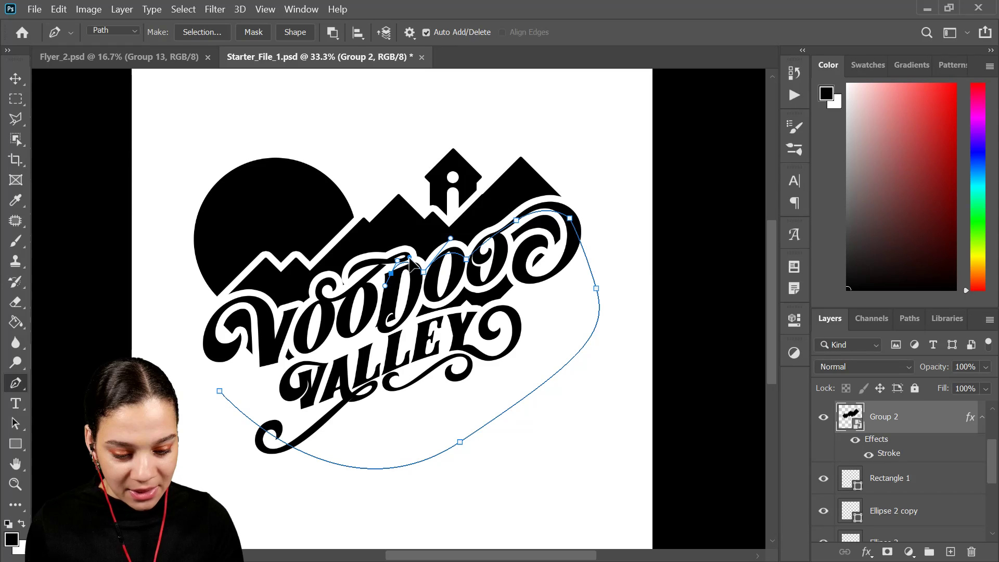
left_click(318, 300)
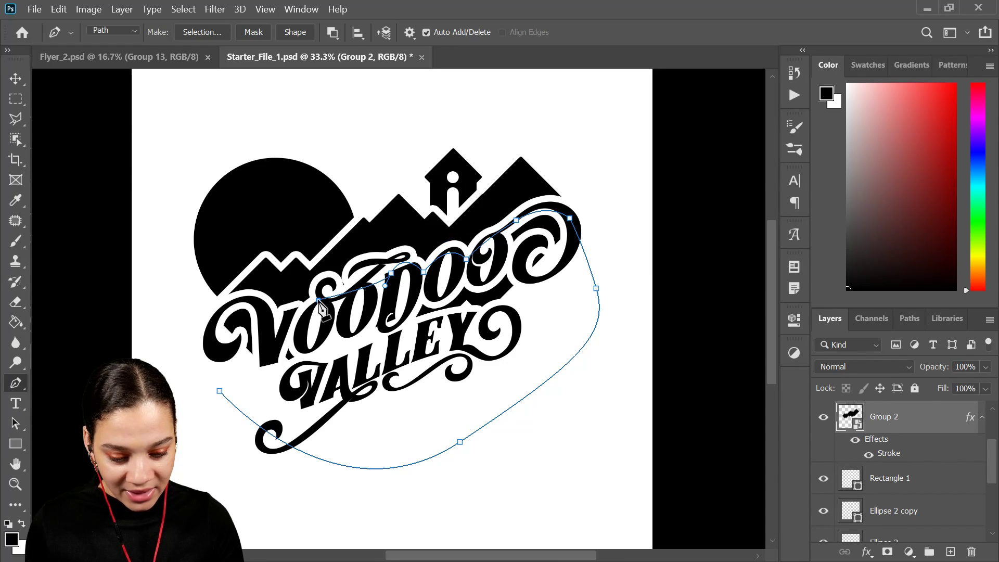
left_click(277, 315)
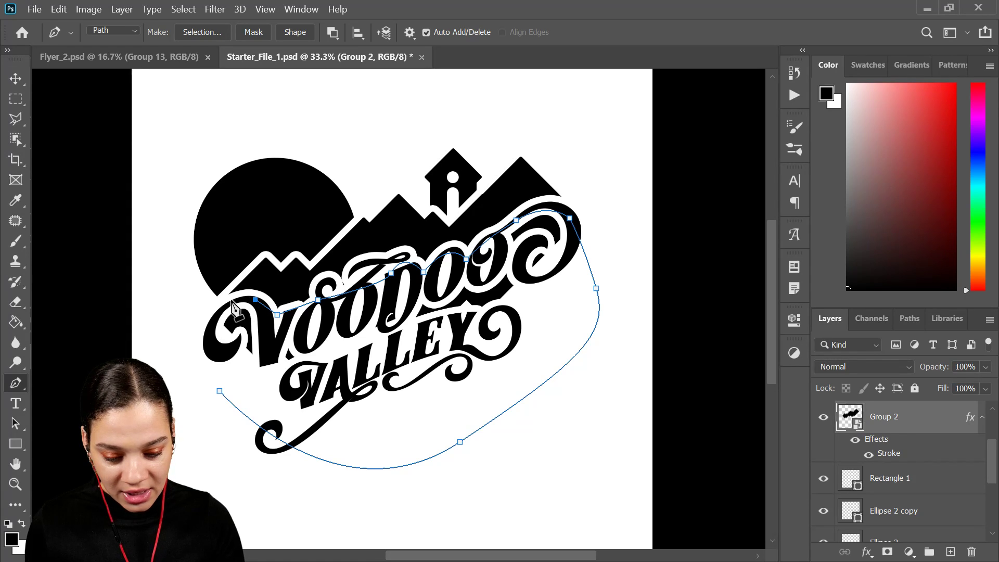
left_click_drag(209, 325, 187, 365)
left_click(219, 391)
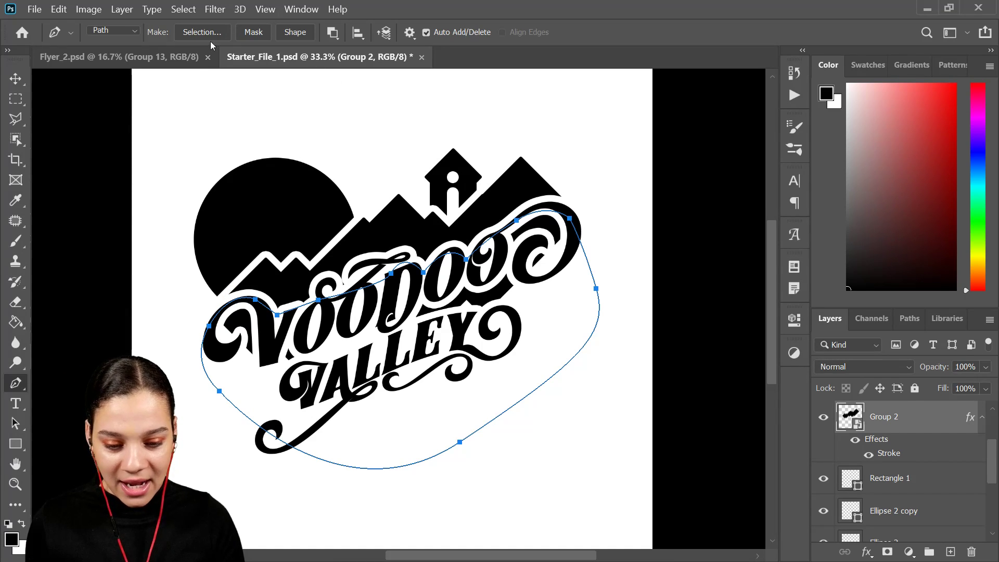
left_click(294, 31)
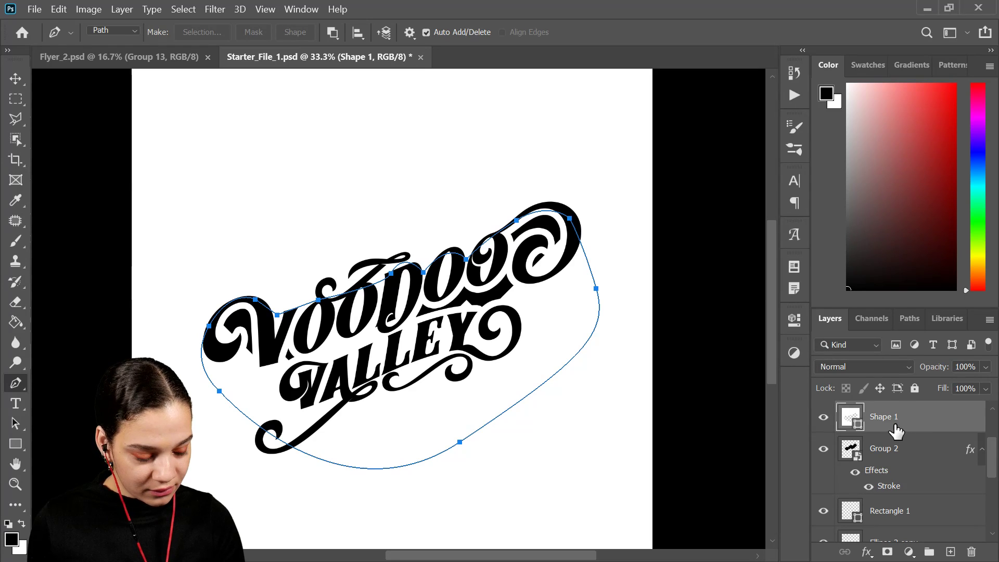
key("ctrl+z")
key("ctrl+minus")
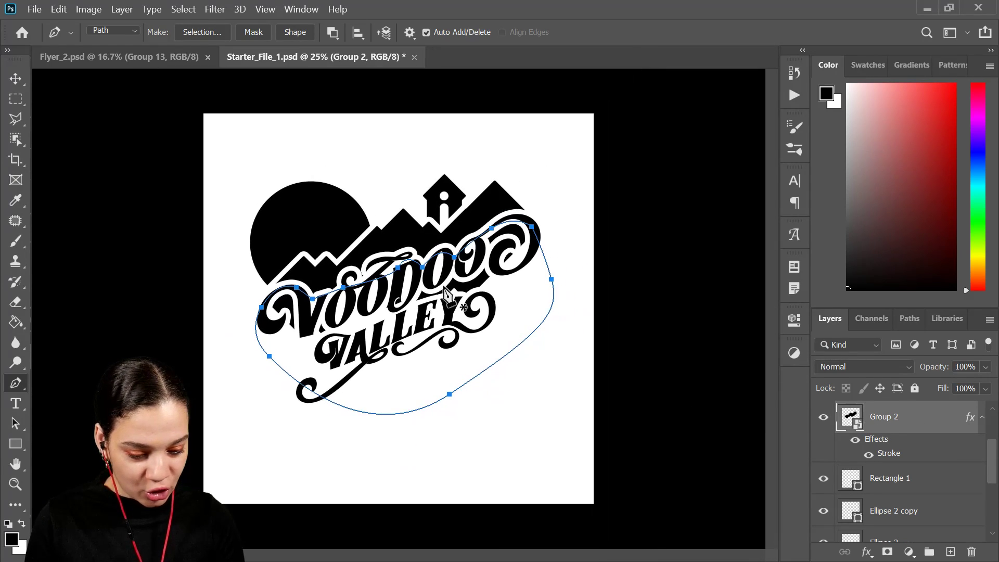
key("ctrl+plus")
Step: Make an anti-aliased selection with 0 px feather from the path and invert it so the lettering area is selected
left_click(200, 32)
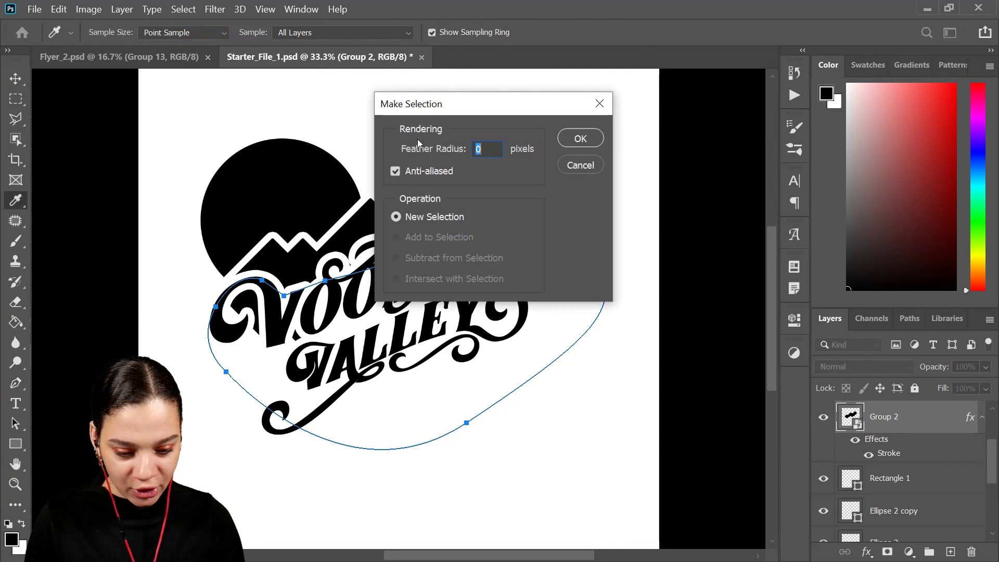
left_click(580, 137)
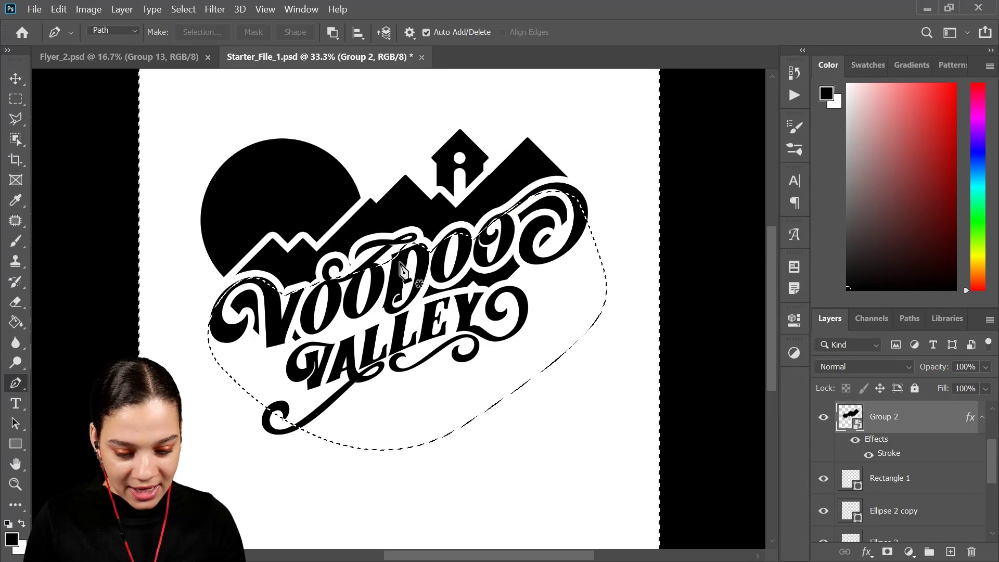
key("m")
right_click(357, 155)
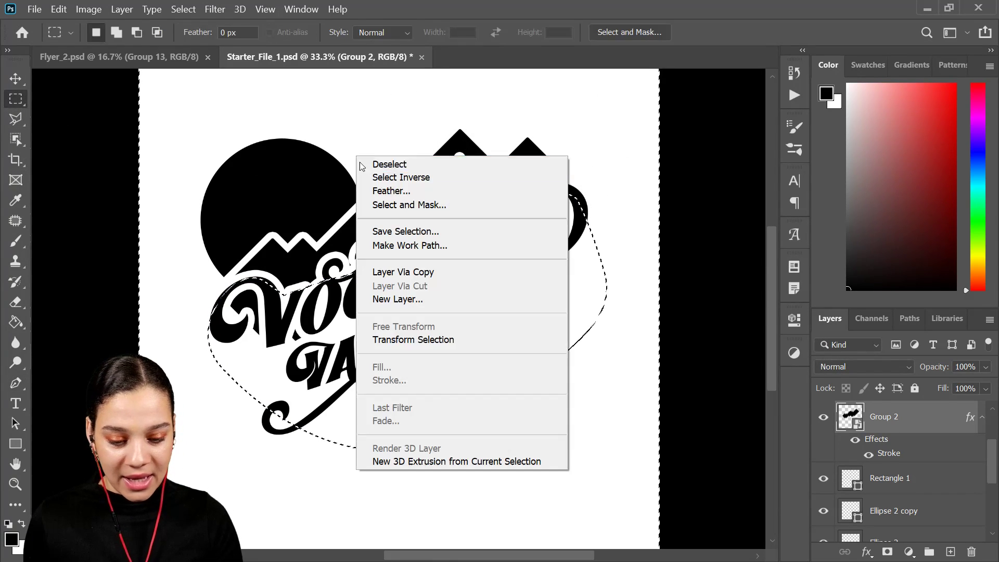
left_click(428, 178)
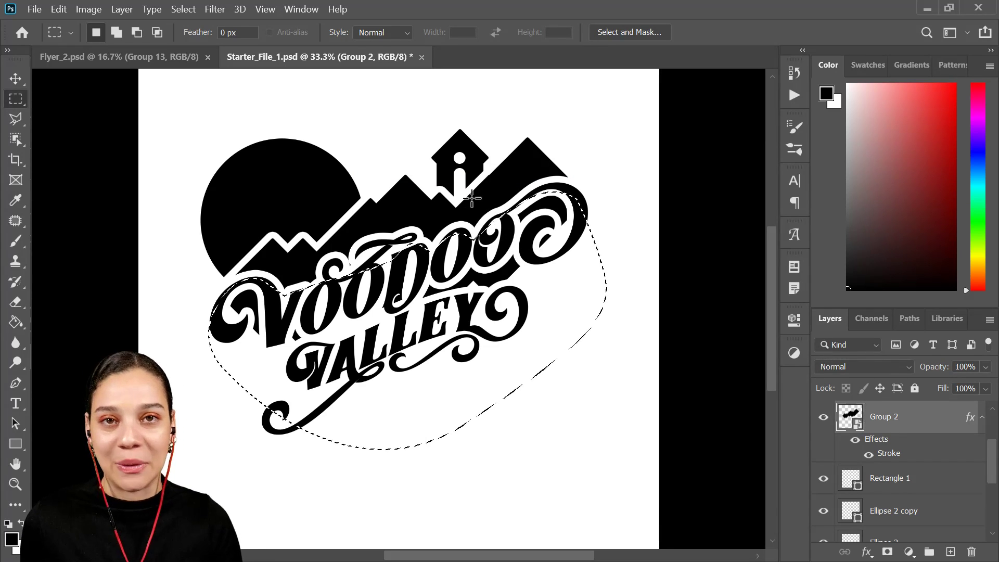
Step: Fill the selection with white on a new layer between the VooDooValley lettering and Group 2, and deselect
left_click(16, 322)
left_click(22, 525)
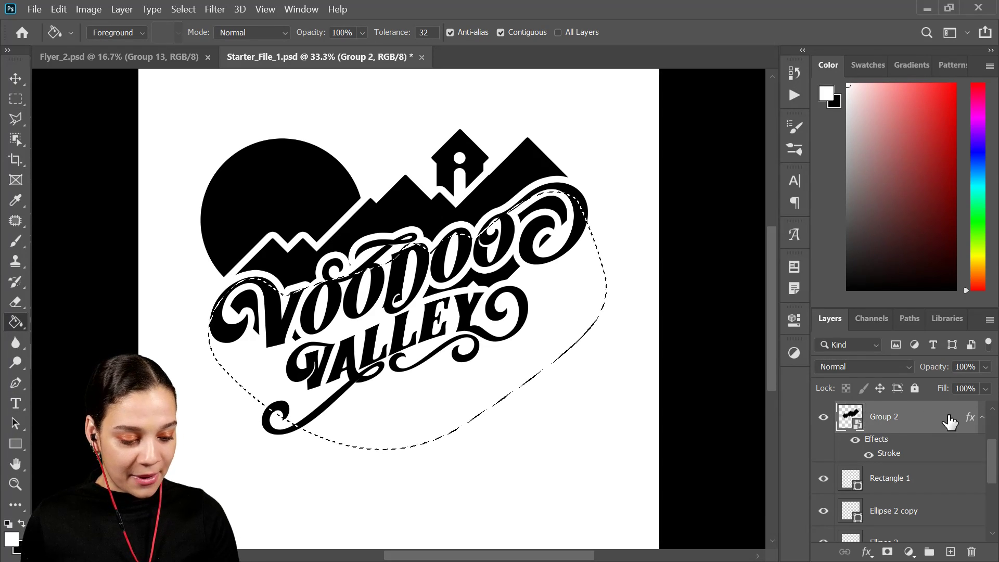
key("ctrl+shift+alt+n")
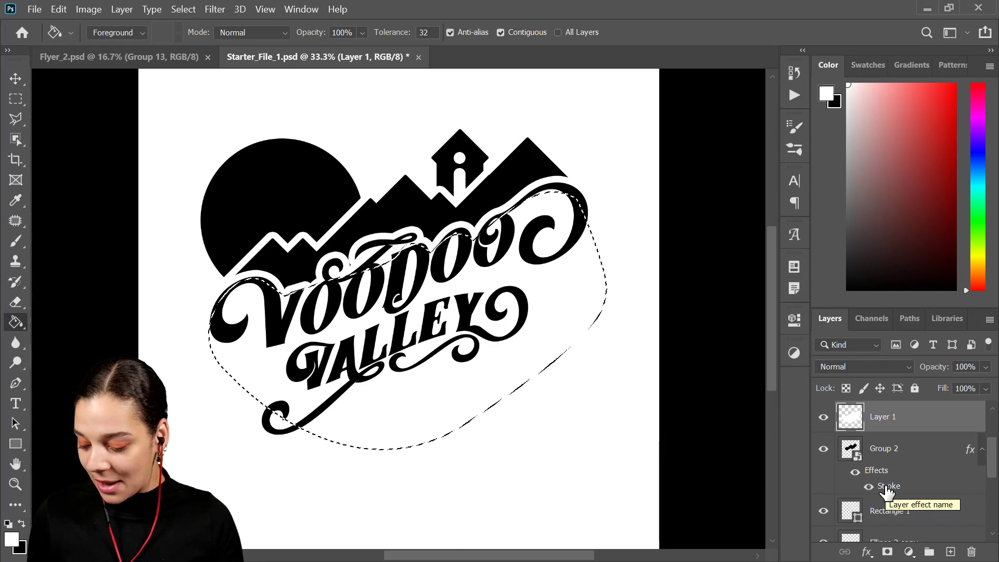
key("ctrl+d")
key("ctrl+minus")
key("ctrl+minus")
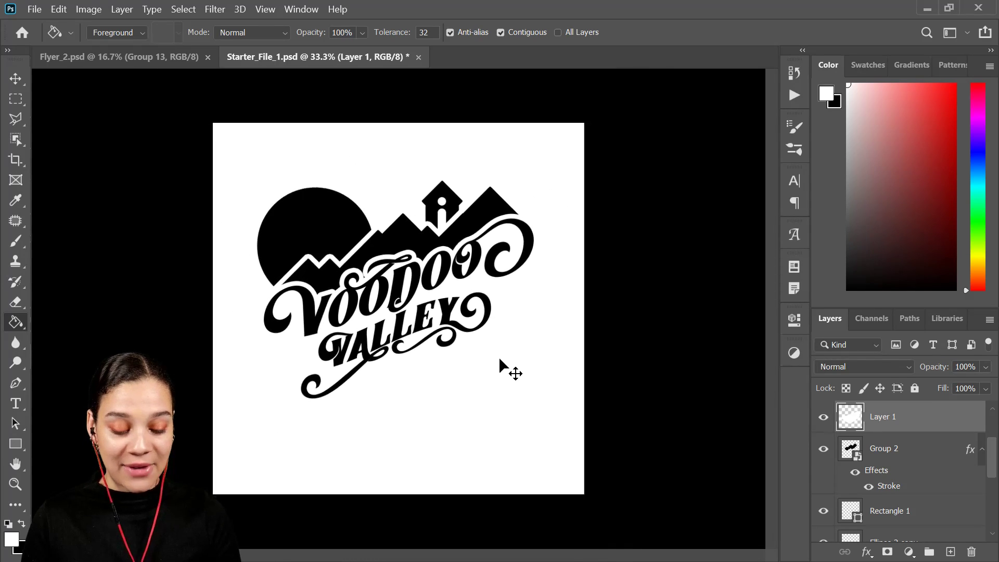
key("ctrl+plus")
key("ctrl+plus")
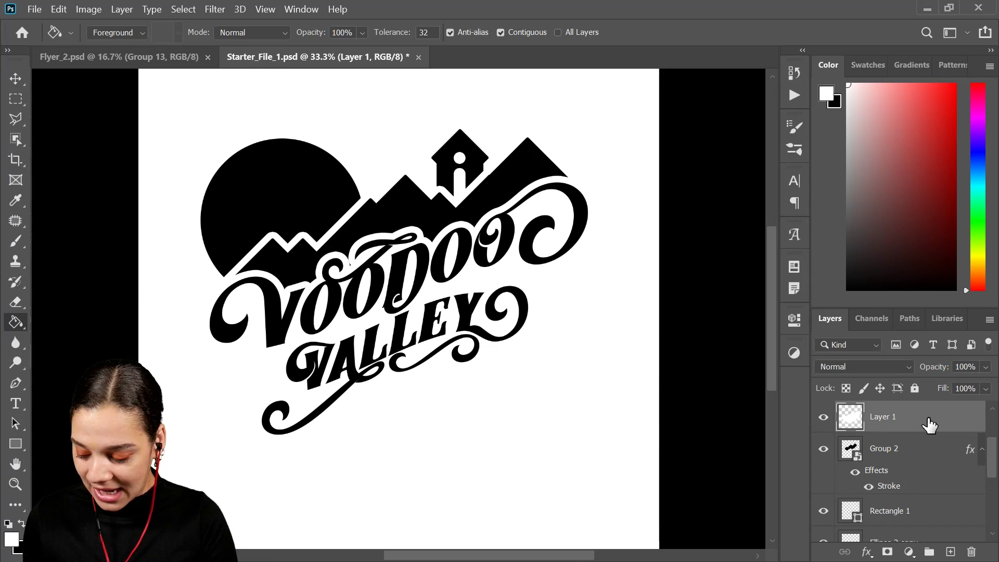
Step: Add a new layer above Layer 1 and set the Pen tool to Shape mode with a black fill
key("ctrl+shift+alt+n")
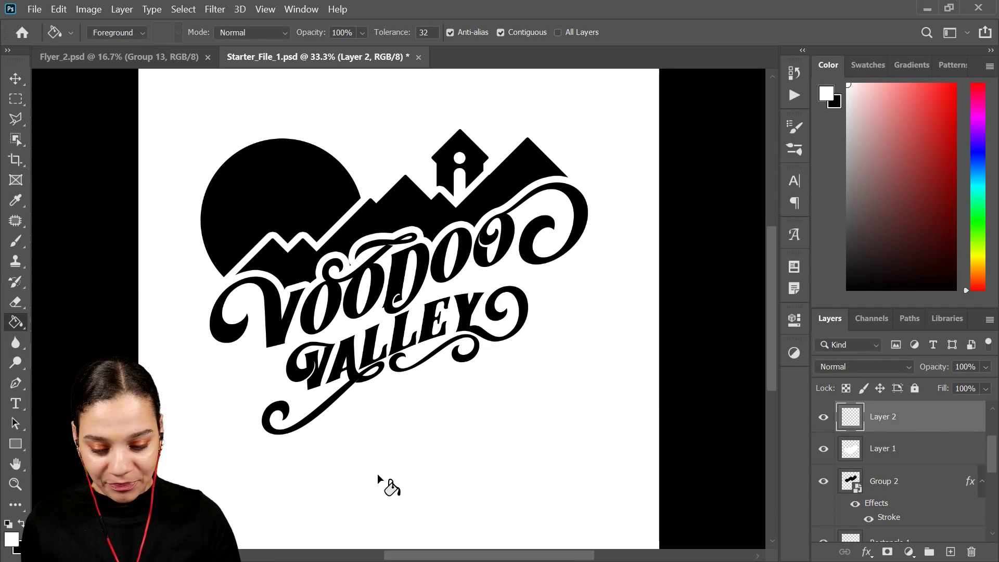
left_click(24, 384)
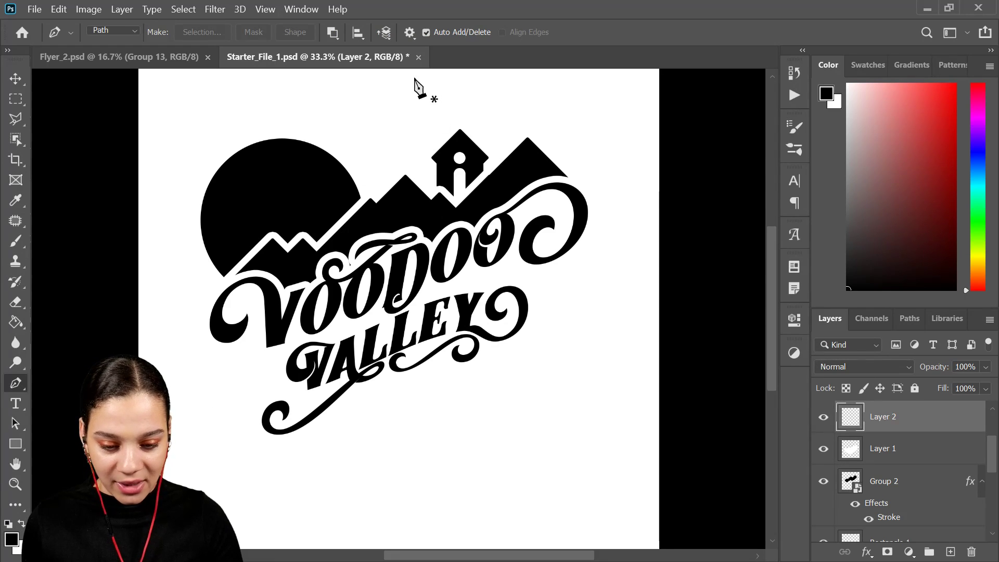
left_click(129, 30)
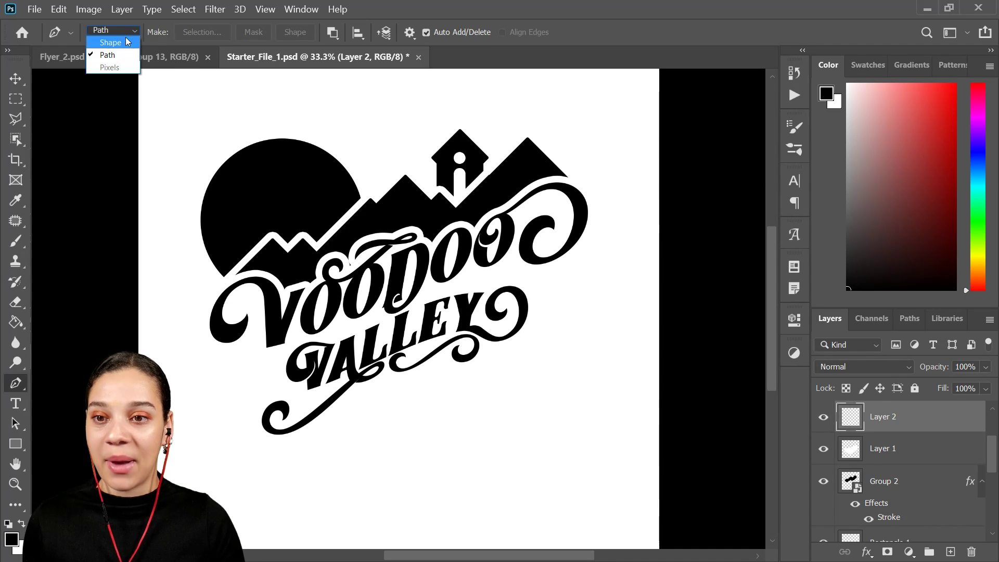
left_click(126, 43)
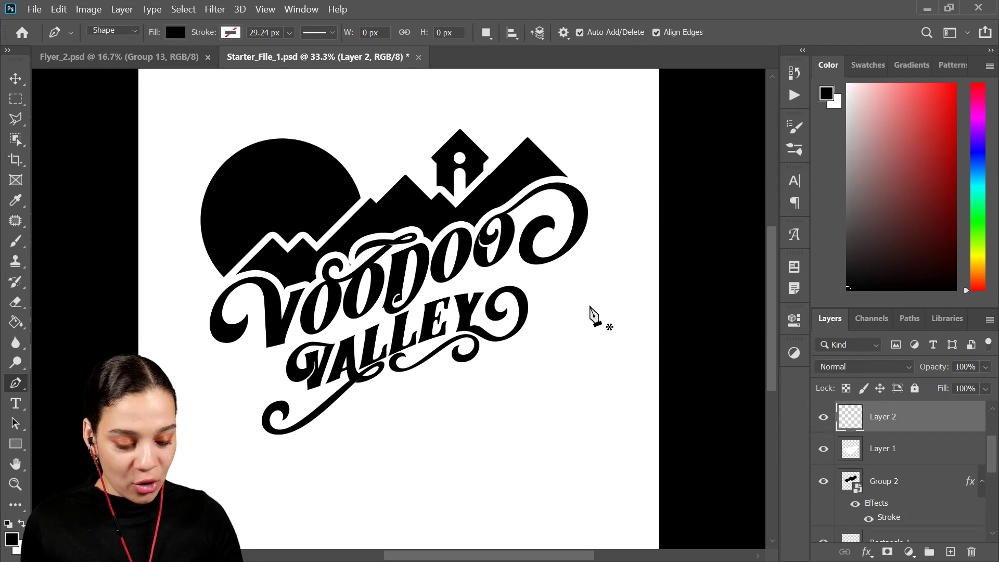
key("ctrl+minus")
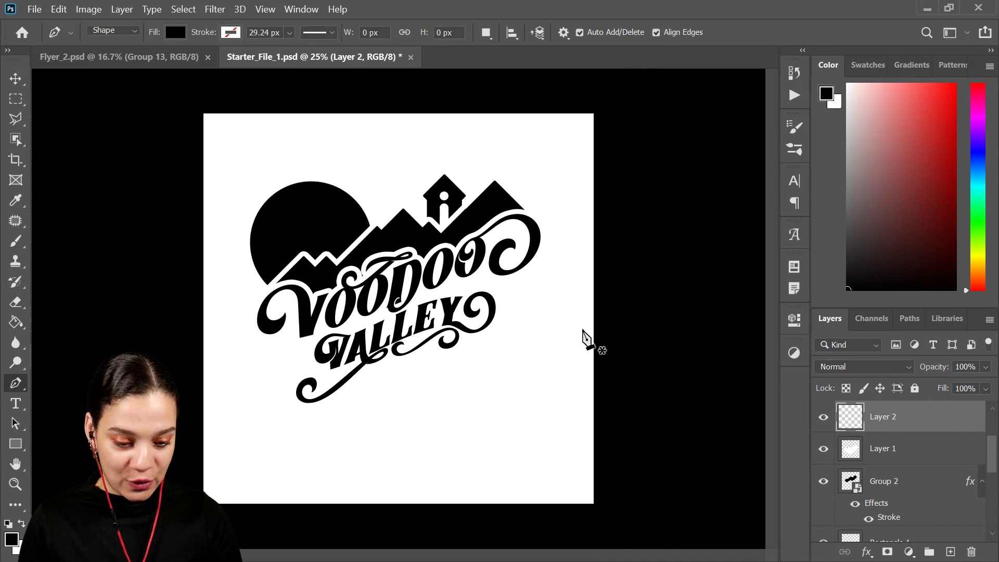
key("ctrl+plus")
left_click_drag(573, 358, 528, 303)
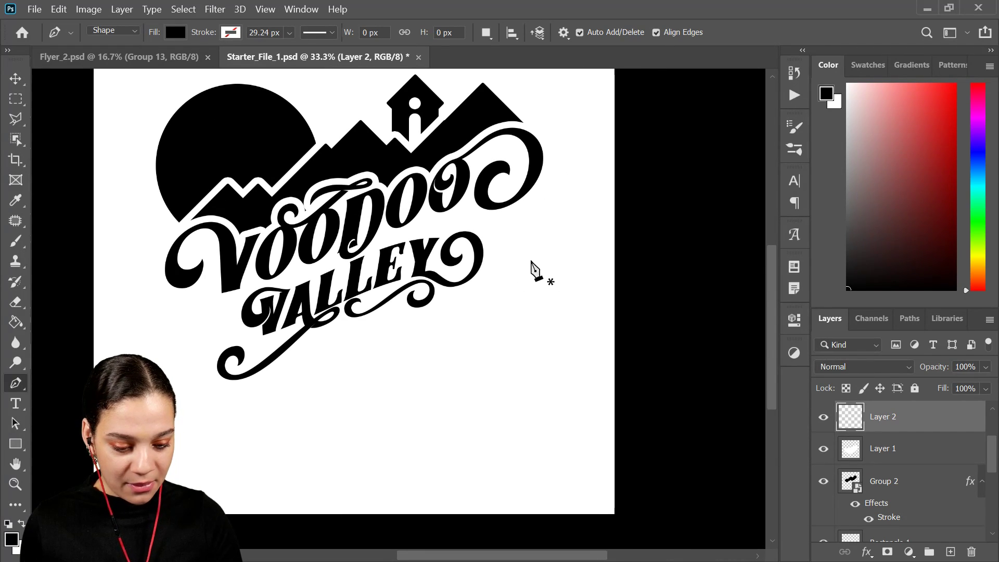
Step: Draw the curved upper edge and rounded lower-left end of a black swoosh beneath the lettering with the Pen tool
left_click(531, 254)
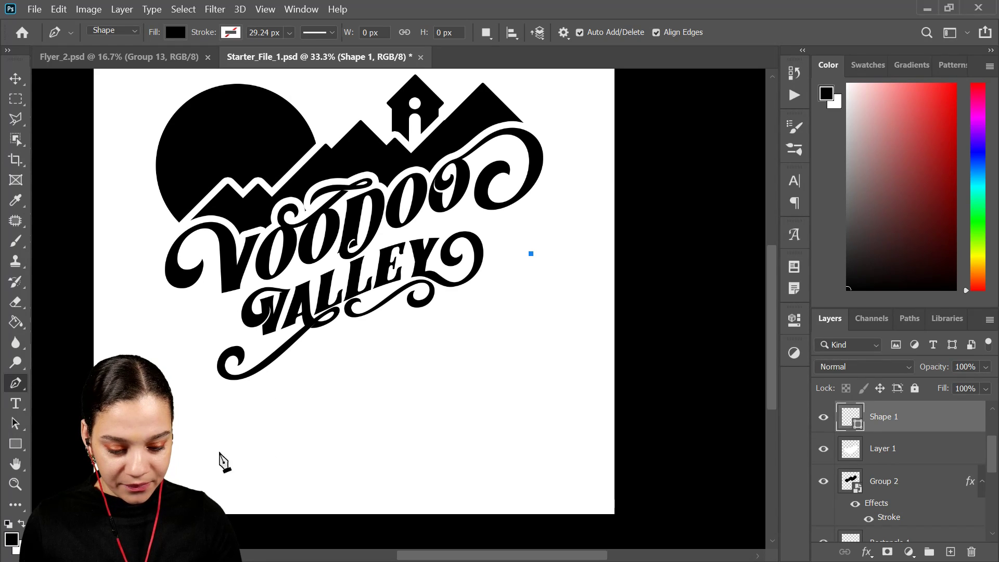
left_click_drag(188, 461, 127, 493)
left_click_drag(229, 373, 245, 363)
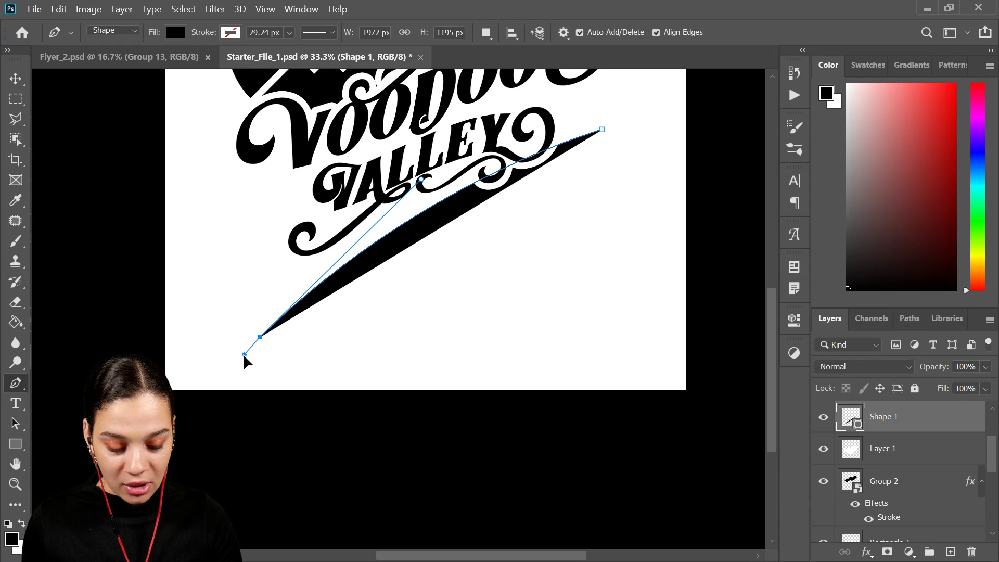
left_click(286, 356)
left_click_drag(299, 347, 303, 343)
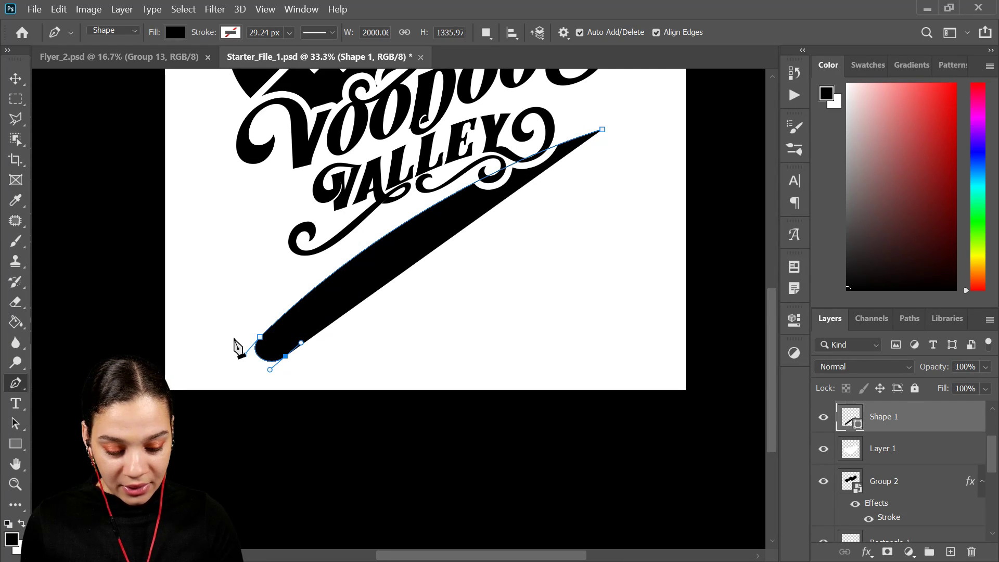
Step: Curve the swoosh's lower edge to a tapered right end and close the shape at about 2006 by 1336 px
right_click(314, 354)
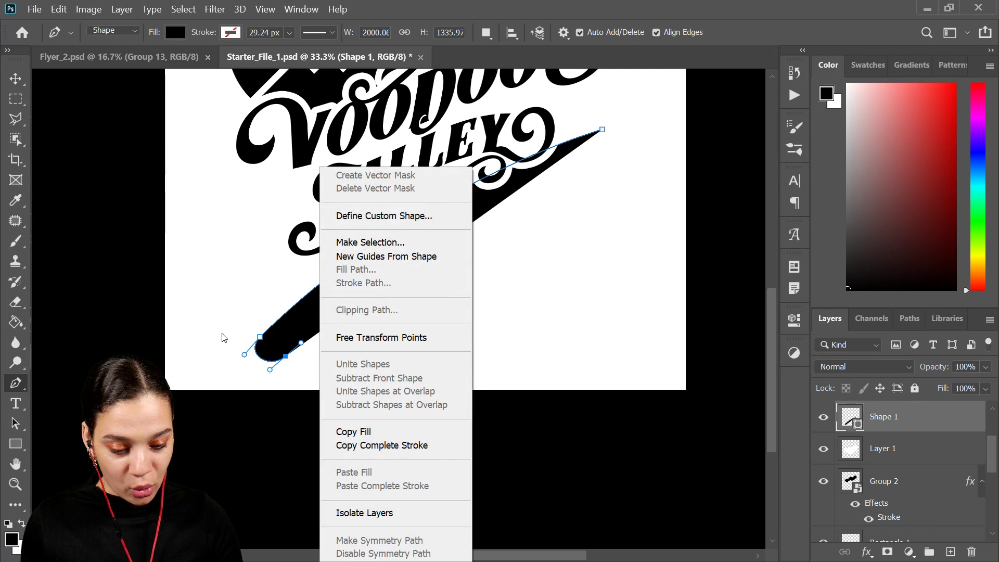
left_click(579, 158)
left_click(579, 157)
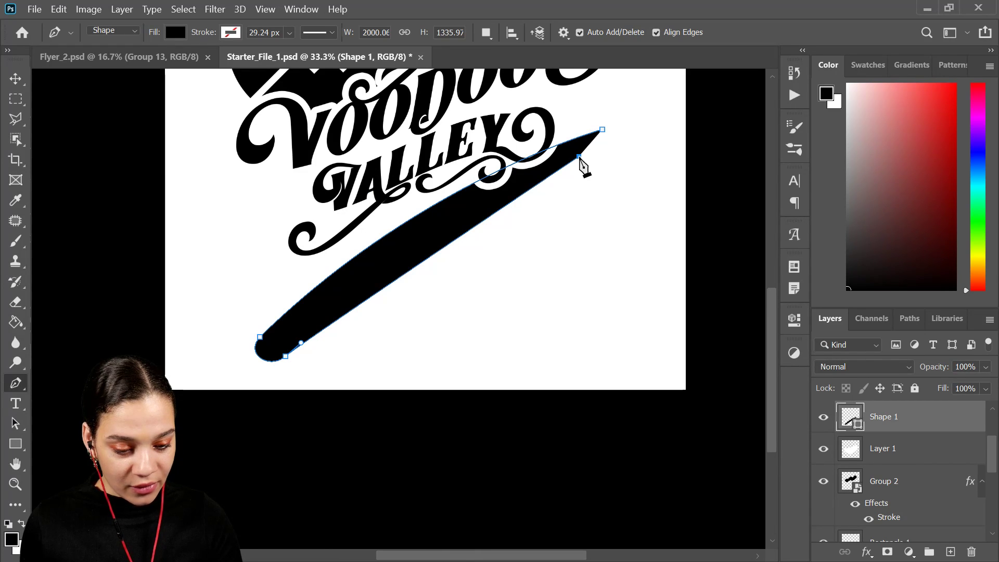
key("ctrl+z")
left_click_drag(575, 150, 616, 138)
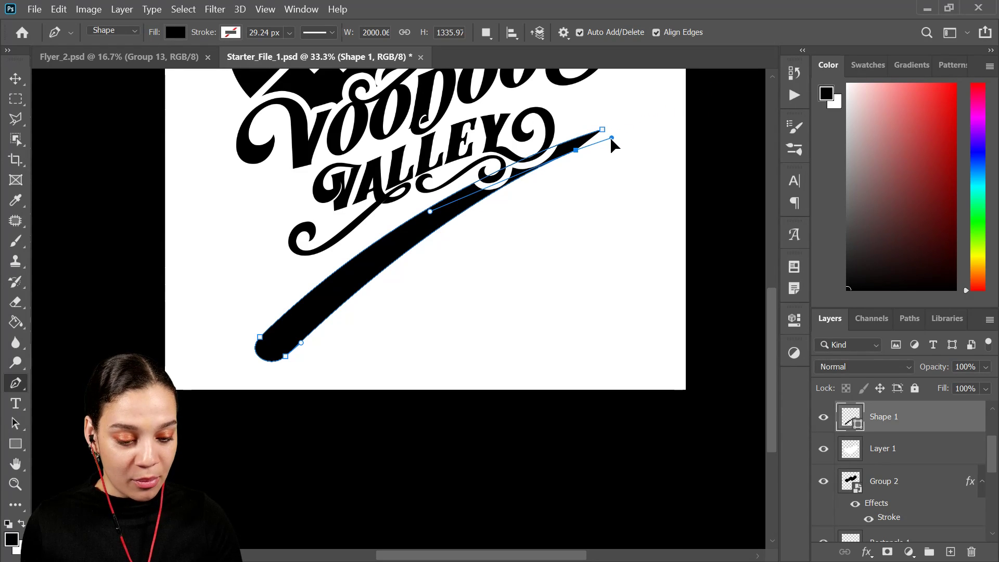
left_click(605, 129)
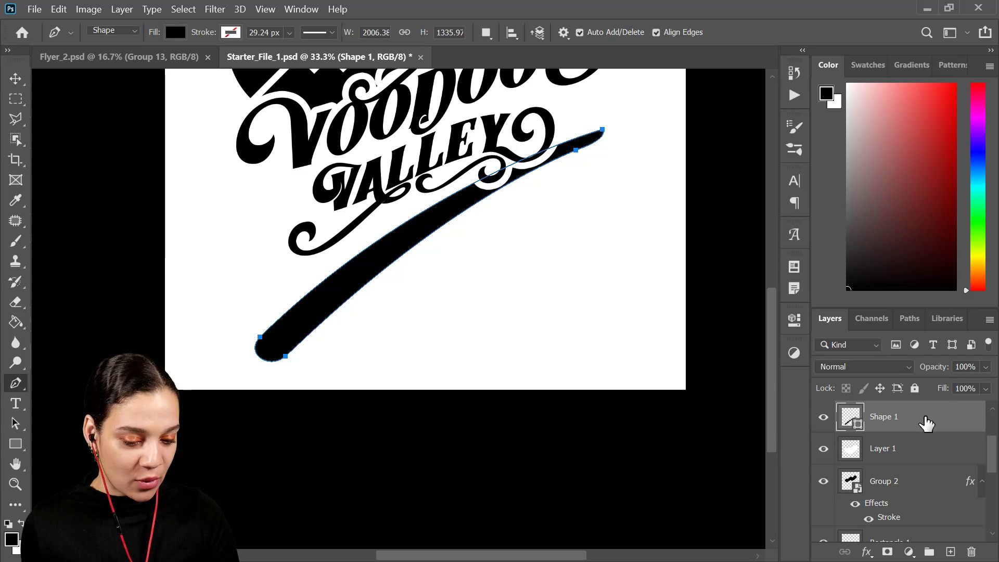
Step: Move the Shape 1 layer above Group 1 at the top of the stack and rotate the swoosh by 4.11°
mouse_move(927, 403)
left_mouse_down()
mouse_move(914, 384)
mouse_move(912, 401)
left_mouse_up()
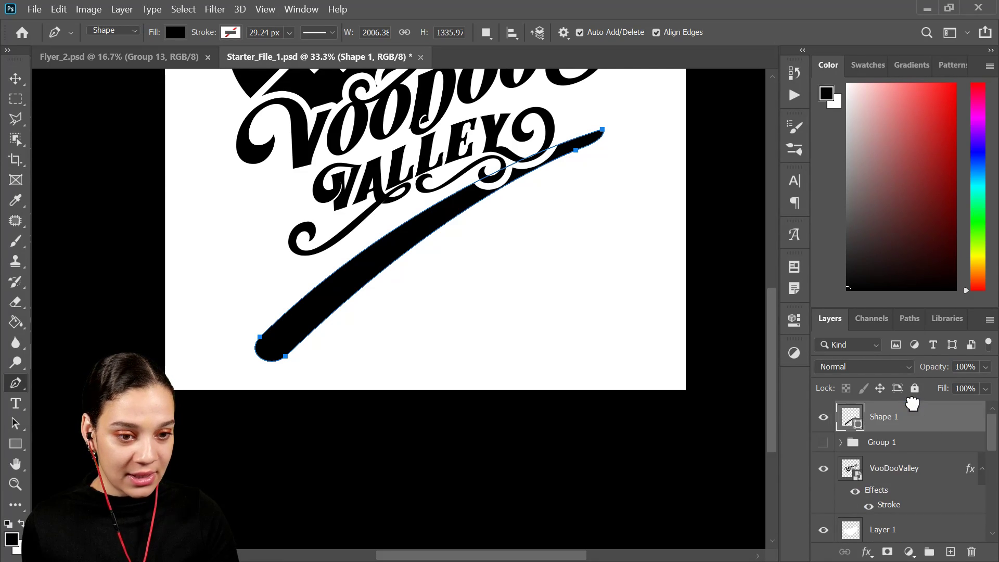
key("ctrl+t")
left_click_drag(482, 250, 495, 256)
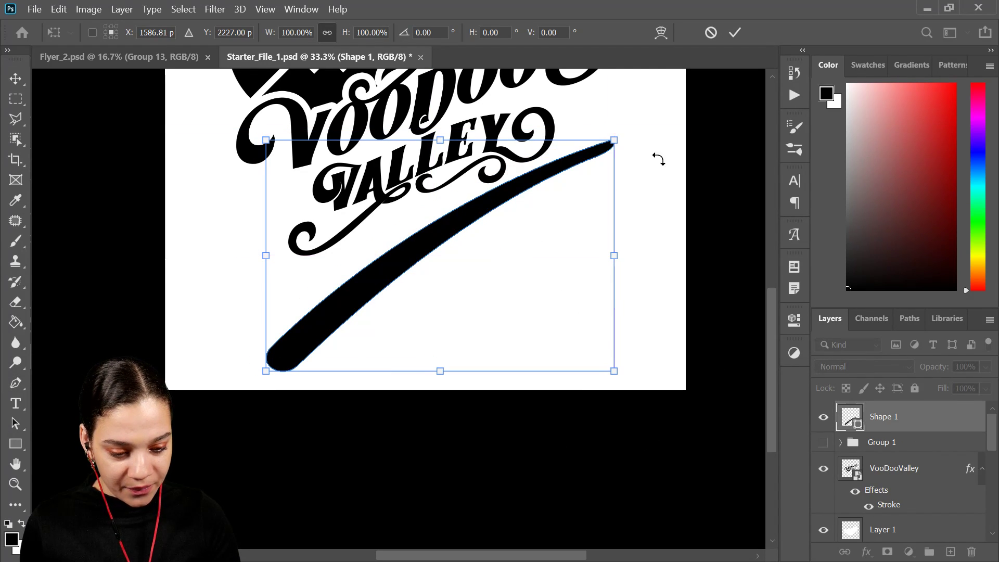
left_click_drag(642, 138, 644, 155)
Step: Move the rotated swoosh closer beneath the lettering to X 1547.5 px, Y 2200 px and apply the transform
left_click_drag(551, 227, 489, 238)
left_click(548, 226)
key("Up")
key("Up")
key("Up")
key("Up")
key("Up")
key("Up")
key("Up")
key("Up")
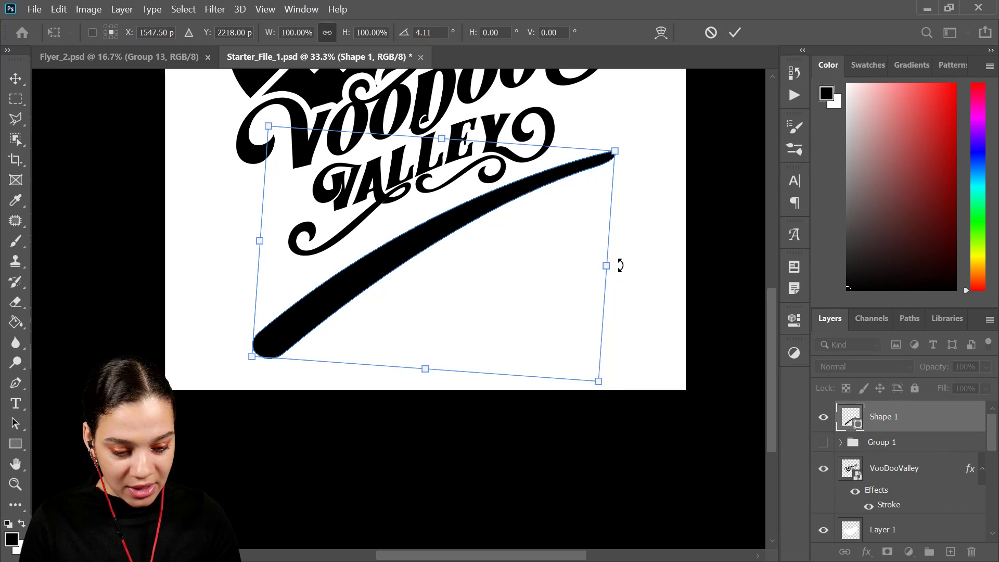
key("Up")
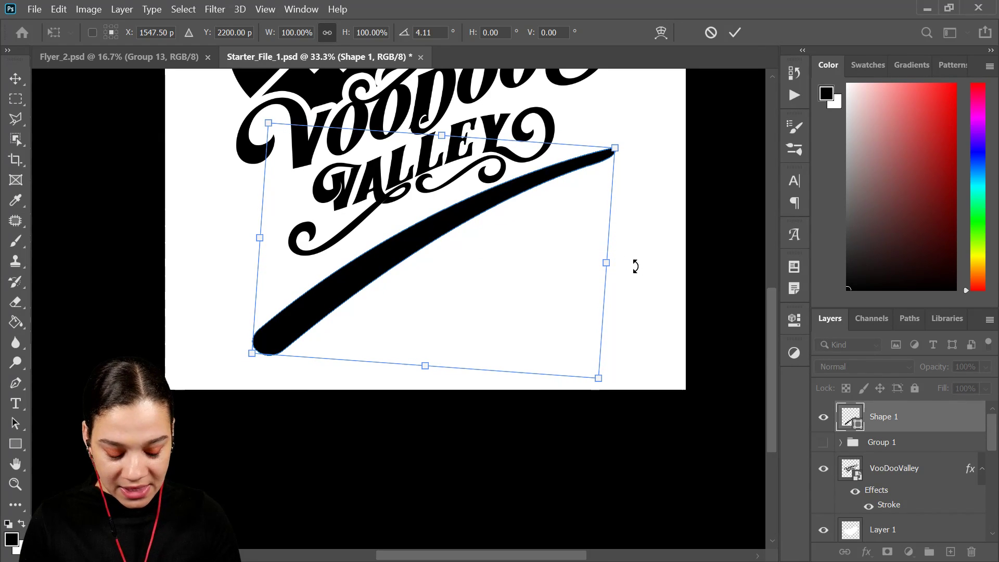
key("Return")
key("p")
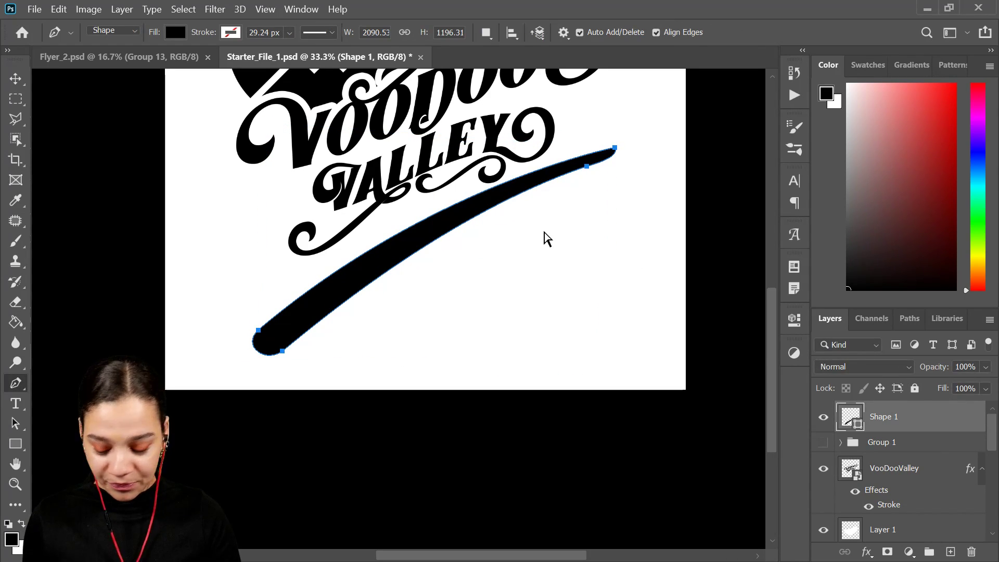
key("Escape")
key("ctrl+t")
mouse_move(451, 263)
left_mouse_down()
mouse_move(508, 284)
mouse_move(460, 268)
left_mouse_up()
key("Return")
key("p")
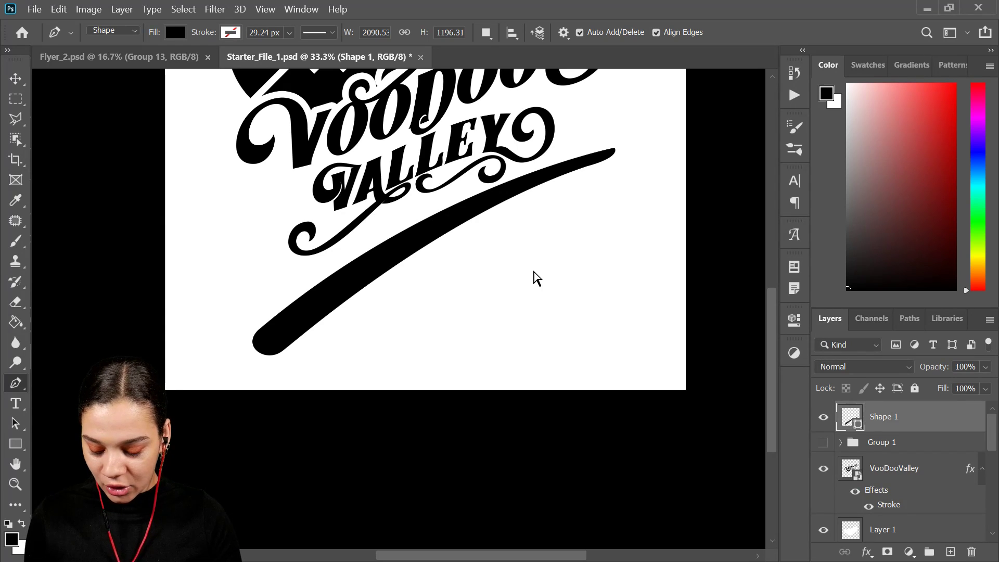
Step: Duplicate the swoosh, place the copy below the original, tilt it more steeply and scale it to about 1731 by 1237 px
key("ctrl+j")
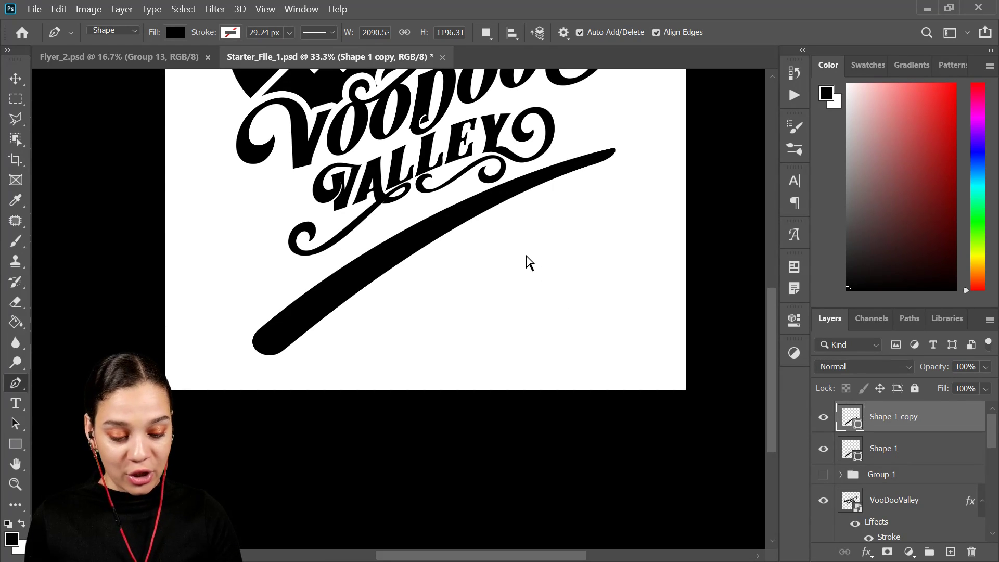
key("ctrl+t")
left_click_drag(497, 258, 529, 277)
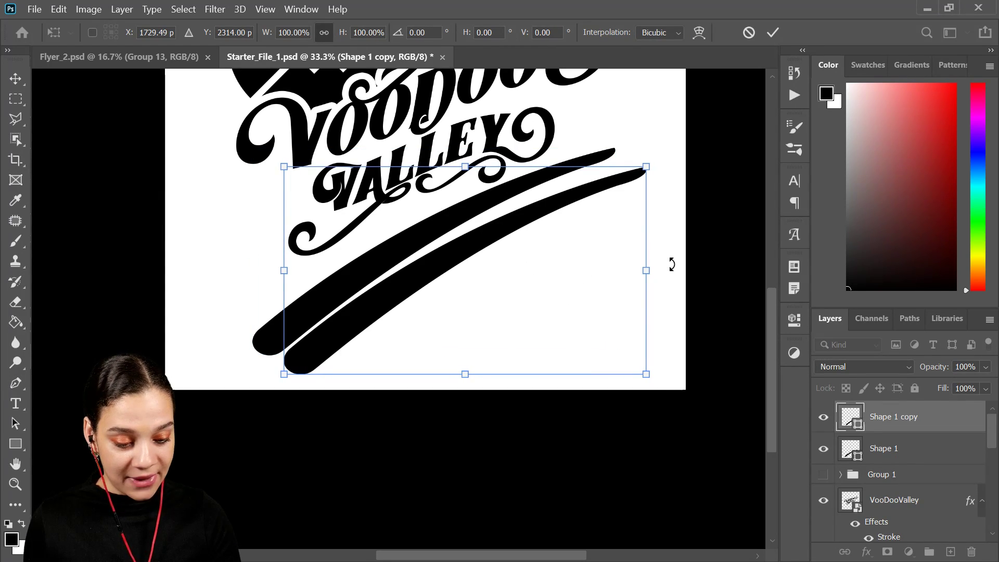
left_click_drag(676, 354, 675, 351)
left_click_drag(580, 299, 594, 314)
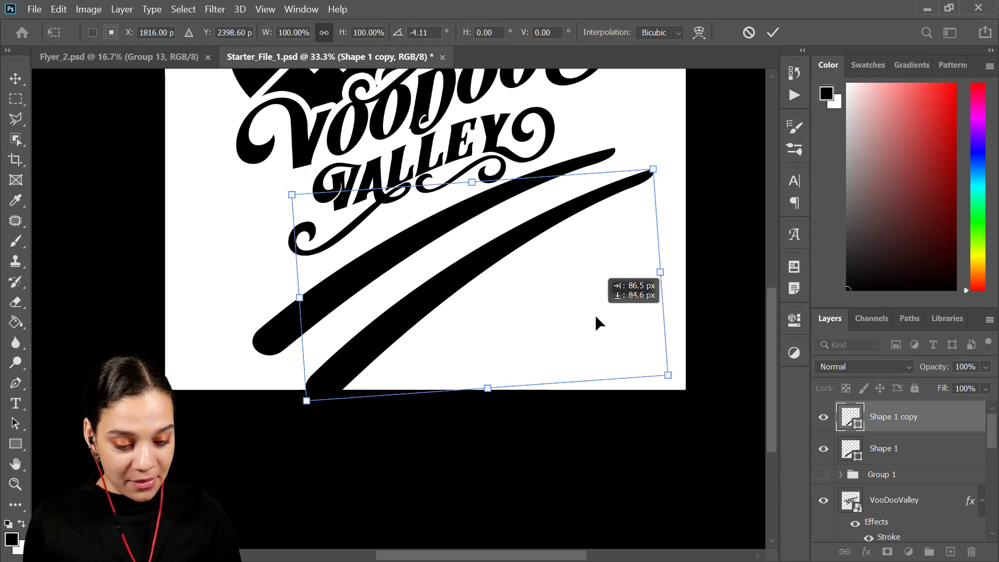
left_click_drag(650, 171, 612, 201)
left_click_drag(530, 289, 538, 273)
left_click_drag(669, 278, 666, 273)
key("Return")
key("p")
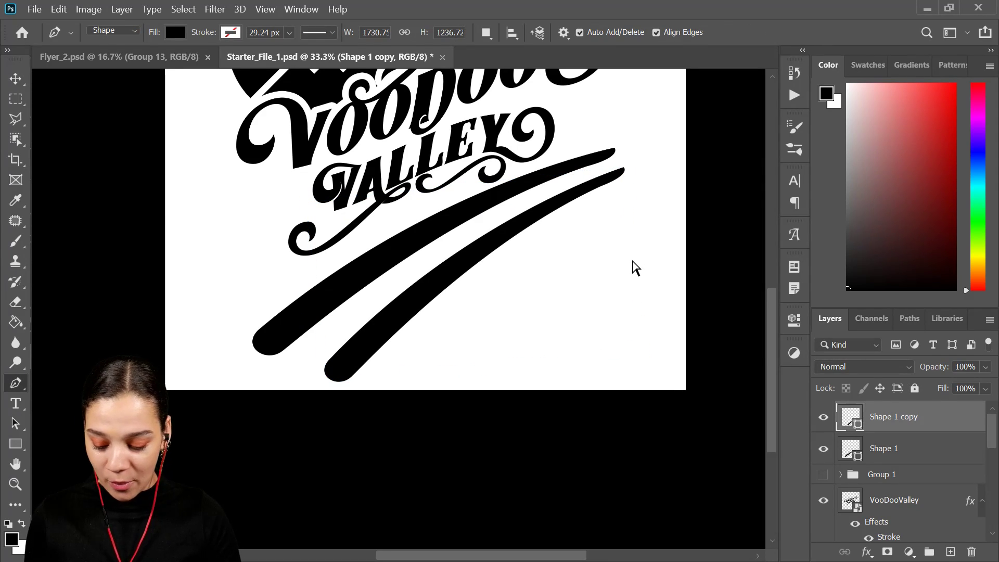
Step: Duplicate the second swoosh and place the copy below it, scaled to 88.4% and rotated −5.49°
key("ctrl+j")
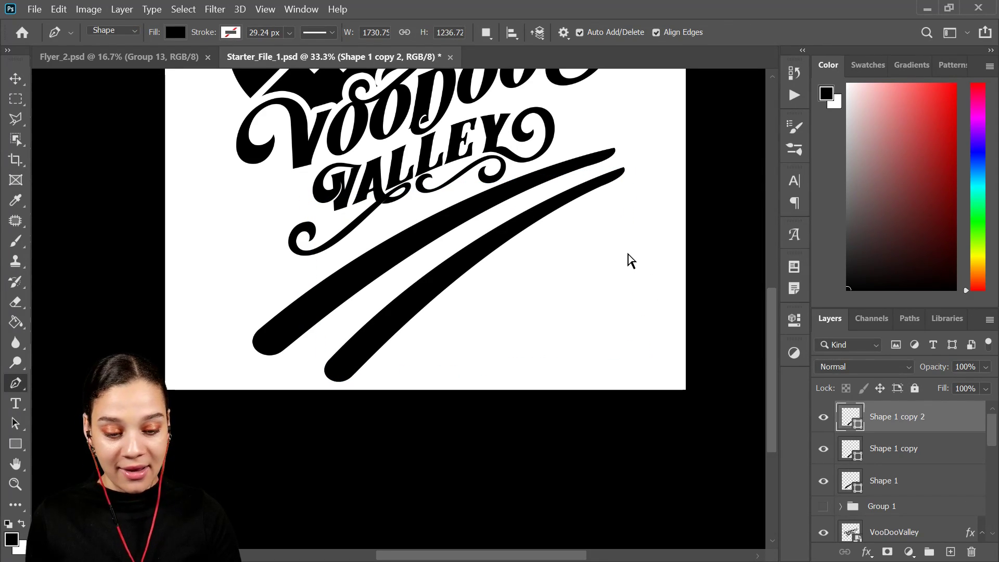
key("ctrl+t")
left_click_drag(544, 300, 592, 310)
left_click_drag(673, 176, 656, 229)
left_click_drag(588, 303, 603, 291)
key("shift+Down")
key("shift+Down")
key("shift+Down")
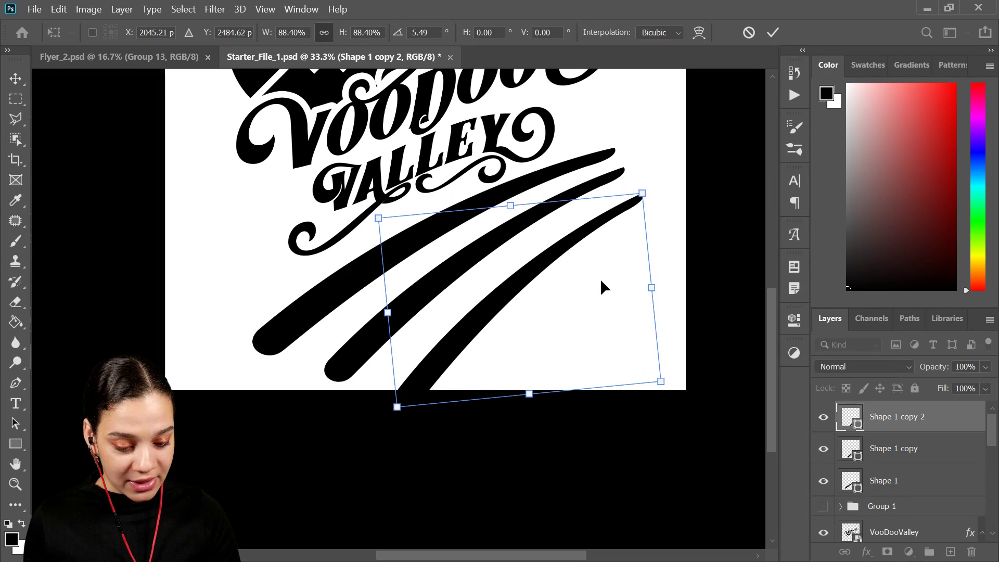
Step: Reduce the third swoosh to 77.07%, rotate it to −7.18° and move it to about X 2090 px, Y 2364 px
left_click_drag(396, 407, 427, 379)
left_click_drag(658, 231, 651, 216)
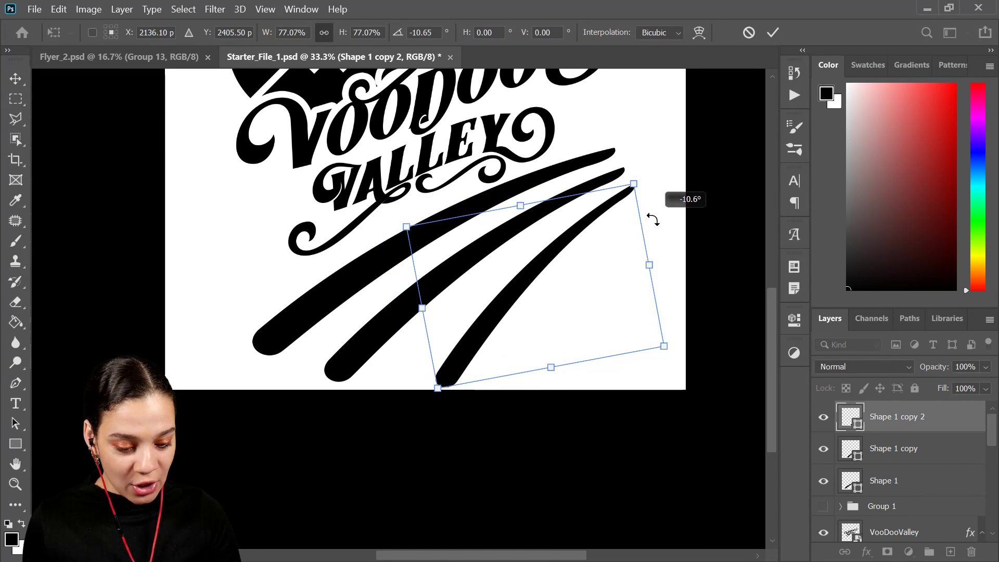
left_click_drag(587, 289, 584, 285)
left_click_drag(660, 207, 659, 221)
key("Left")
key("Left")
key("Left")
key("Left")
key("Left")
key("Left")
key("Left")
key("Left")
key("Left")
key("Left")
key("Left")
key("Left")
key("Left")
key("Left")
key("Left")
key("Left")
key("Left")
key("Left")
key("Left")
key("Left")
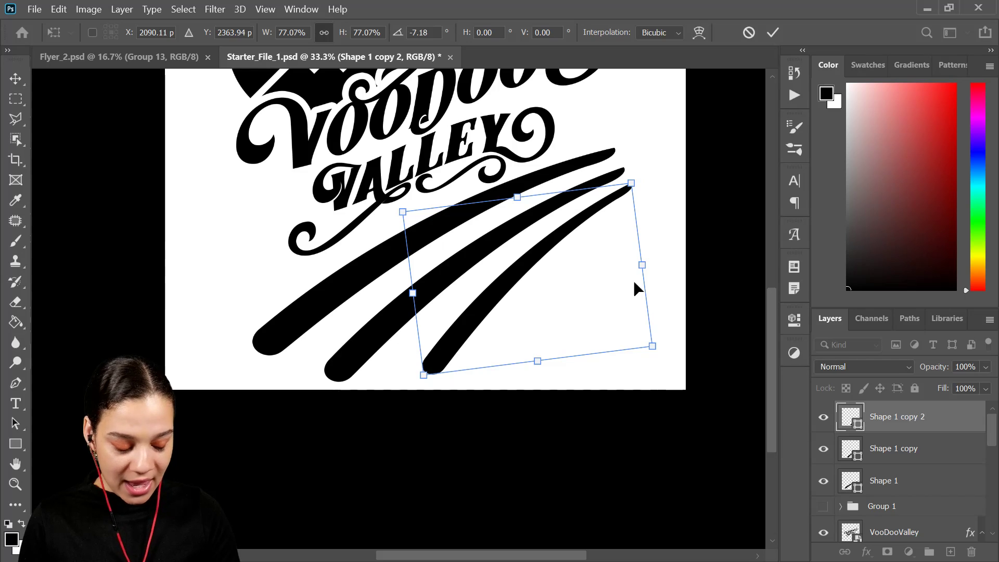
key("Return")
key("p")
Step: Scale the middle swoosh on the Shape 1 copy layer to 94.33%, pulling in its lower-left end
left_click_drag(903, 447, 925, 446)
left_click_drag(325, 382, 341, 370)
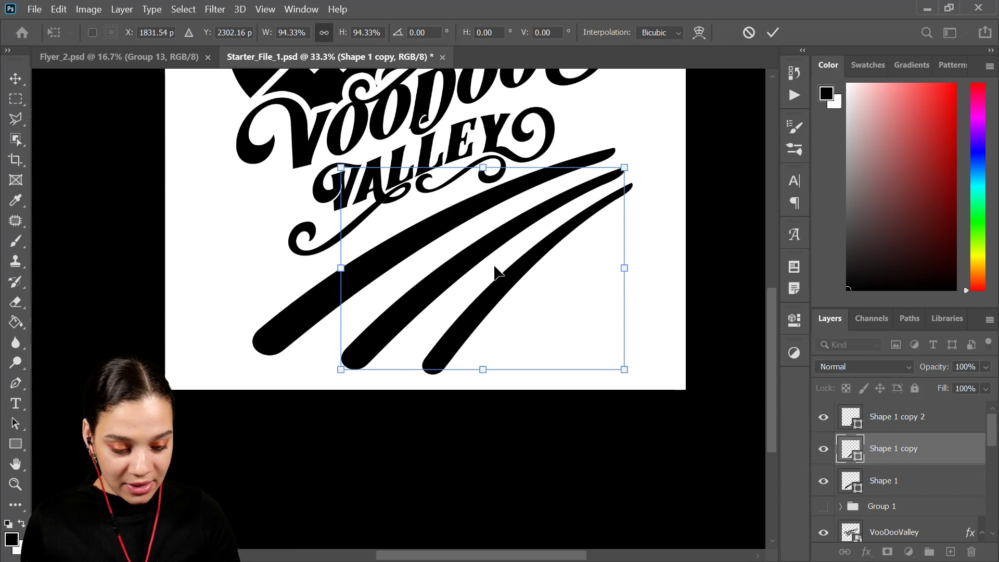
key("Return")
key("ctrl+minus")
key("ctrl+minus")
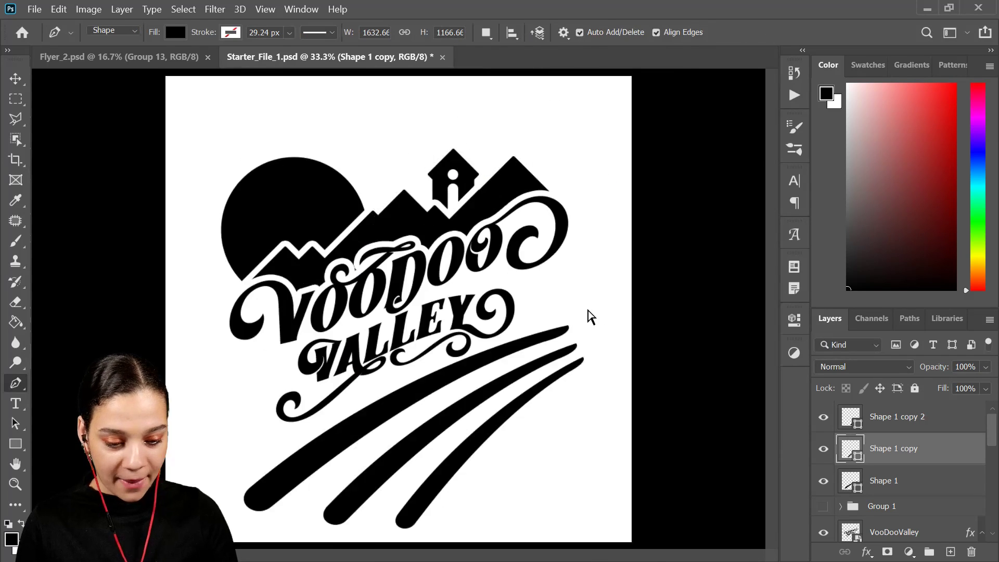
Step: Add a new layer above Shape 1 copy and set a black brush to size 50 for painting between the swooshes
key("ctrl+plus")
key("ctrl+plus")
left_click_drag(525, 429, 532, 302)
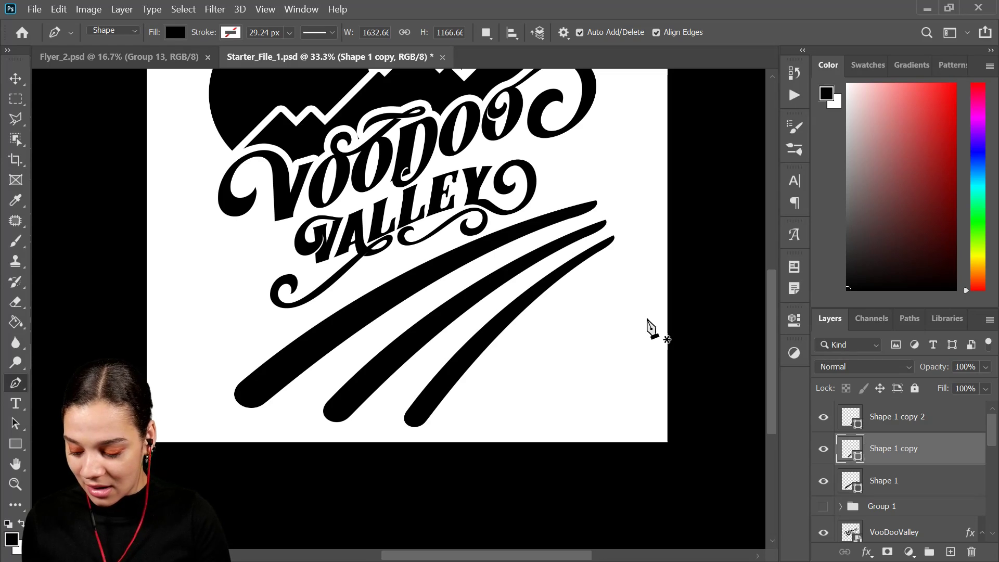
key("ctrl+shift+n")
key("Return")
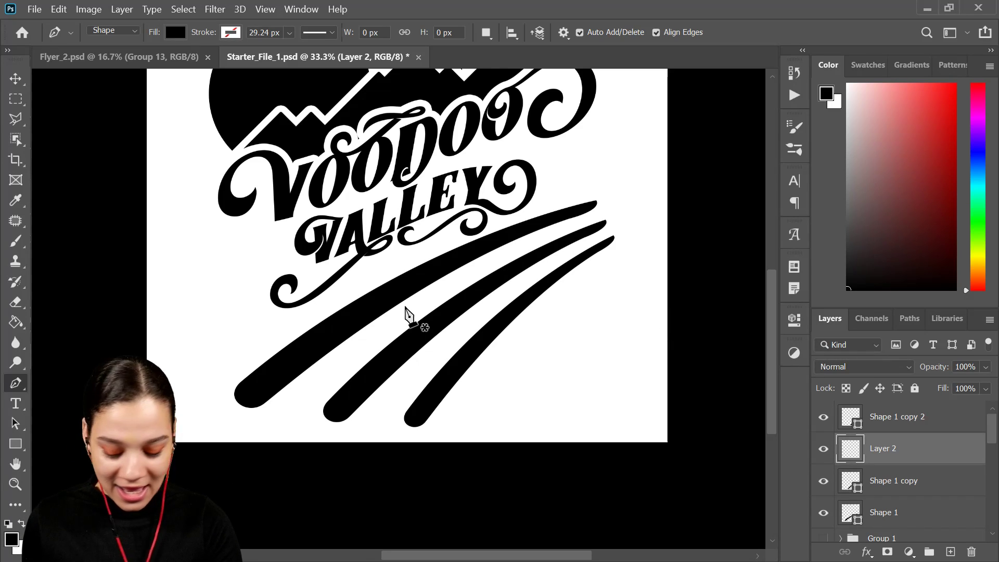
key("b")
mouse_move(617, 170)
left_mouse_down()
mouse_move(642, 168)
mouse_move(653, 203)
left_mouse_up()
key("ctrl+z")
key("ctrl+plus")
key("ctrl+plus")
key("ctrl+plus")
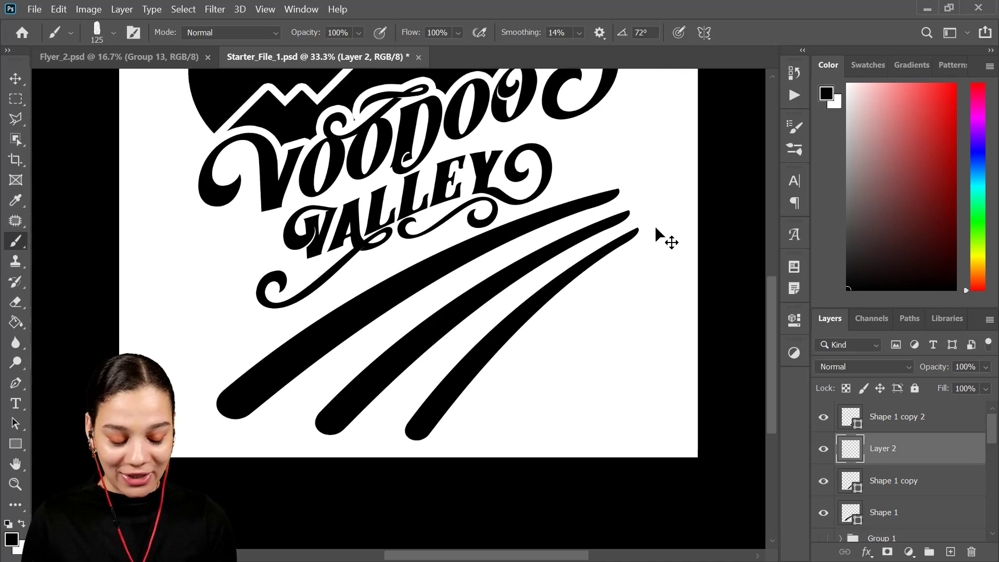
mouse_move(644, 270)
left_mouse_down()
mouse_move(482, 260)
mouse_move(635, 403)
left_mouse_up()
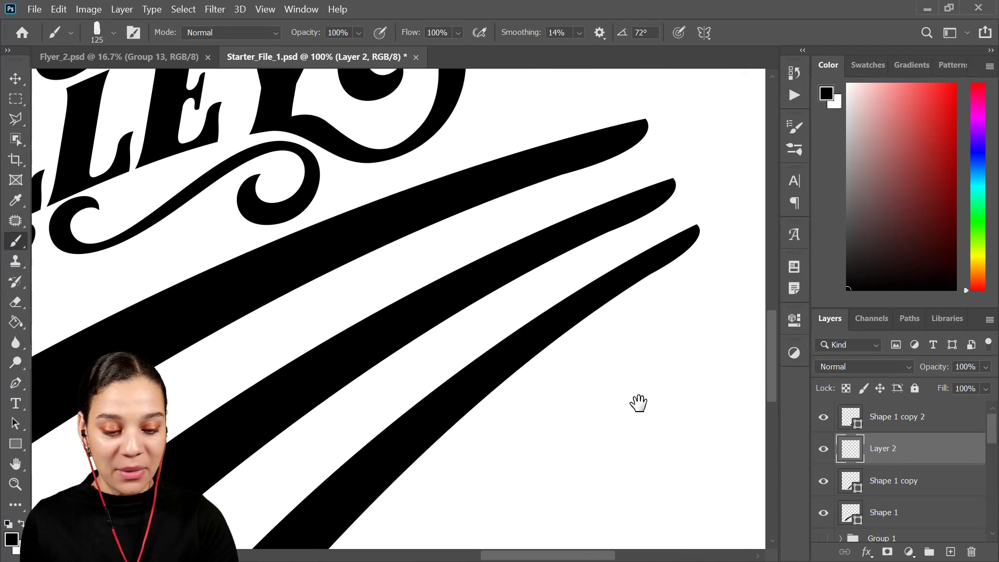
key("bracketleft")
key("bracketleft")
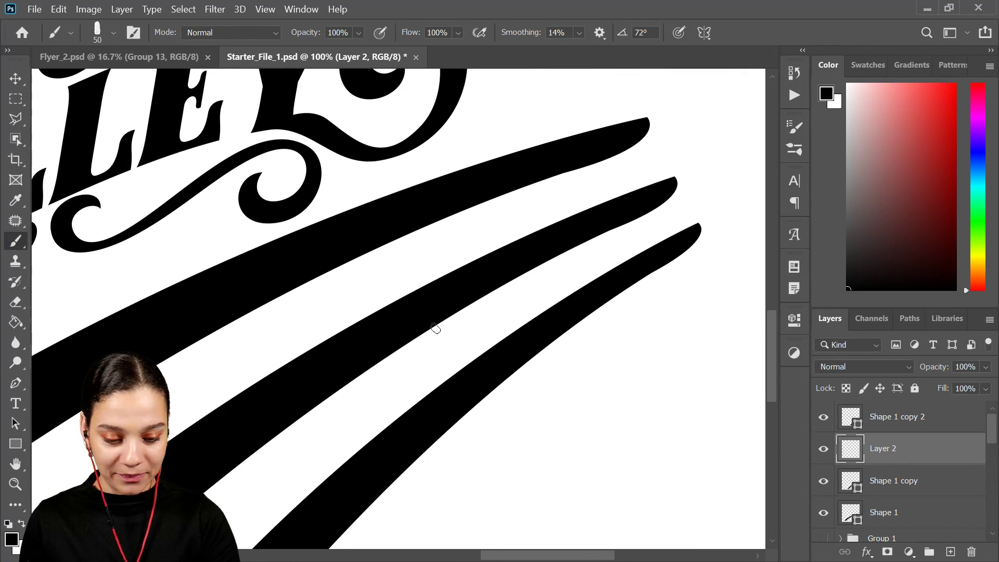
Step: Paint four filled black hearts along the gap between the first and second swooshes, growing larger toward the lower-left end
left_click_drag(392, 368, 537, 321)
left_click_drag(432, 388, 510, 363)
left_click_drag(427, 366, 477, 348)
mouse_move(744, 250)
left_mouse_down()
mouse_move(596, 287)
mouse_move(593, 308)
left_mouse_up()
mouse_move(535, 190)
left_mouse_down()
mouse_move(546, 206)
mouse_move(568, 179)
left_mouse_up()
left_click_drag(420, 360, 558, 248)
mouse_move(463, 186)
left_mouse_down()
mouse_move(466, 196)
mouse_move(442, 192)
mouse_move(489, 173)
mouse_move(471, 193)
left_mouse_up()
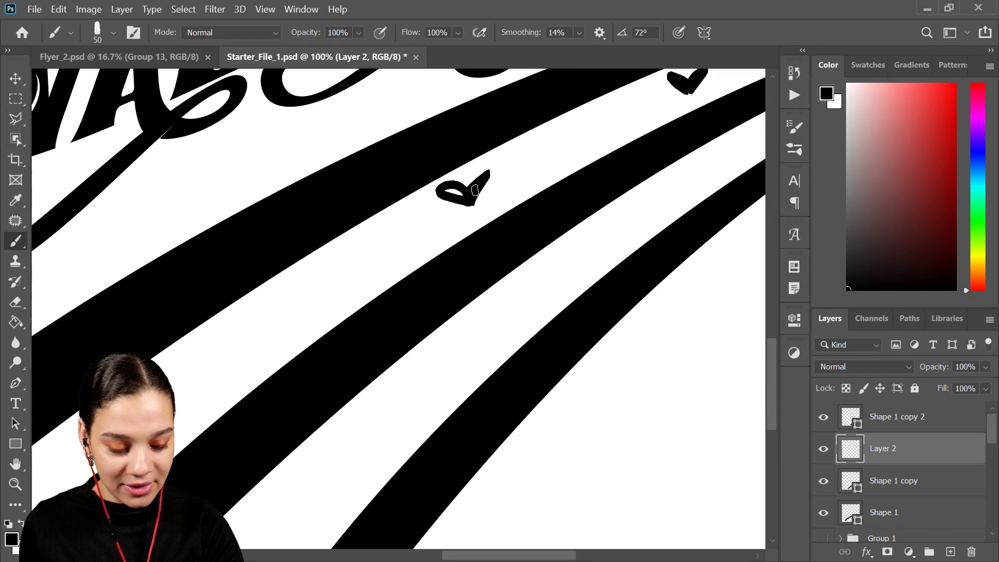
left_click_drag(372, 372, 399, 216)
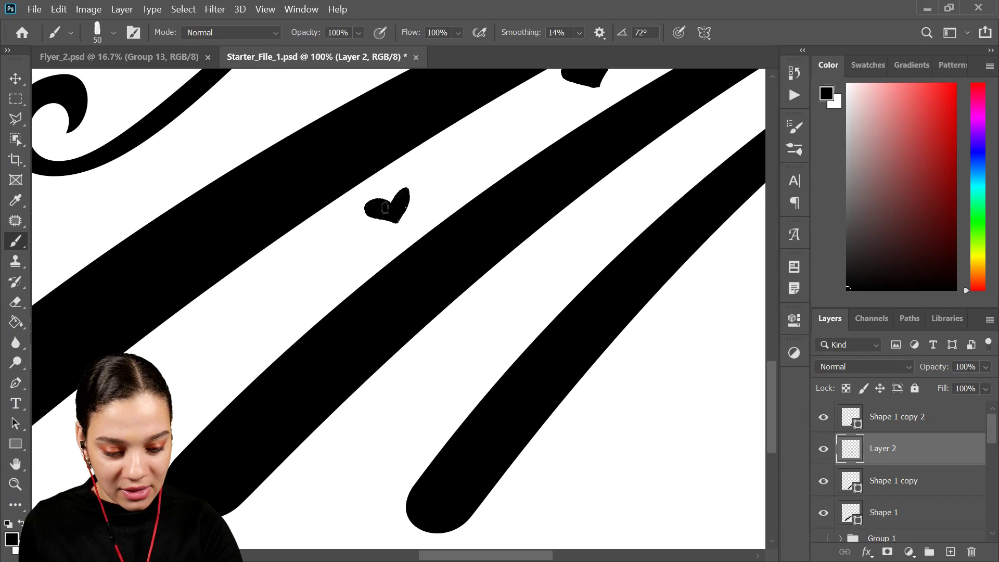
left_click_drag(227, 400, 378, 281)
mouse_move(342, 250)
left_mouse_down()
mouse_move(327, 263)
mouse_move(356, 258)
mouse_move(370, 234)
mouse_move(337, 254)
left_mouse_up()
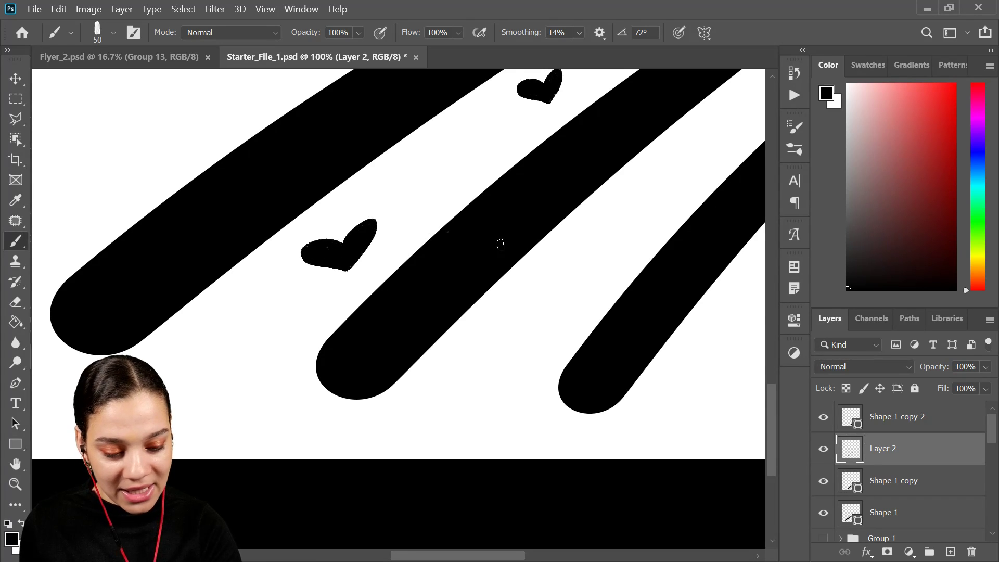
Step: Paint four filled black hearts along the gap between the second and third swooshes, shrinking toward the tapered upper-right end
left_click_drag(645, 295, 437, 290)
mouse_move(388, 242)
left_mouse_down()
mouse_move(357, 246)
mouse_move(394, 257)
mouse_move(389, 246)
mouse_move(397, 258)
mouse_move(405, 234)
left_mouse_up()
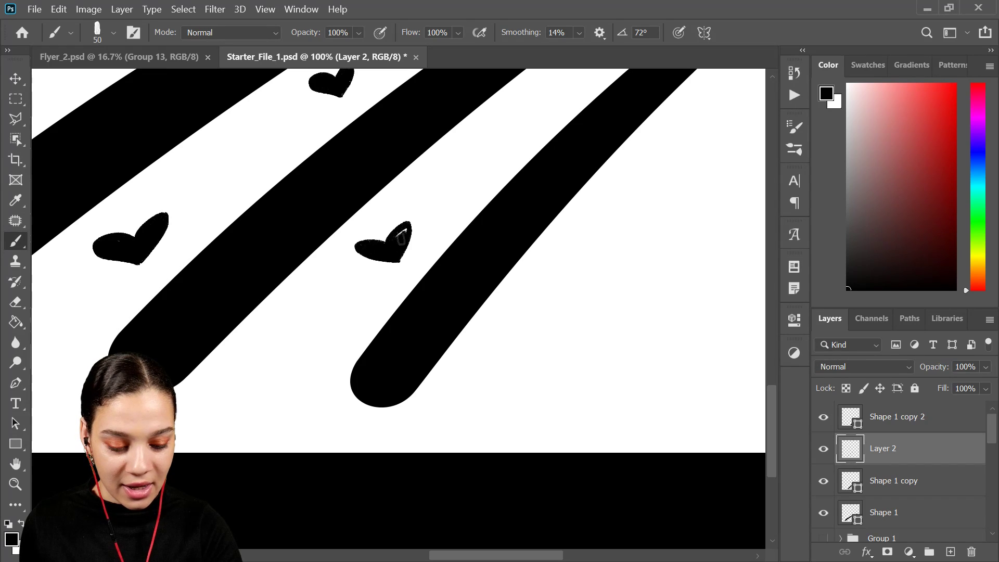
left_click_drag(577, 143, 444, 316)
mouse_move(387, 272)
left_mouse_down()
mouse_move(394, 279)
mouse_move(412, 256)
mouse_move(408, 265)
left_mouse_up()
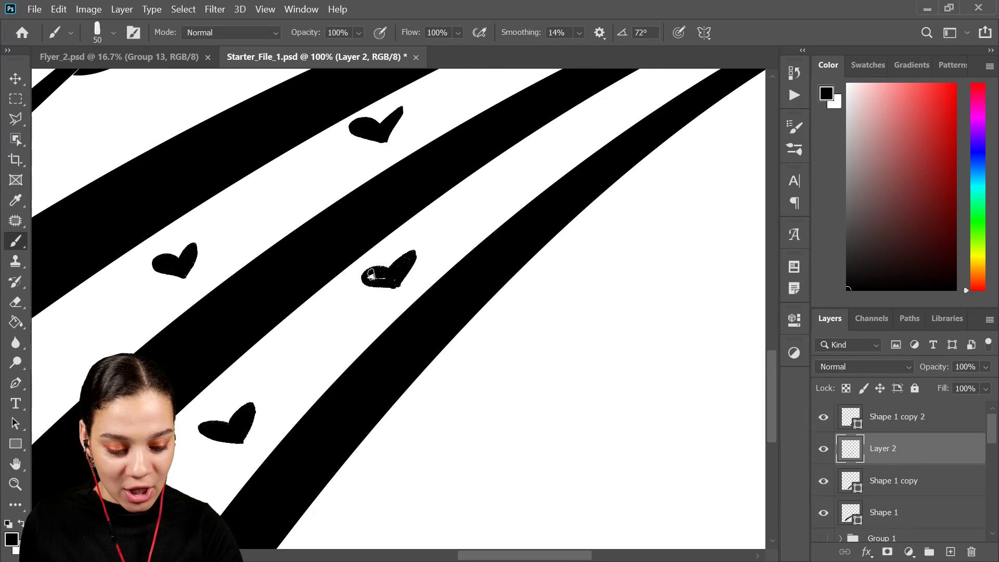
left_click_drag(533, 227, 439, 305)
left_click_drag(452, 235, 453, 242)
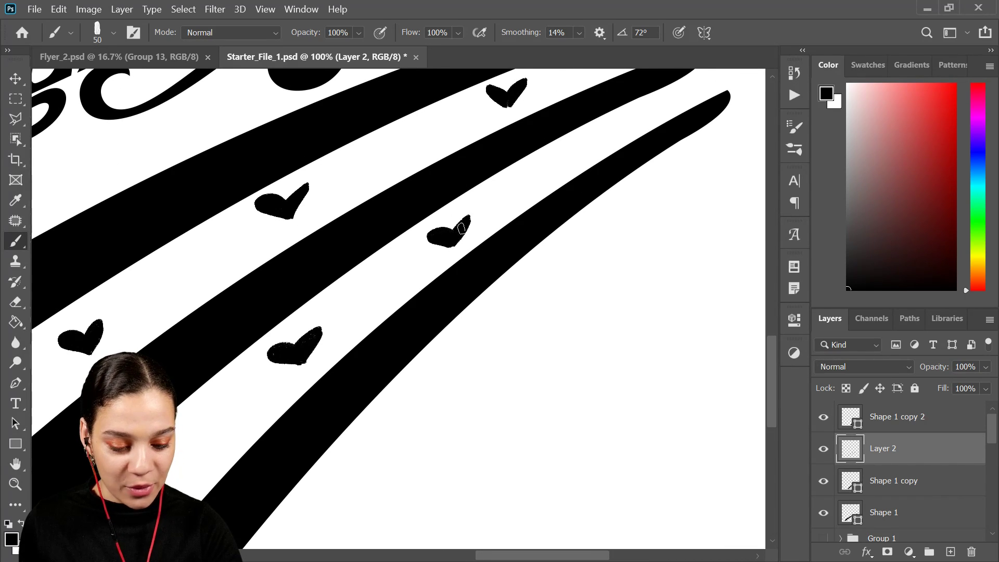
left_click_drag(640, 189, 560, 257)
left_click_drag(545, 192, 540, 203)
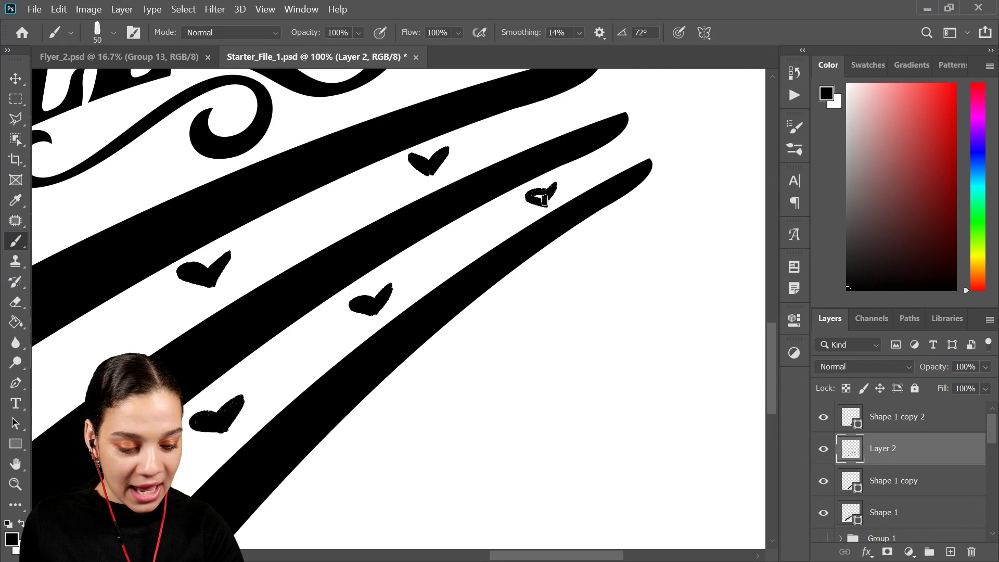
Step: Paint four filled black hearts in a row beneath the third swoosh, following its curve
left_click_drag(562, 318, 570, 218)
mouse_move(650, 155)
left_mouse_down()
mouse_move(607, 227)
mouse_move(623, 196)
left_mouse_up()
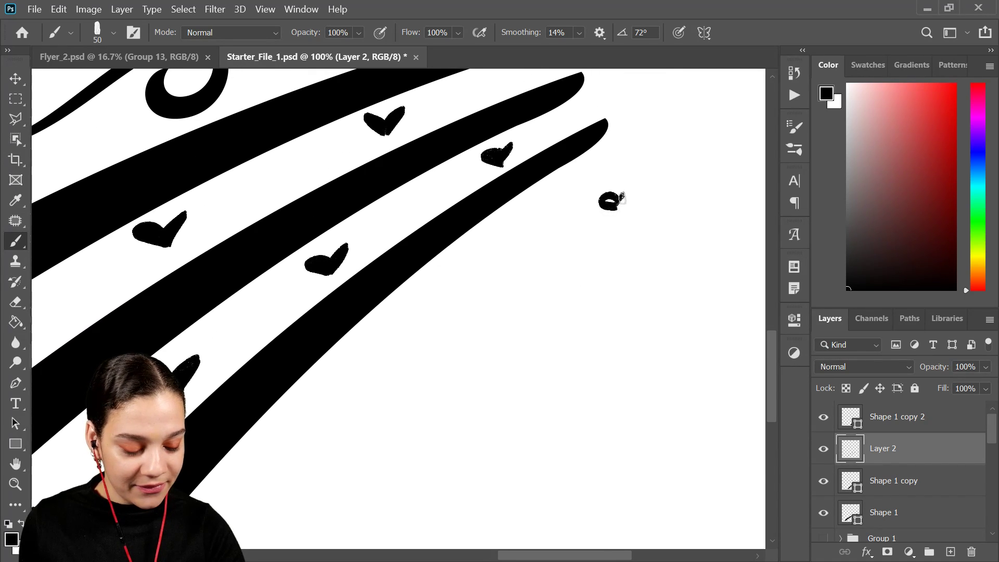
mouse_move(475, 280)
left_mouse_down()
mouse_move(500, 292)
mouse_move(512, 271)
mouse_move(494, 285)
left_mouse_up()
left_click_drag(460, 388, 547, 255)
mouse_move(484, 254)
left_mouse_down()
mouse_move(489, 265)
mouse_move(496, 258)
left_mouse_up()
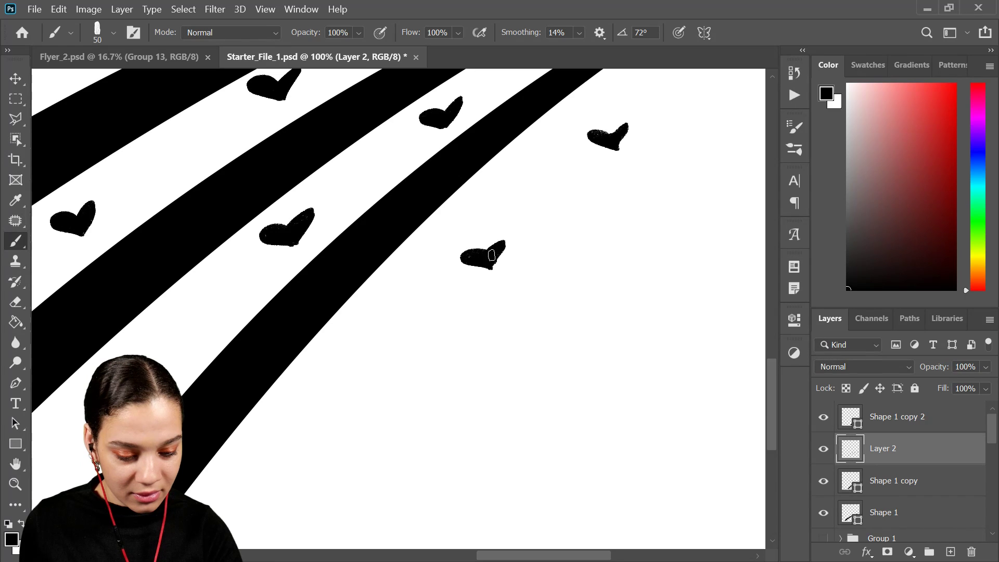
left_click_drag(473, 323, 538, 260)
left_click_drag(422, 344, 433, 345)
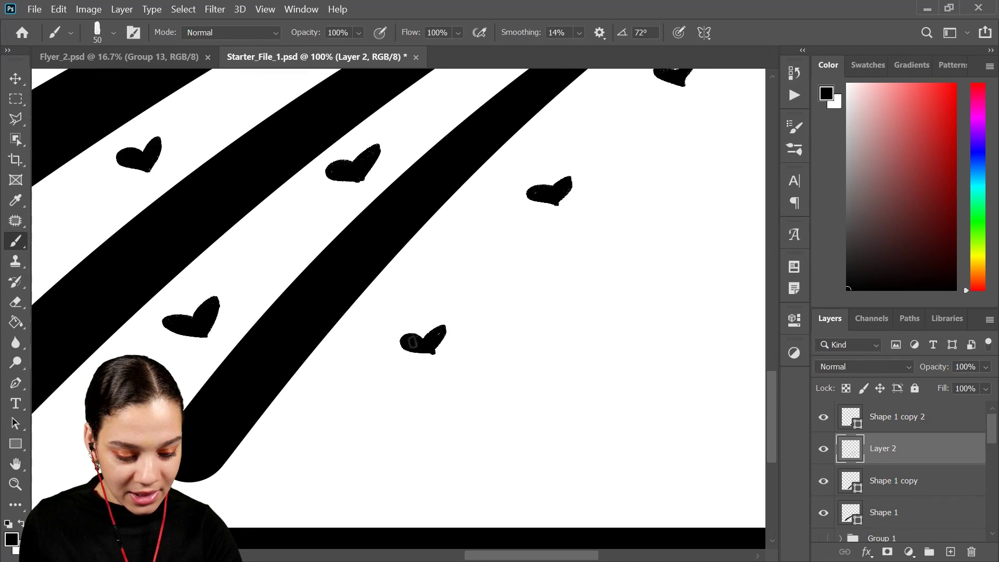
Step: Select all artwork layers from Shape 1 copy 2 down to Ellipse 1 and group them above Layer 0
scroll(435, 330, "down", 4)
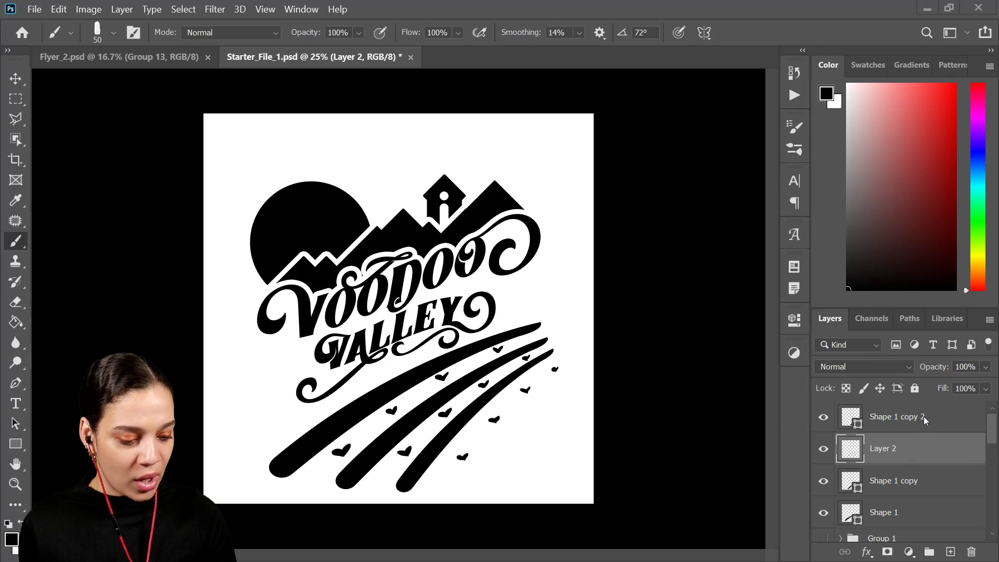
left_click(944, 424)
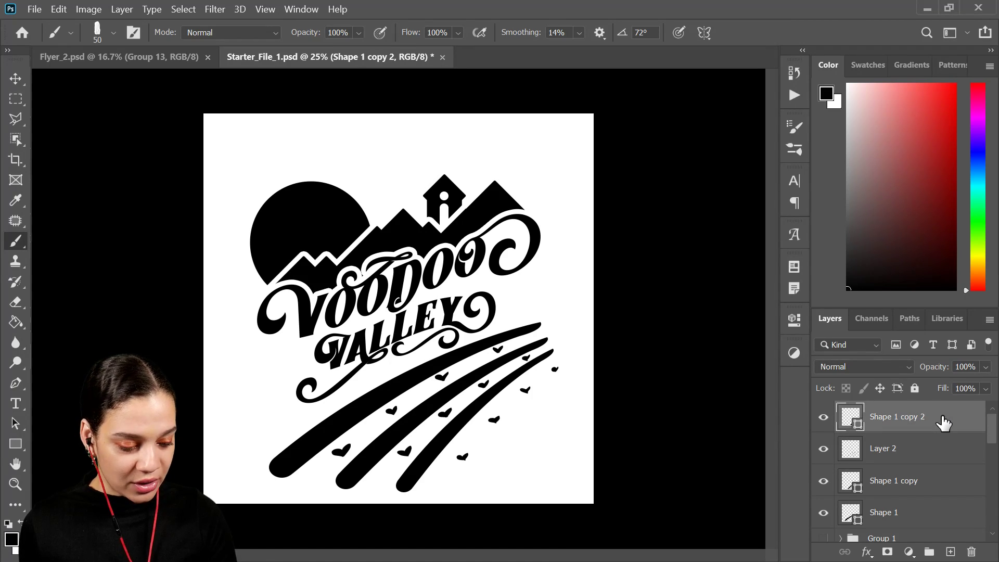
scroll(942, 422, "down", 5)
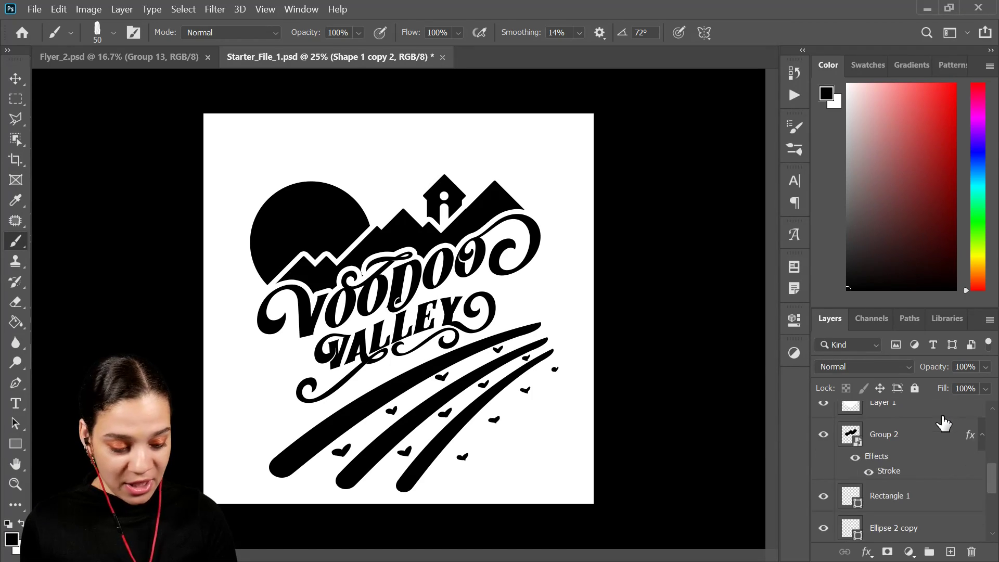
left_click(928, 503, "shift")
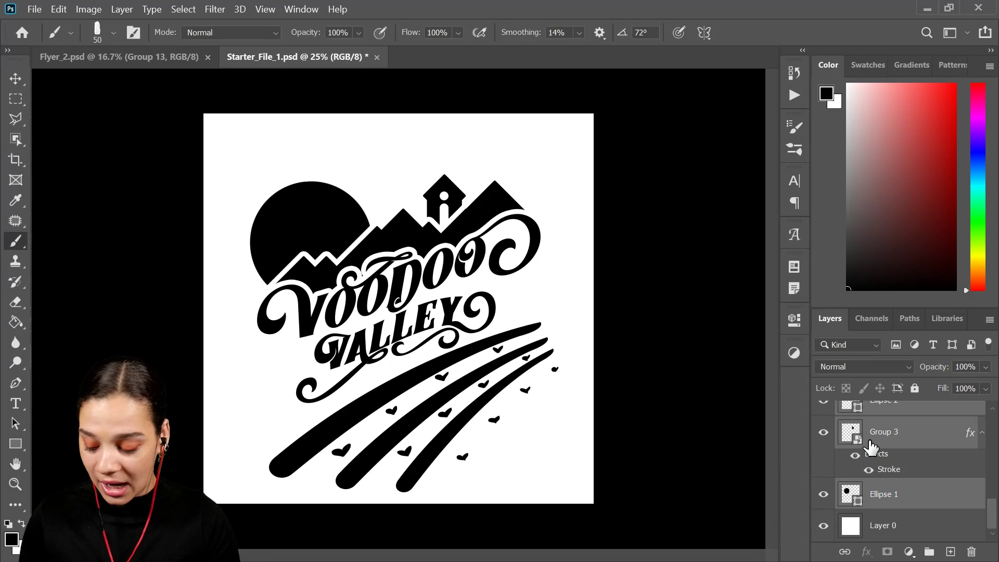
key("ctrl+g")
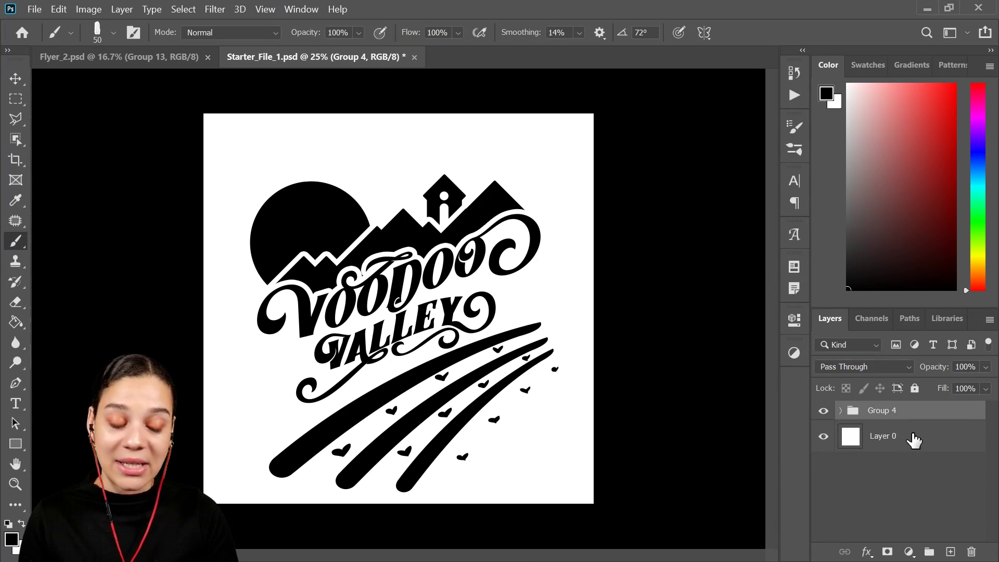
Step: Move the grouped artwork upward to centre it vertically on the white canvas
key("ctrl+t")
left_click_drag(477, 402, 471, 381)
key("Return")
key("b")
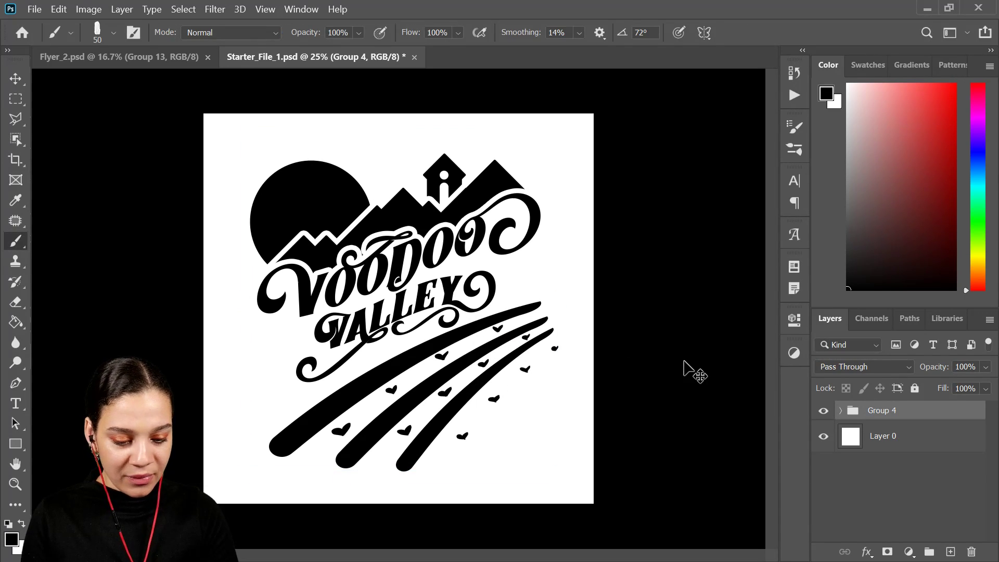
Step: Load the RGB channel as a selection and invert it so only the black artwork is selected
key("ctrl+plus")
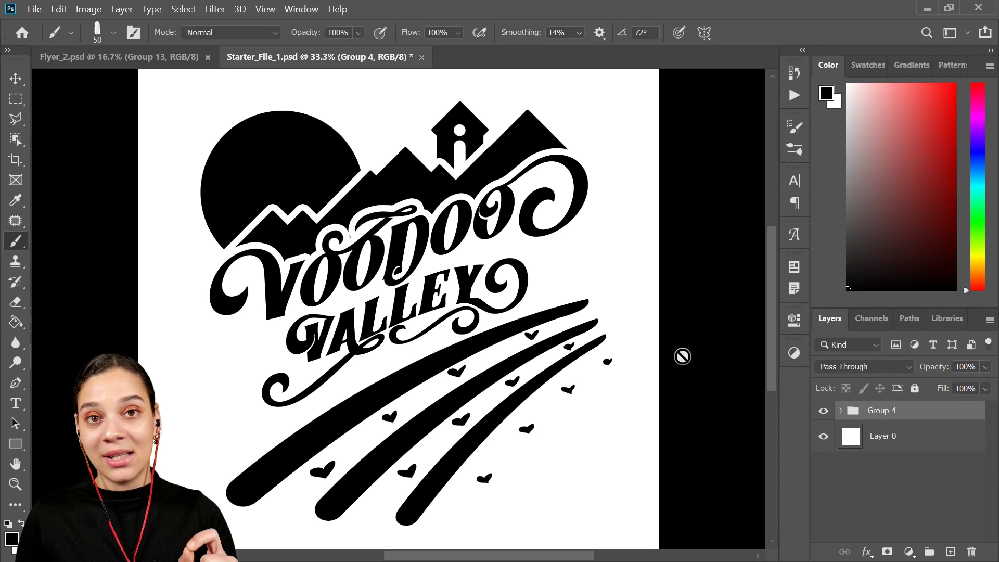
left_click(870, 318)
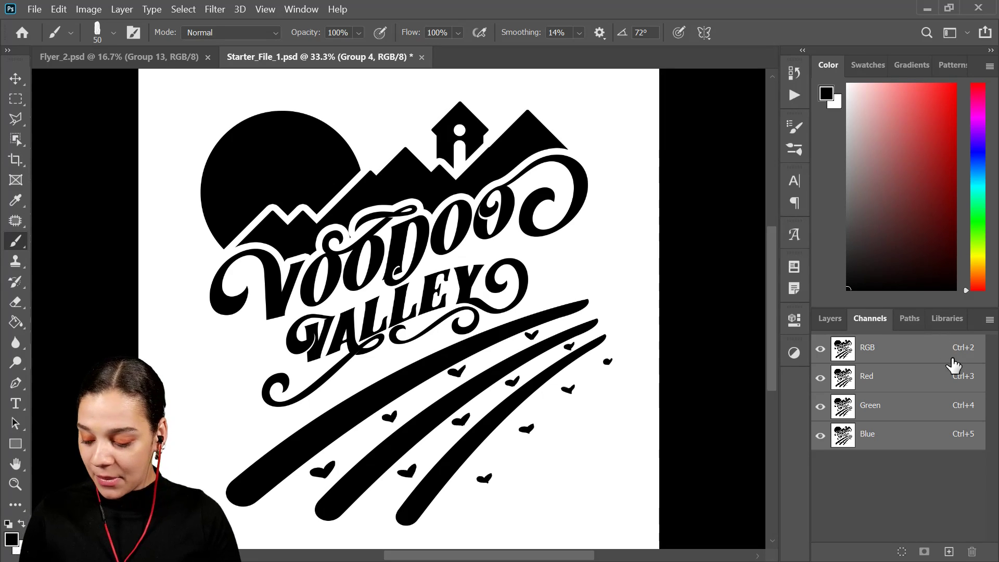
left_click(843, 354, "ctrl")
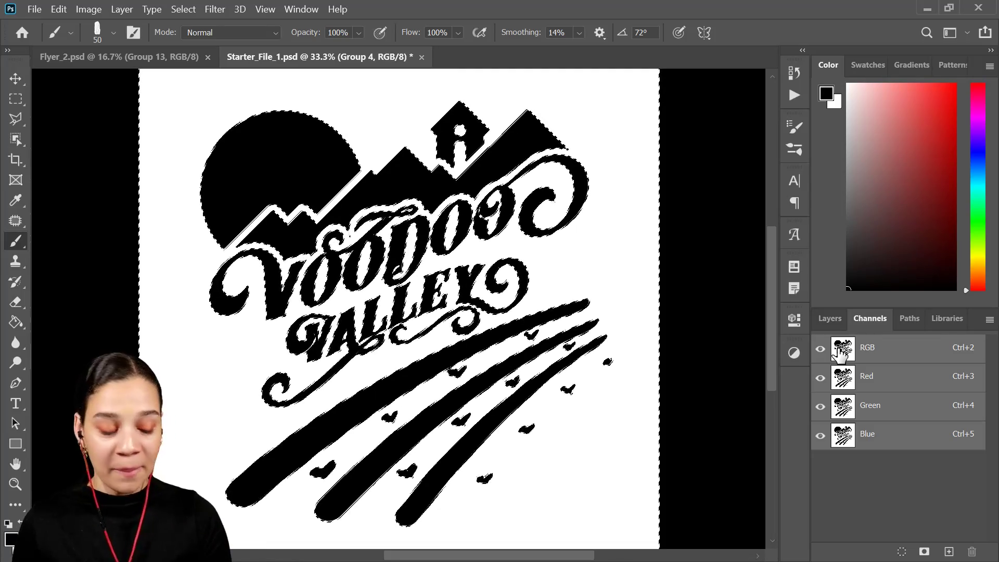
left_click(839, 319)
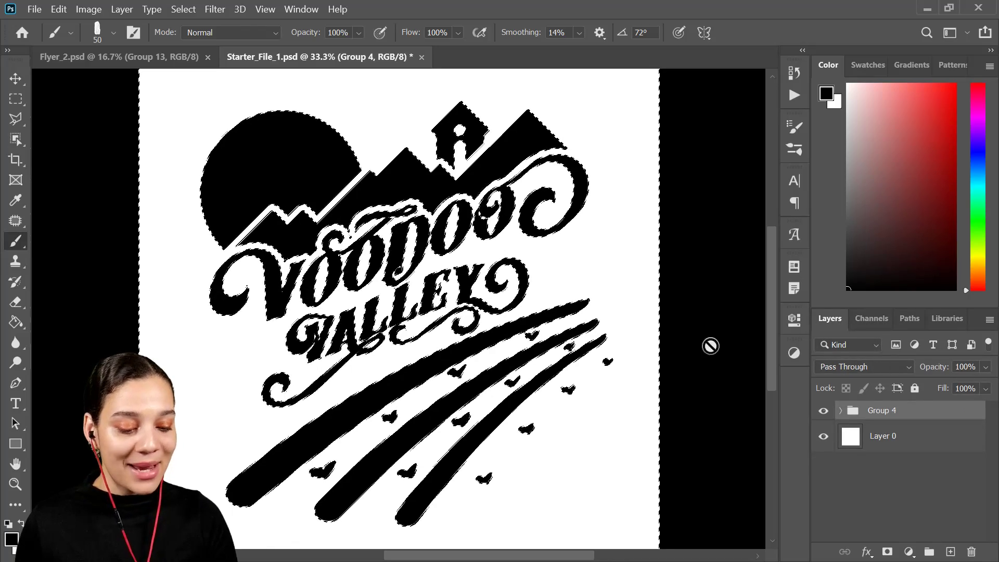
left_click(16, 102)
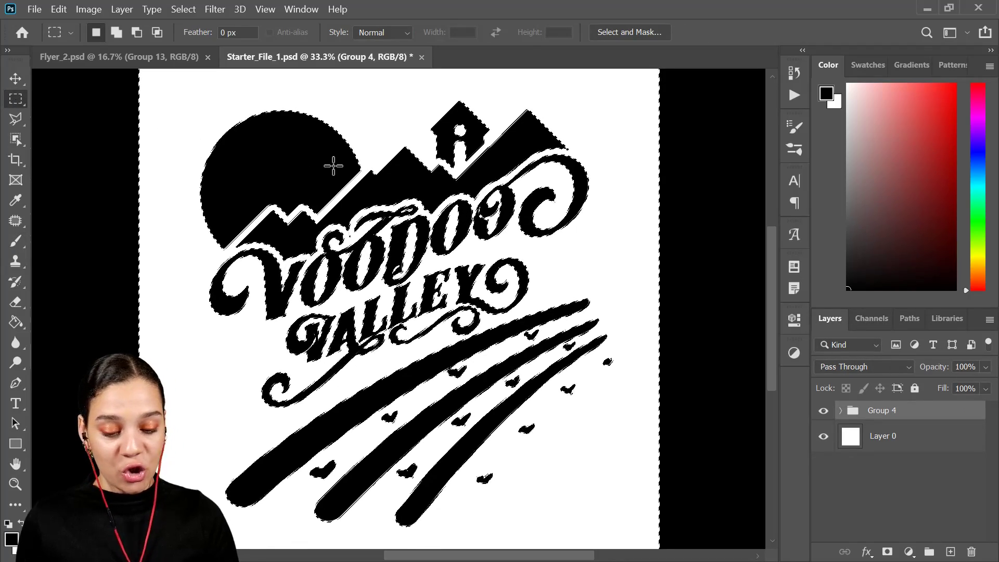
right_click(334, 165)
left_click(434, 190)
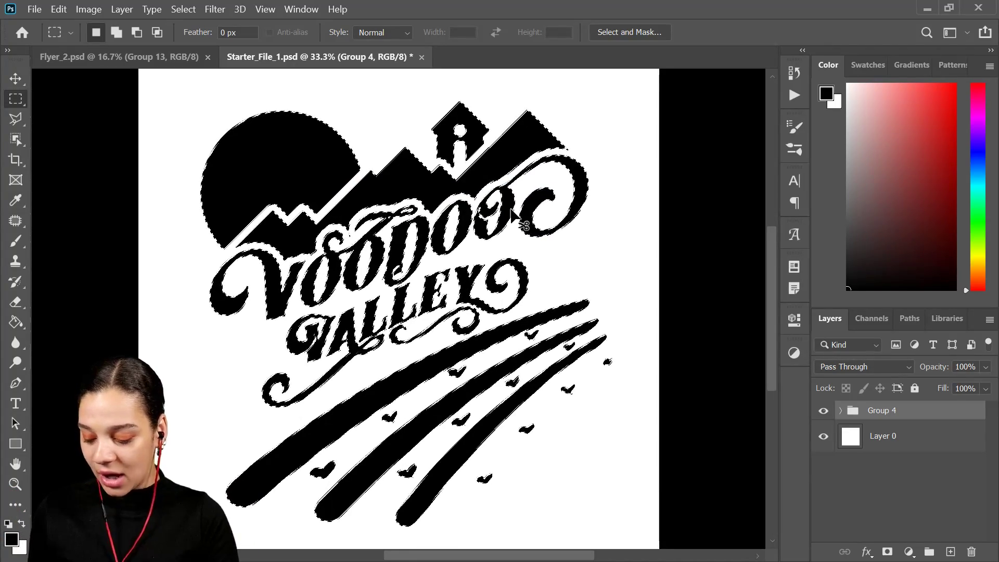
Step: Fill the artwork selection with dark red on a new layer above Group 4 and deselect
key("ctrl+shift+n")
key("Return")
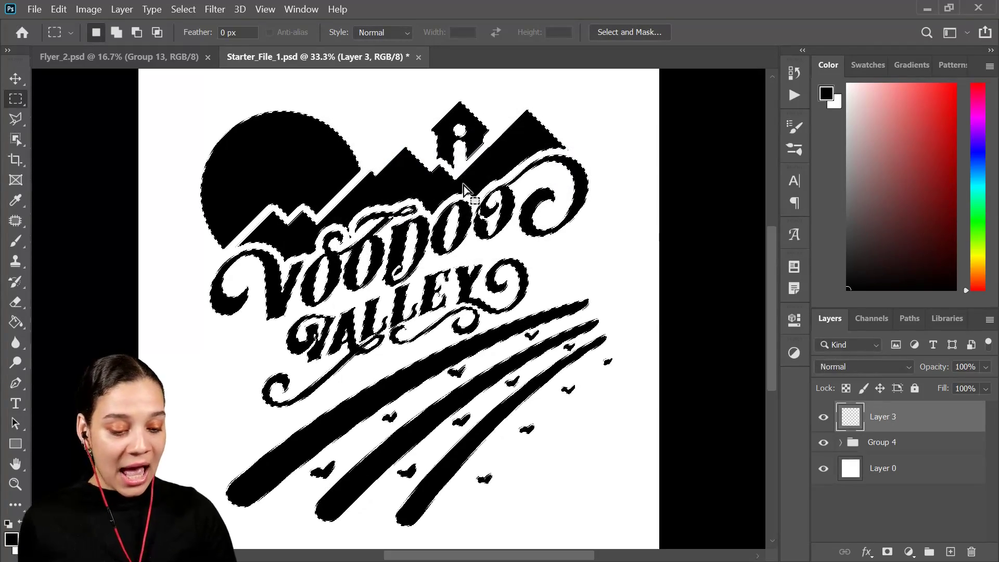
left_click(942, 157)
left_click_drag(943, 157, 955, 152)
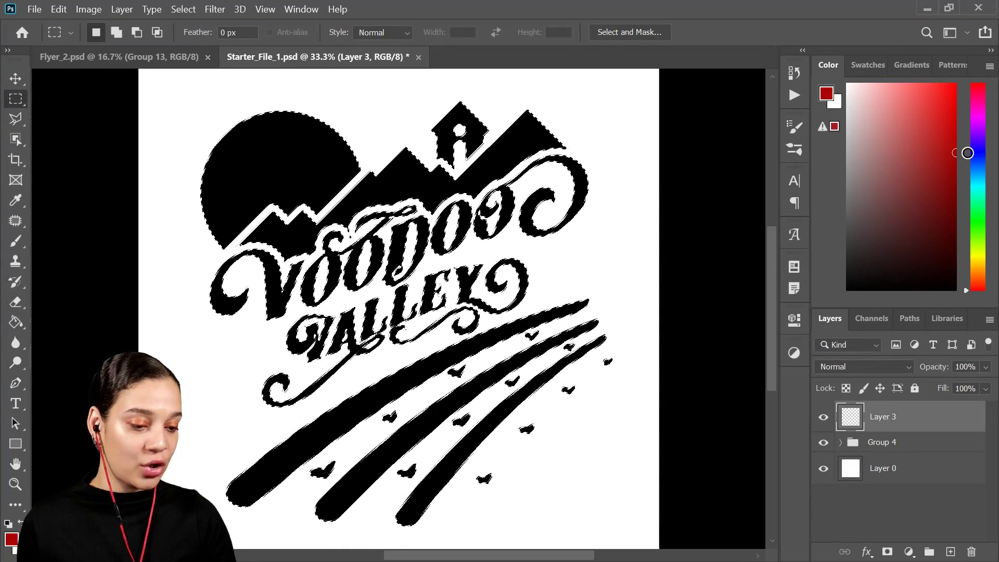
left_click(13, 322)
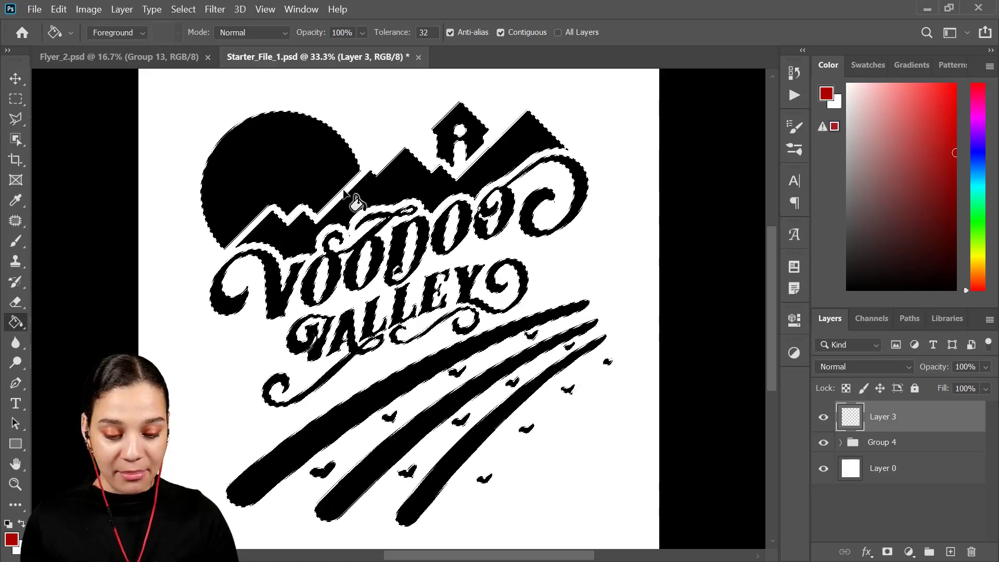
left_click(502, 316)
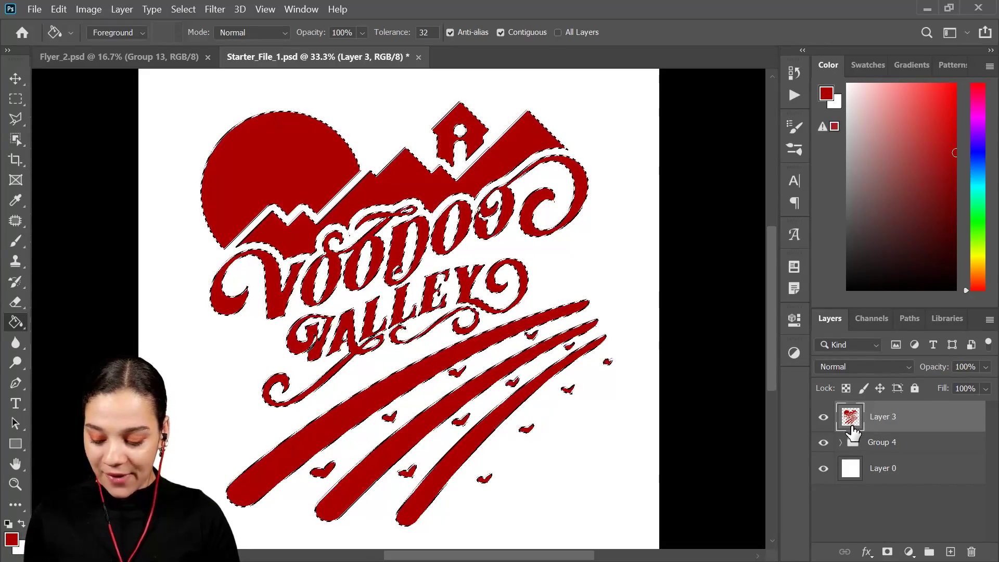
key("ctrl+d")
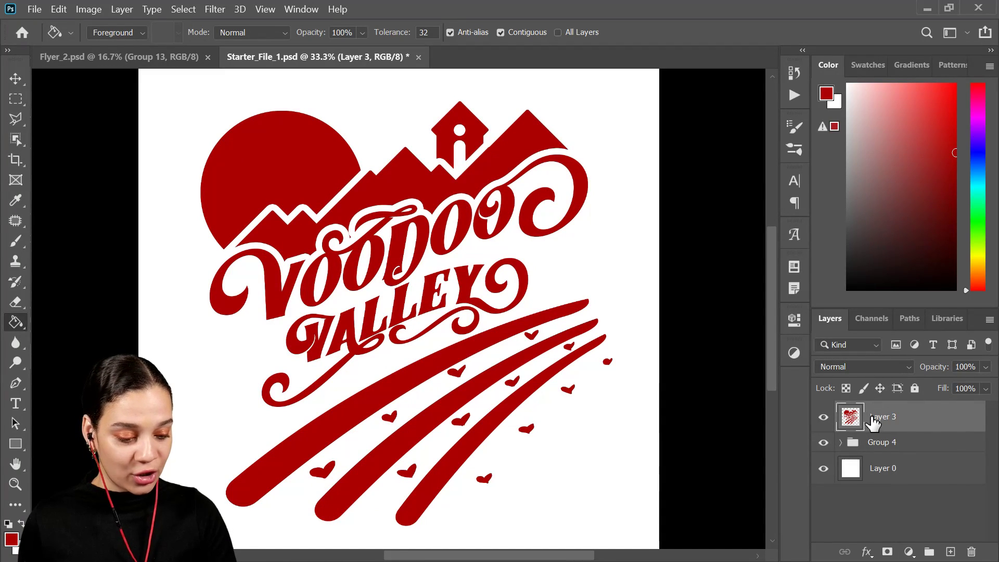
Step: Hide Group 4 and convert the red Layer 3 to a smart object
left_click(823, 441)
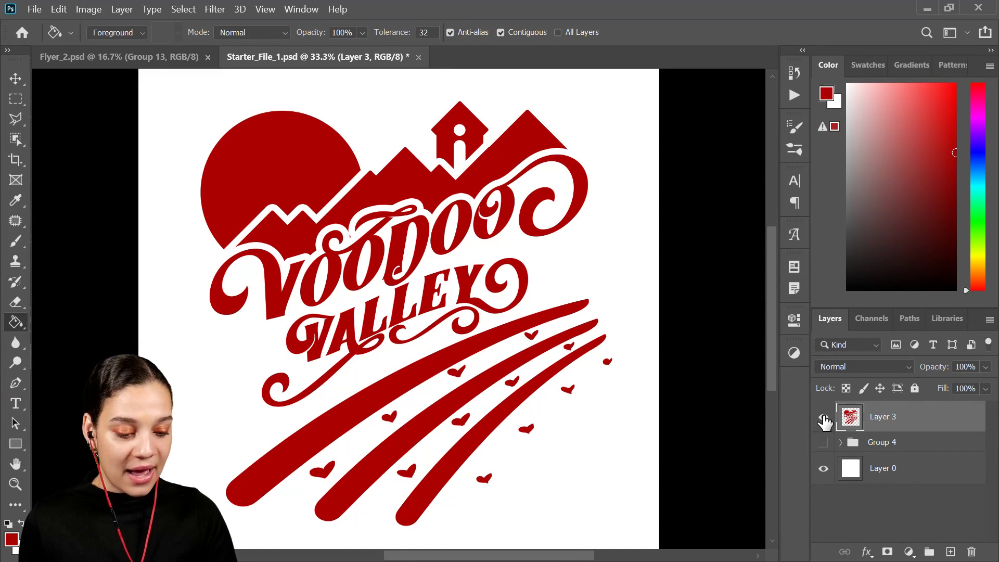
left_click(823, 417)
left_click(823, 417)
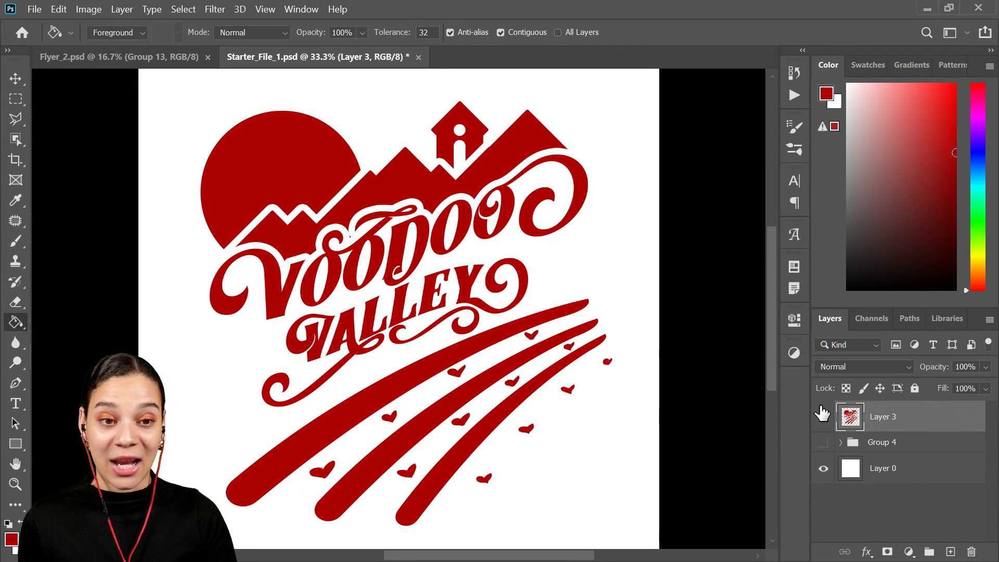
right_click(909, 416)
left_click(778, 234)
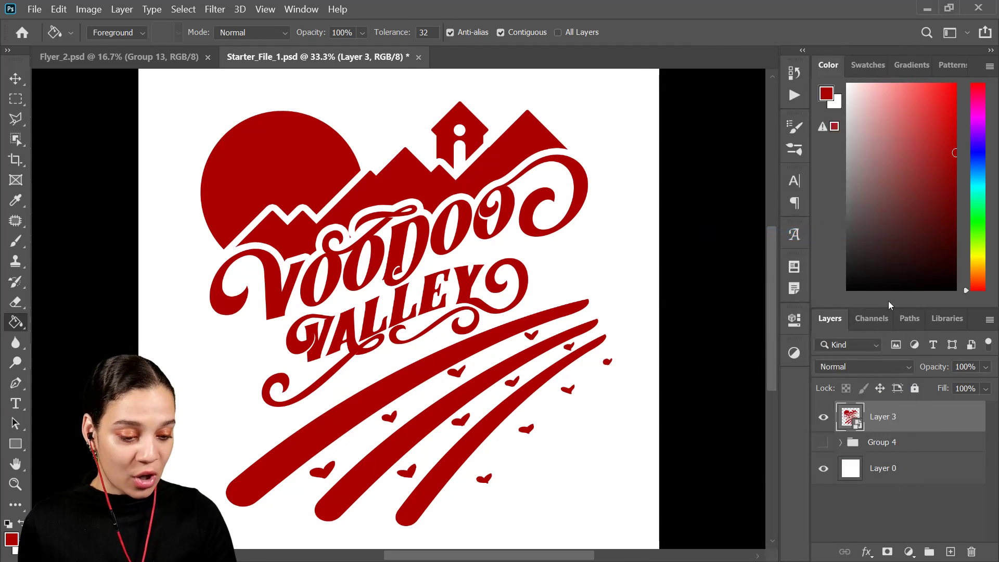
Step: Choose a deep purple foreground colour and add a new empty layer directly above Group 4
left_click(978, 138)
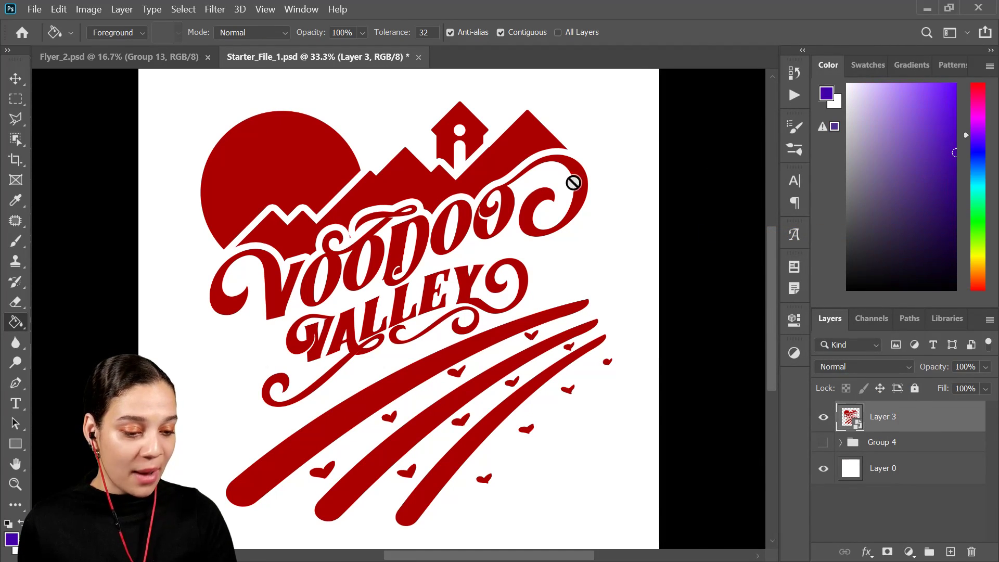
left_click(911, 438)
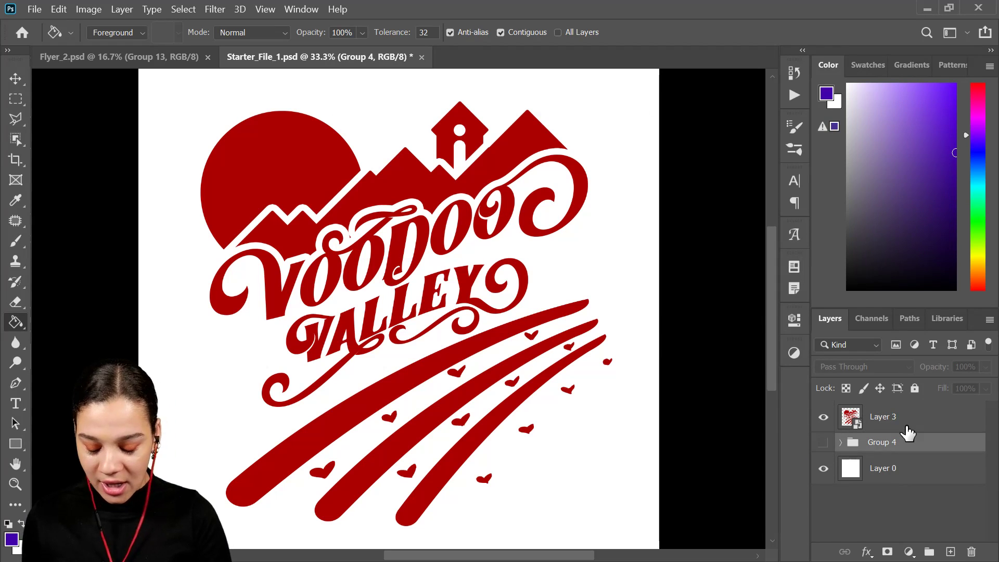
key("ctrl+shift+alt+n")
Step: Try painting broad purple strokes behind the red artwork with the Brush tool at 800 px
key("b")
key("bracketright")
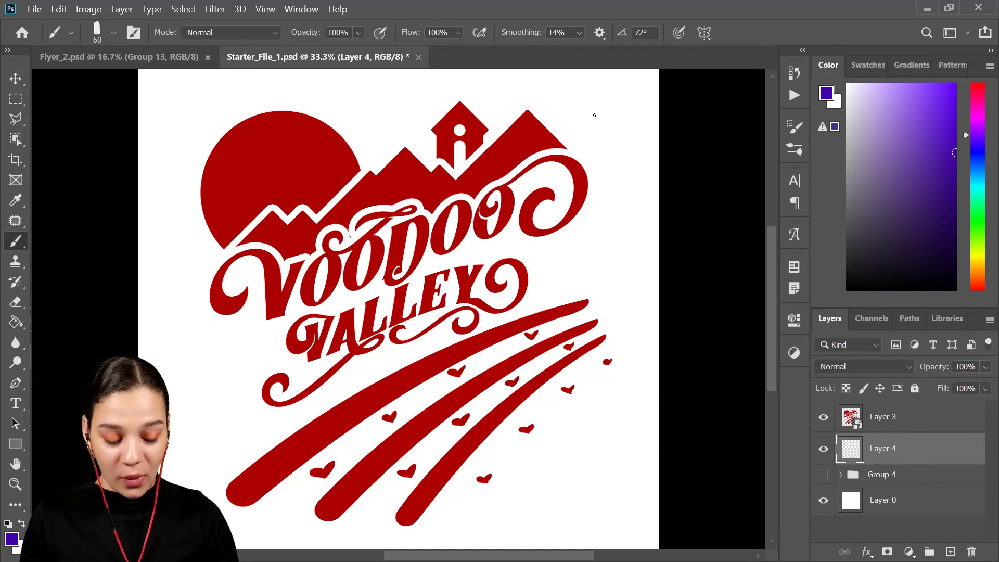
key("bracketright")
key("bracketright")
key("bracketright")
key("bracketright")
key("bracketright")
key("bracketright")
key("bracketright")
key("bracketright")
key("bracketright")
key("bracketright")
mouse_move(591, 122)
left_mouse_down()
mouse_move(336, 275)
mouse_move(201, 315)
mouse_move(185, 184)
mouse_move(380, 287)
mouse_move(606, 329)
mouse_move(489, 411)
mouse_move(546, 446)
left_mouse_up()
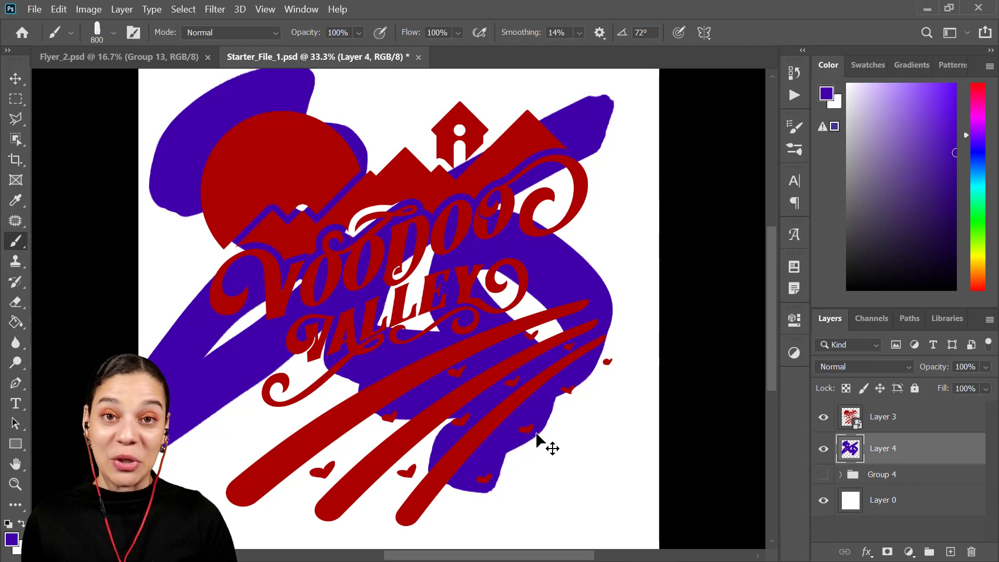
key("ctrl+z")
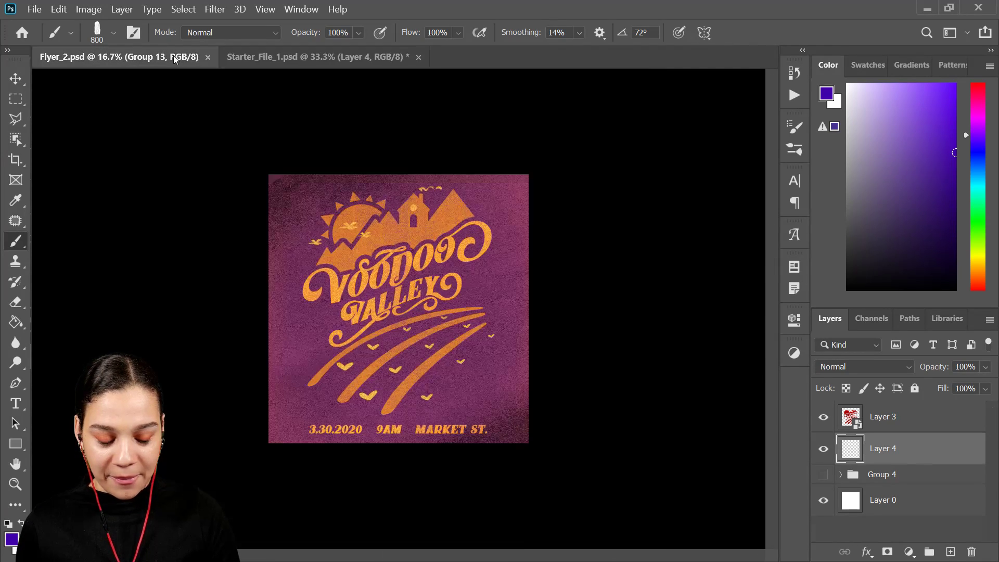
Step: Examine the finished flyer in Flyer_2.psd, from the sun and house down to the swooshes and event details
left_click(173, 55)
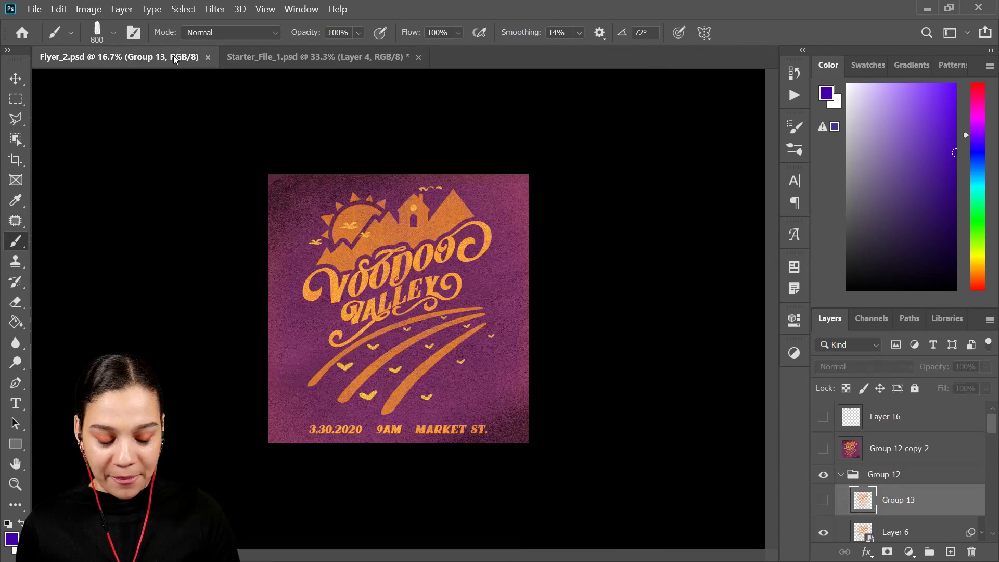
key("ctrl+plus")
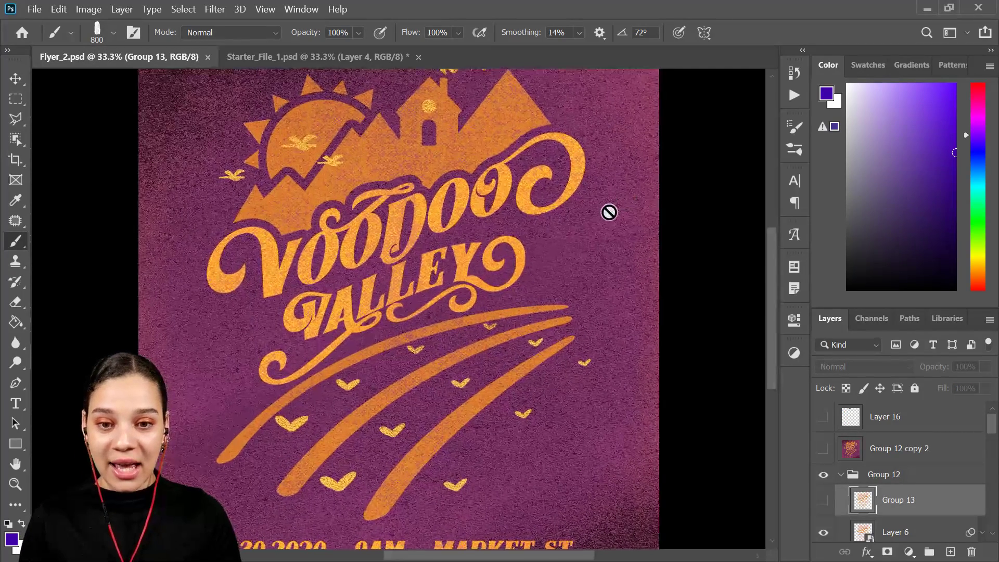
left_click_drag(430, 298, 499, 232)
left_click_drag(603, 203, 583, 237)
left_click_drag(574, 193, 573, 239)
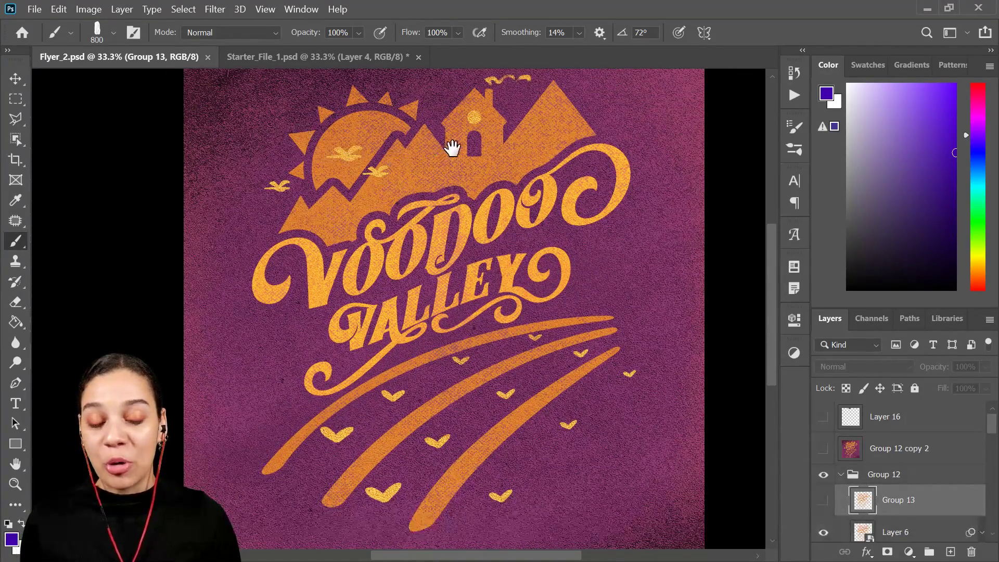
scroll(446, 145, "up", 2)
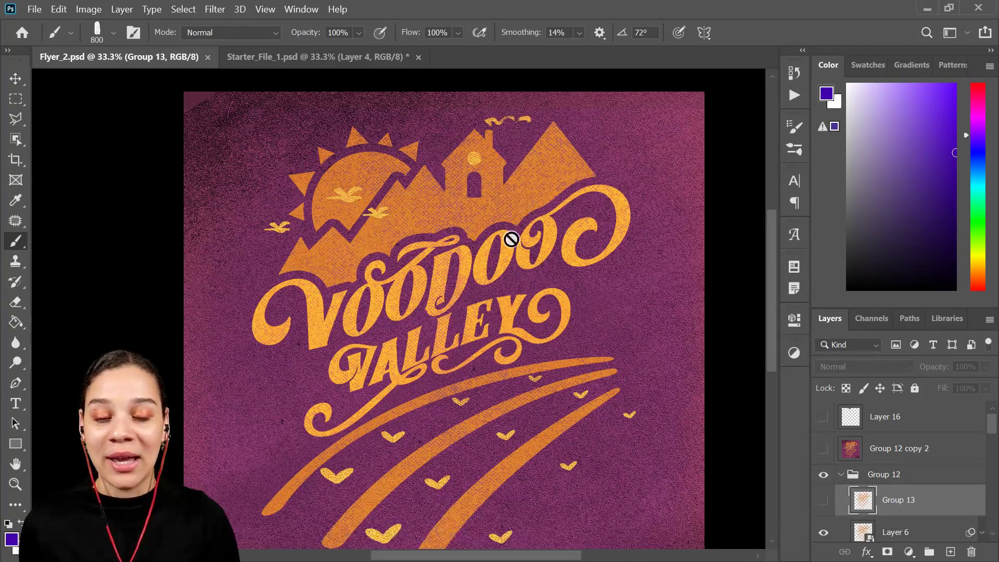
scroll(513, 296, "down", 3)
scroll(520, 322, "down", 2)
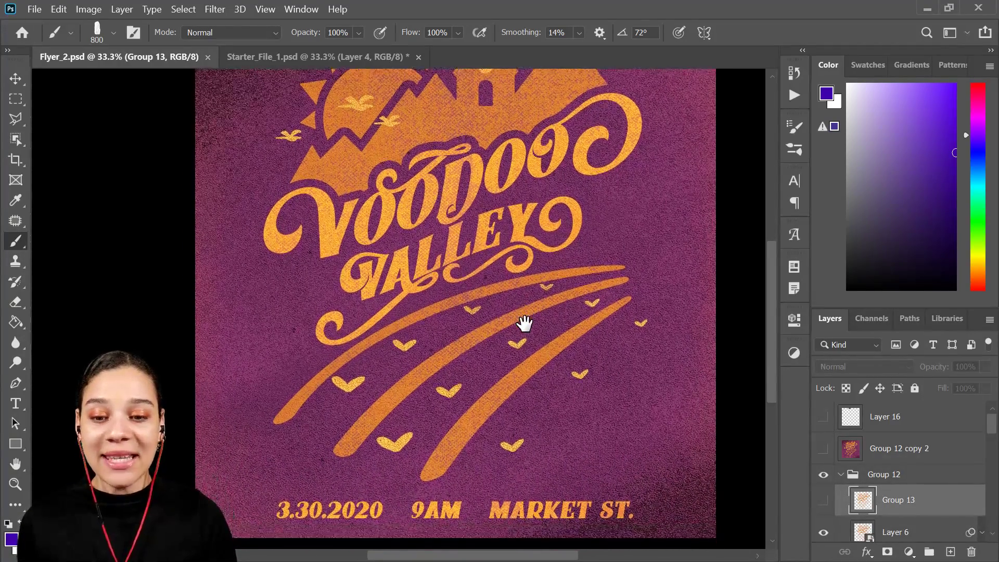
key("ctrl+minus")
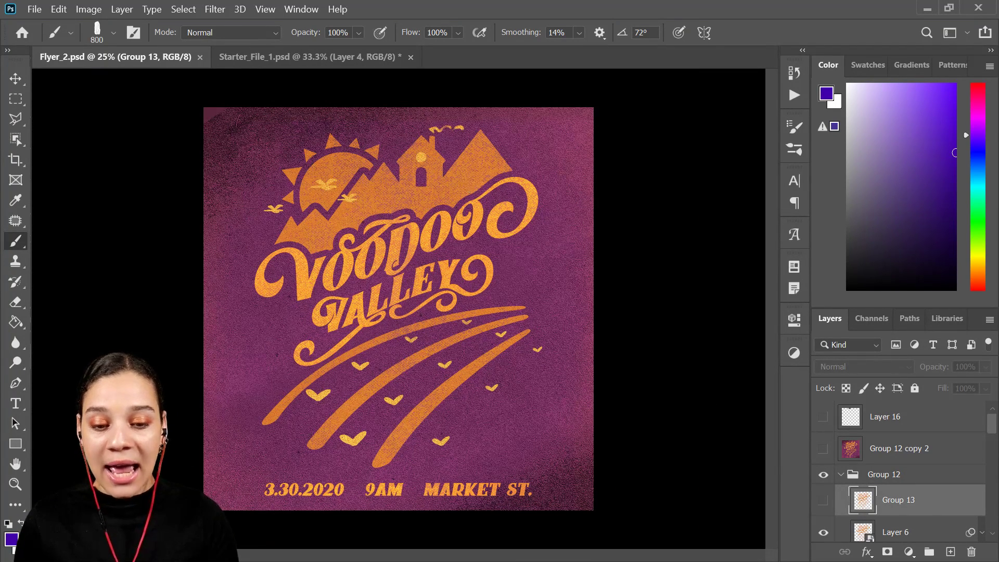
Step: Switch to Discord and try to upload the finished flyer to the current-challenge channel
key("alt+Tab")
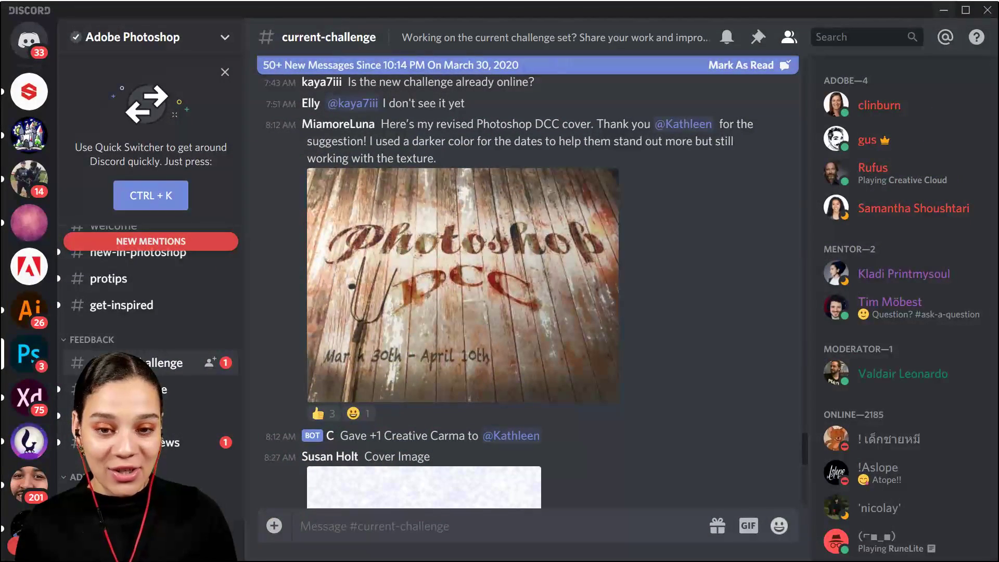
scroll(642, 400, "down", 6)
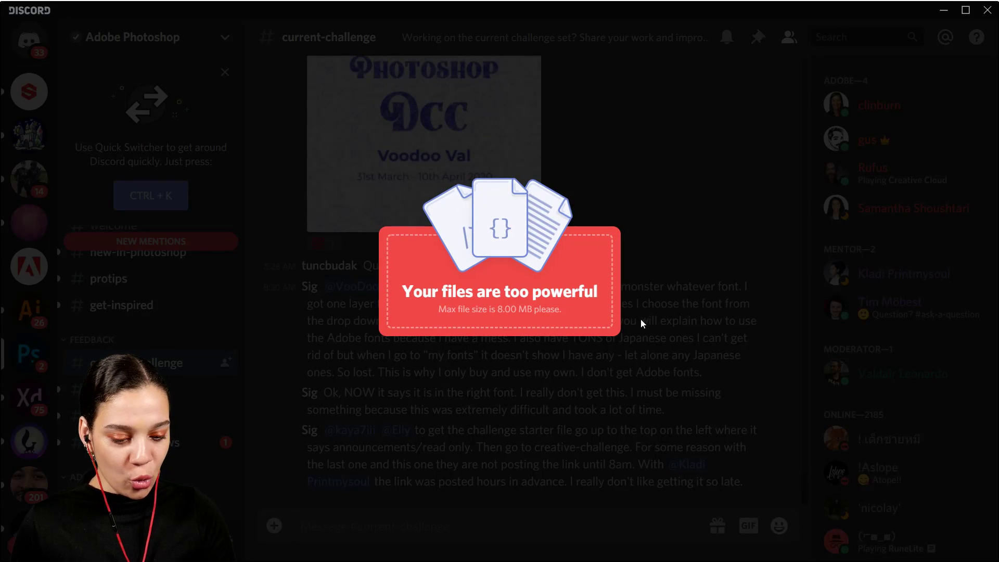
left_click(650, 340)
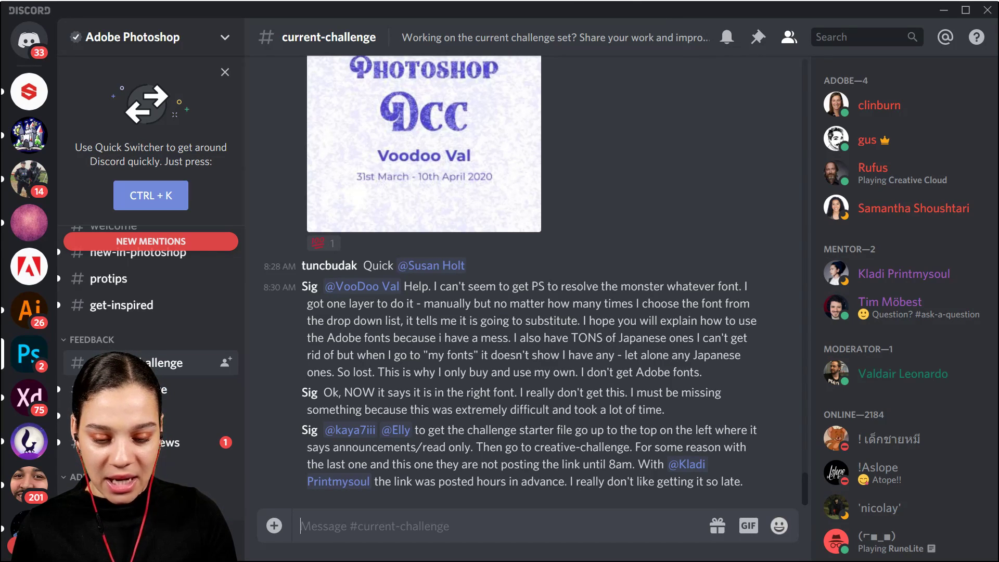
Step: Switch back to Photoshop and resize the Flyer_2.psd image to 5 inches wide
key("alt+Tab")
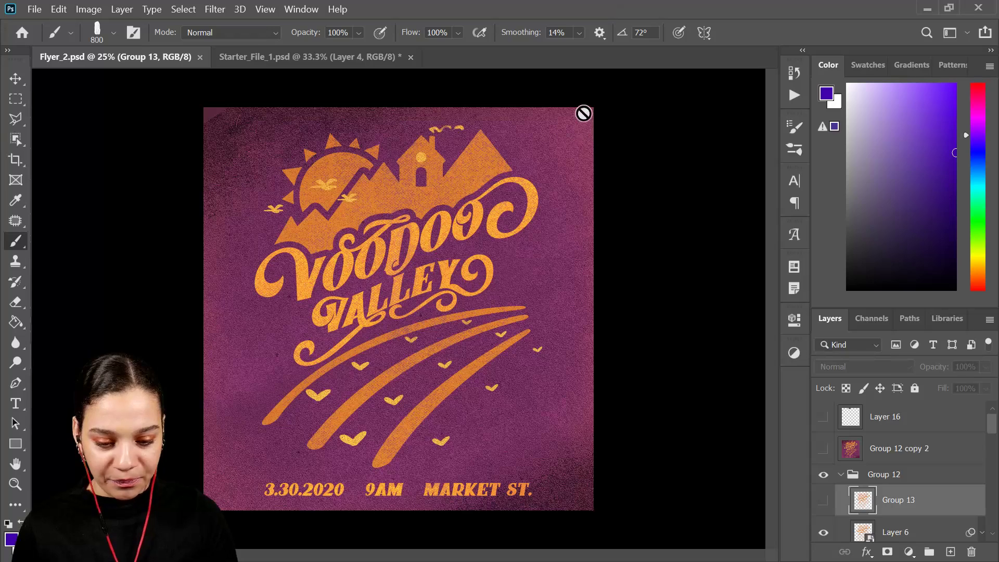
key("ctrl+alt+i")
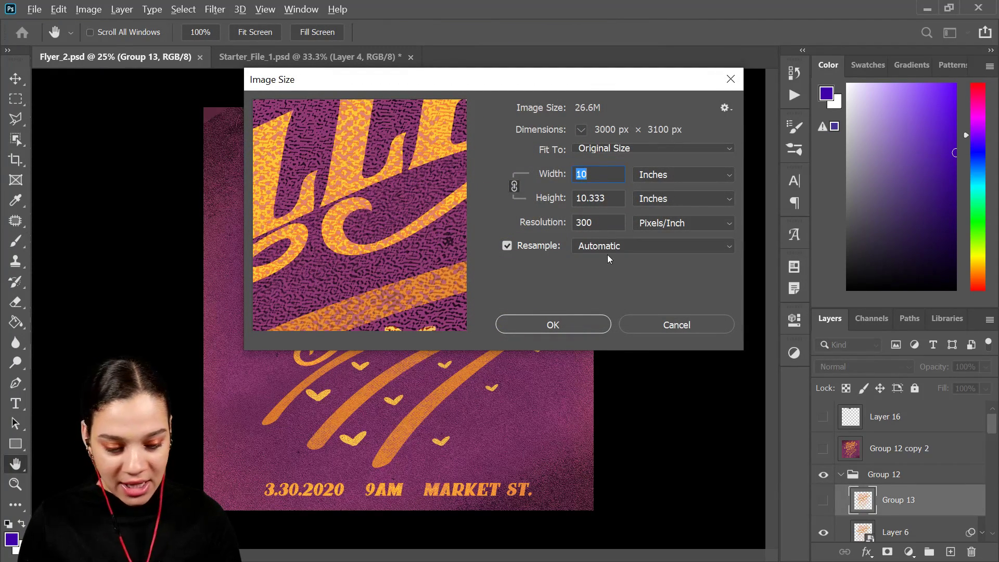
type("5")
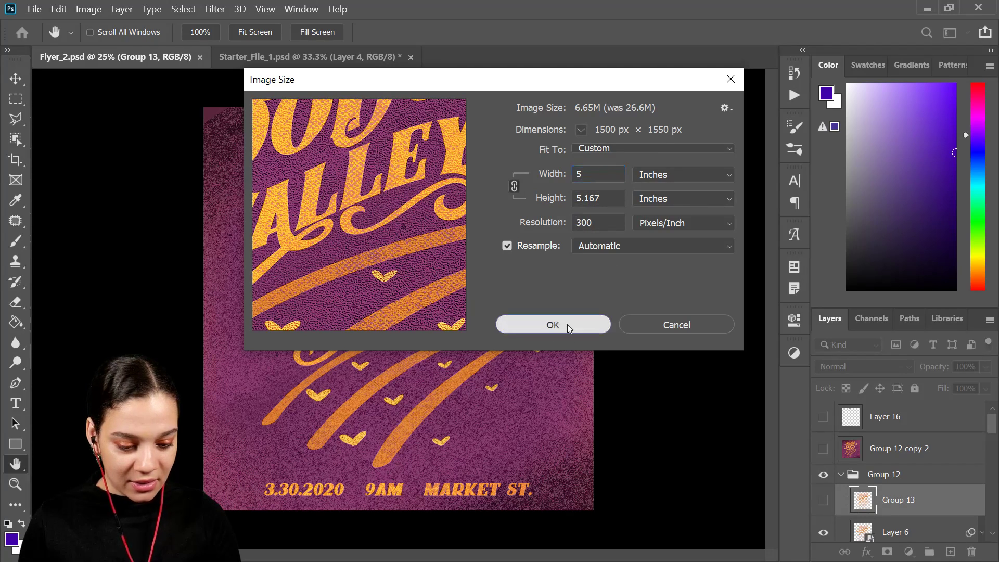
left_click(567, 323)
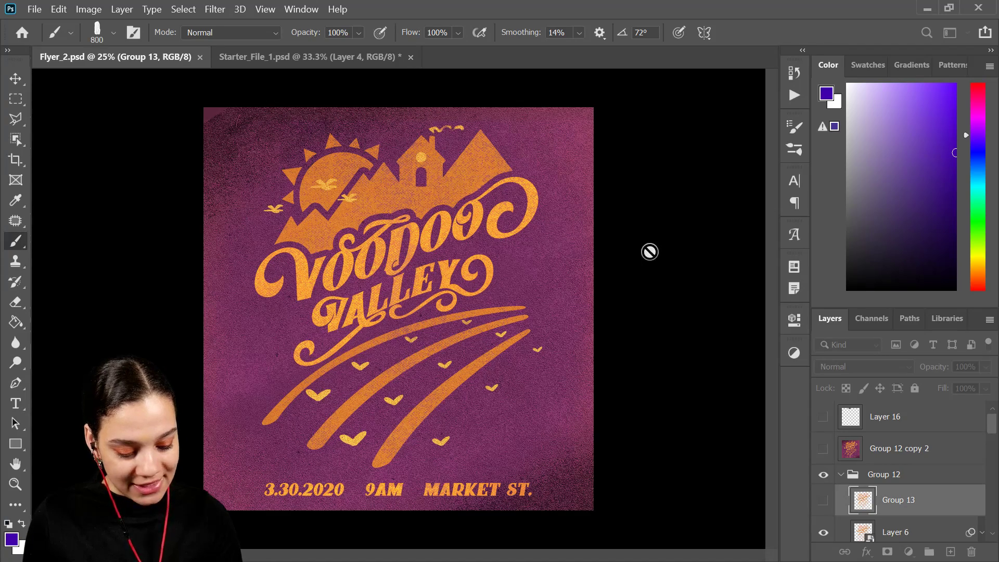
key("ctrl+plus")
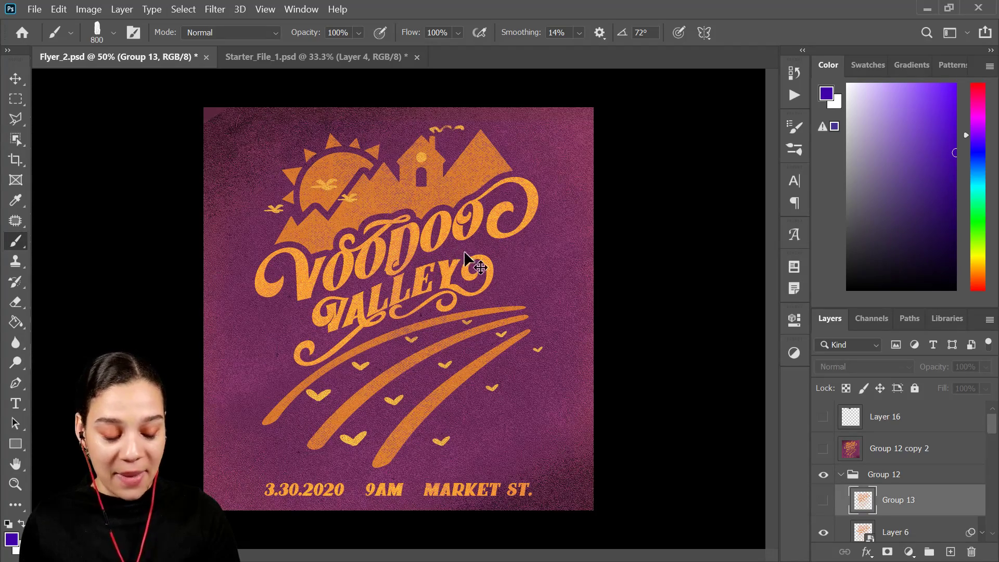
Step: Save a copy of the resized flyer as the JPEG Flyer_sm.jpg with Maximum quality 12 and the Baseline ("Standard") format option
key("ctrl+shift+s")
left_click(547, 407)
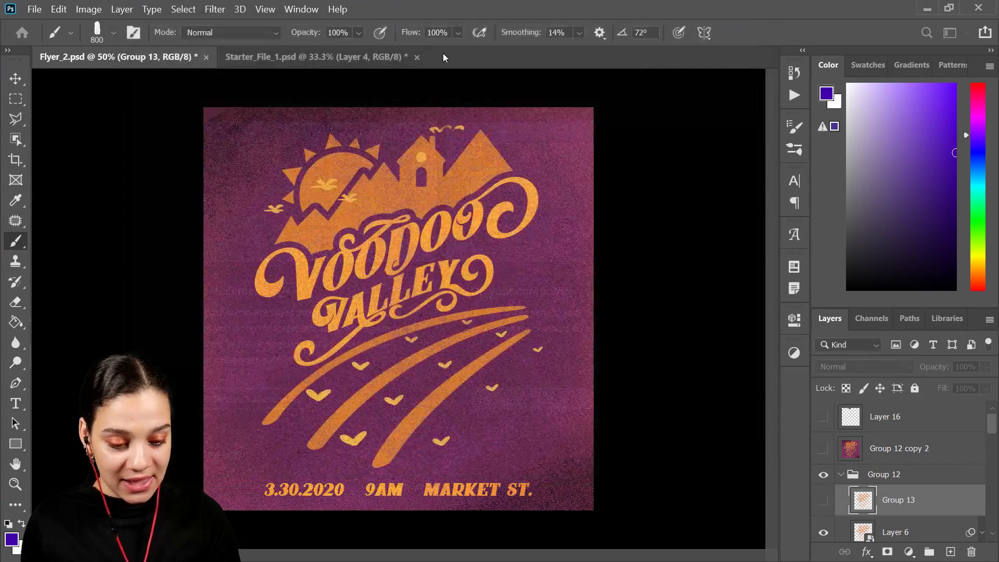
left_click_drag(476, 14, 480, 0)
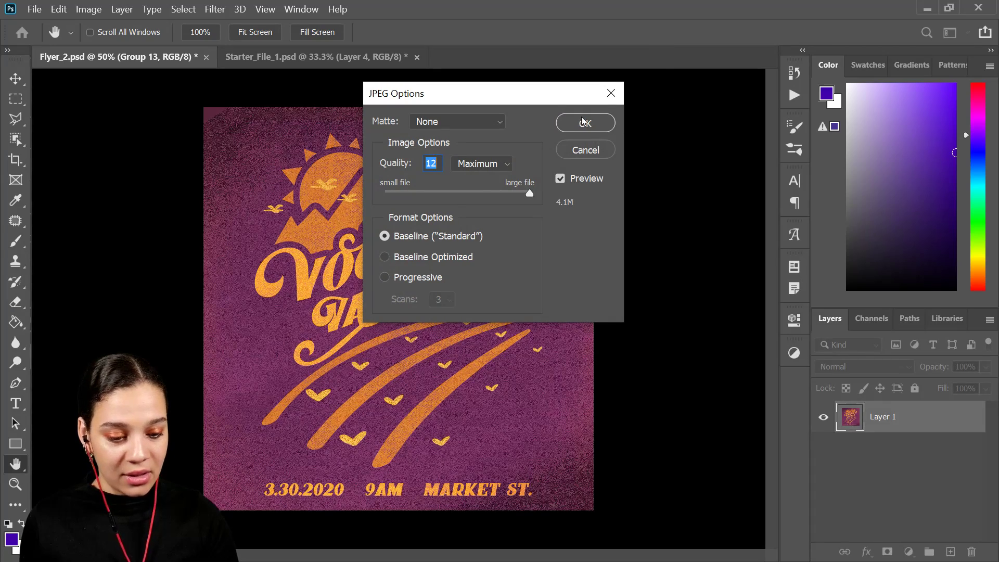
left_click(584, 123)
Step: Switch to Discord, post Flyer_sm.jpg in current-challenge with the comment "Here is my Challenge 1 entry!", and open the posted image enlarged
key("alt+Tab")
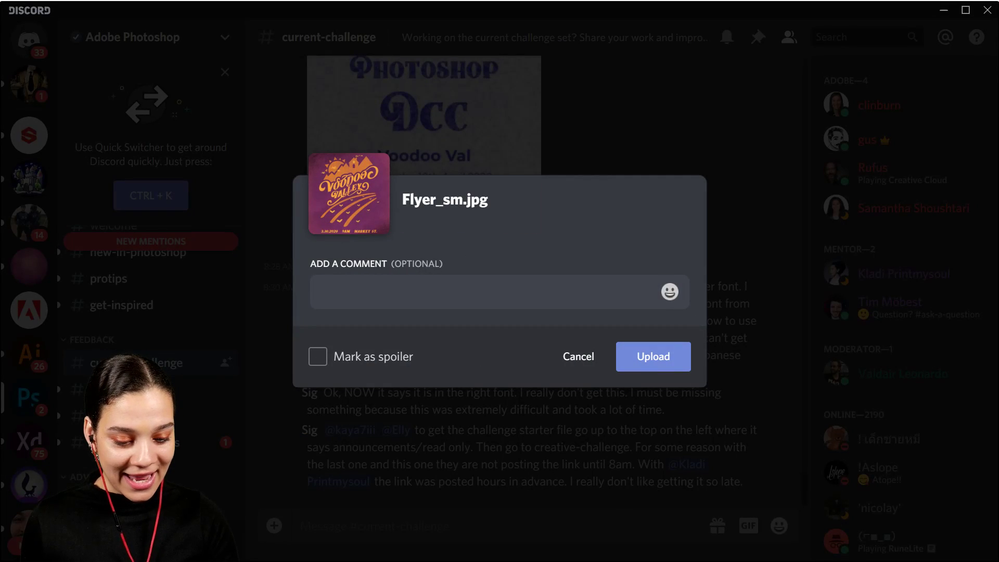
type("H")
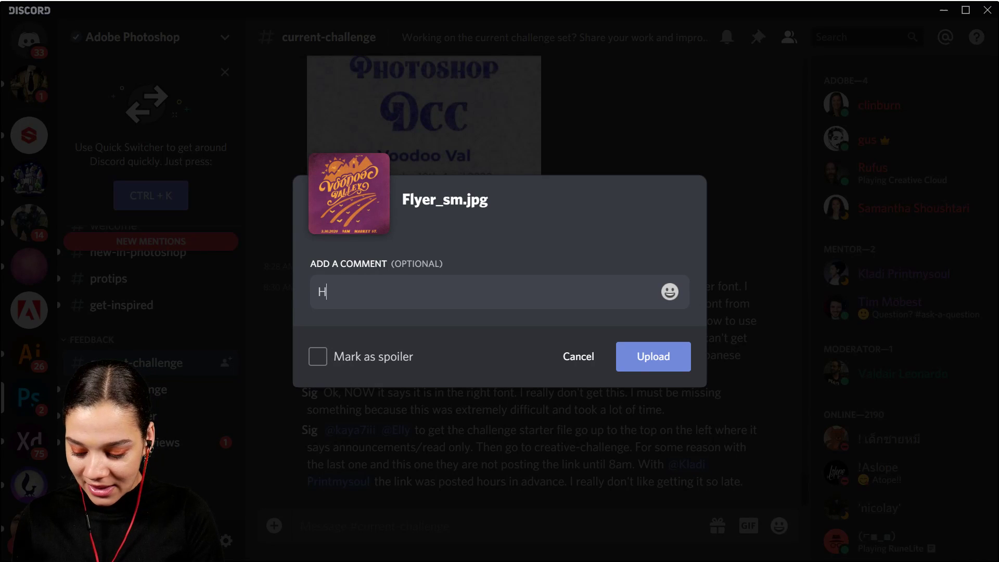
type("ere is my Chall")
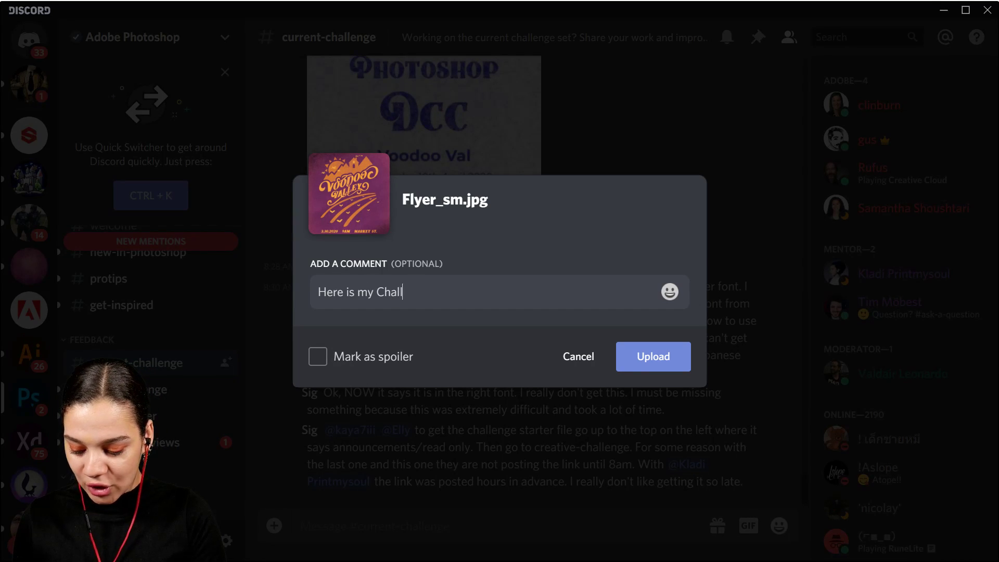
type("enge 1 entry!")
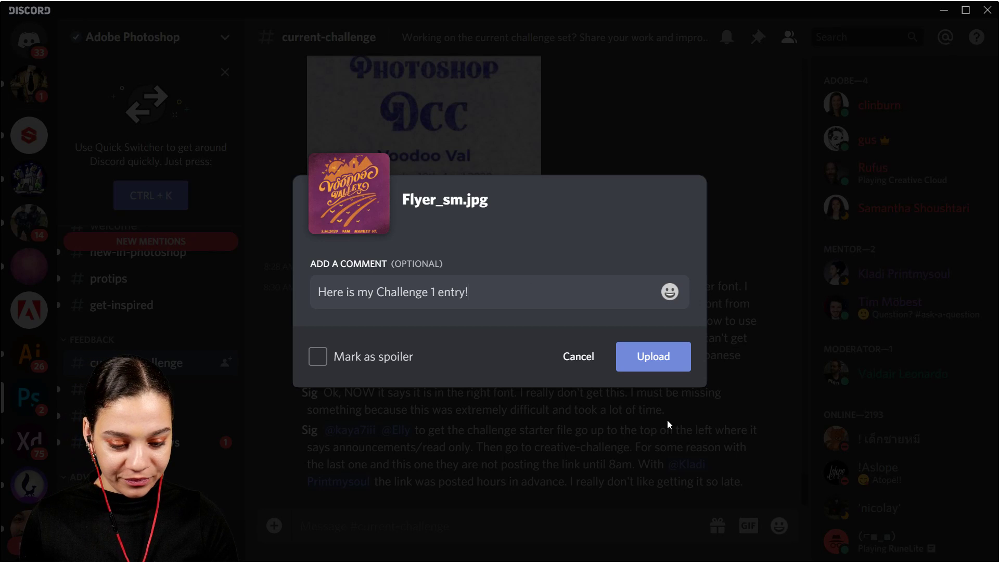
left_click(653, 357)
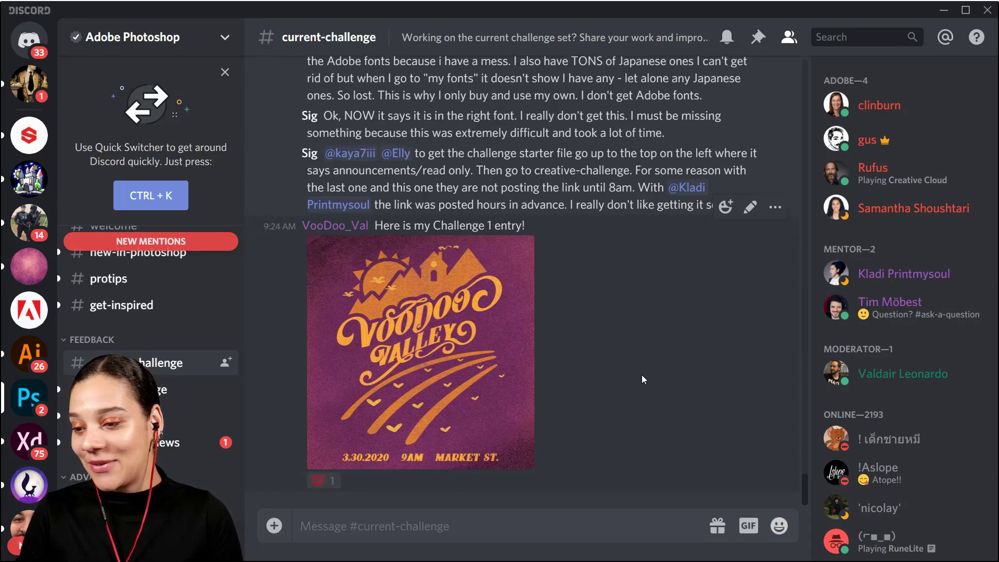
left_click(449, 309)
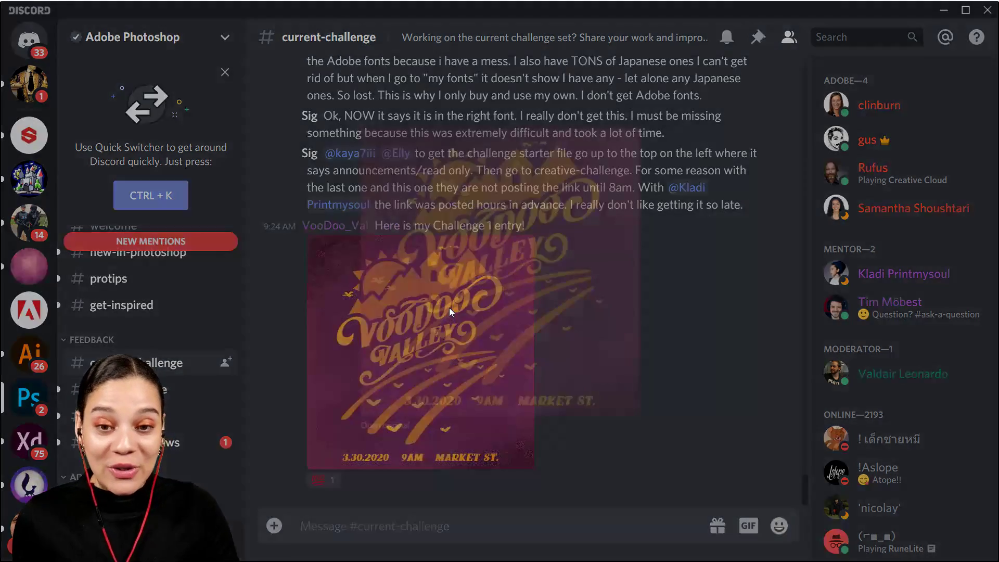